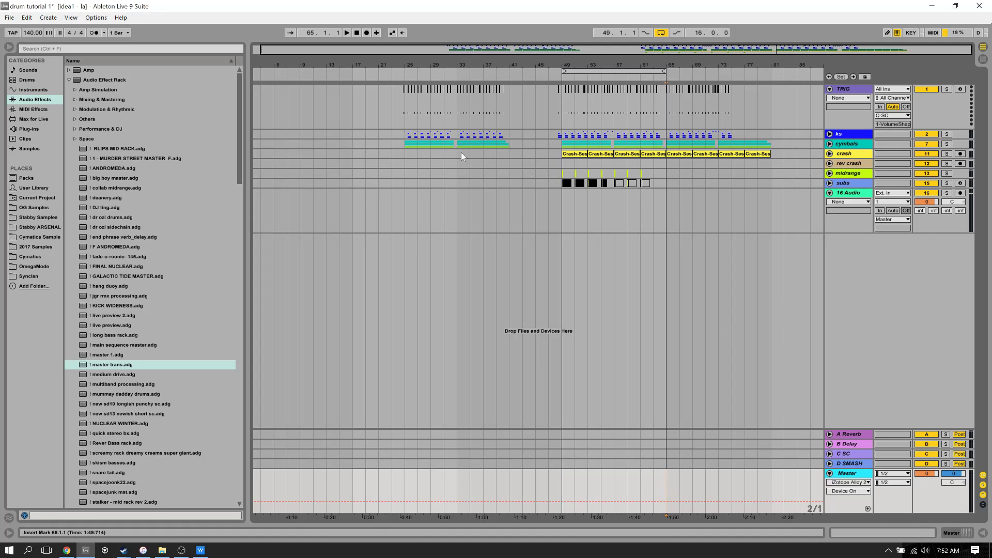
Play the arrangement from bar 49, stop it, and return the insert marker to bar 49.
left_click(408, 155)
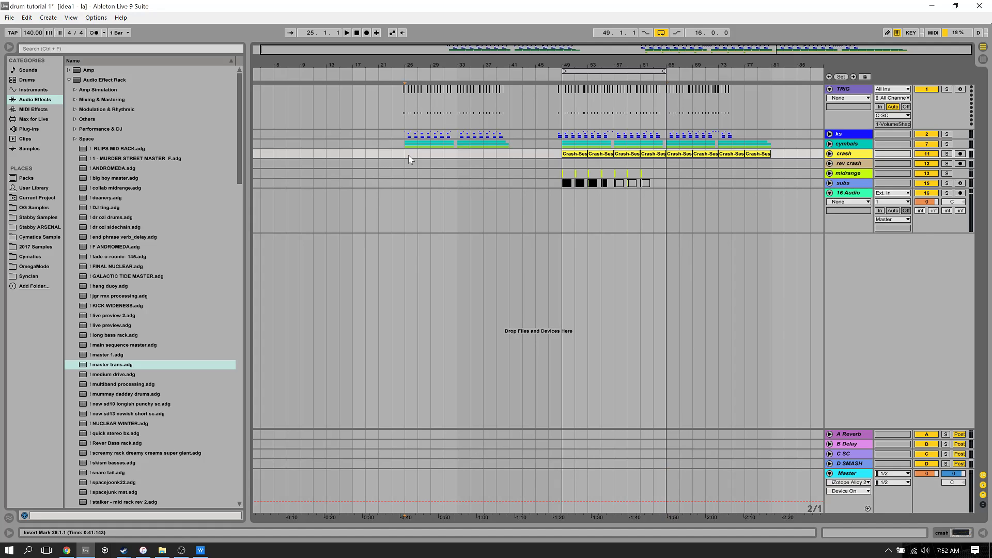
left_click(558, 166)
key("space")
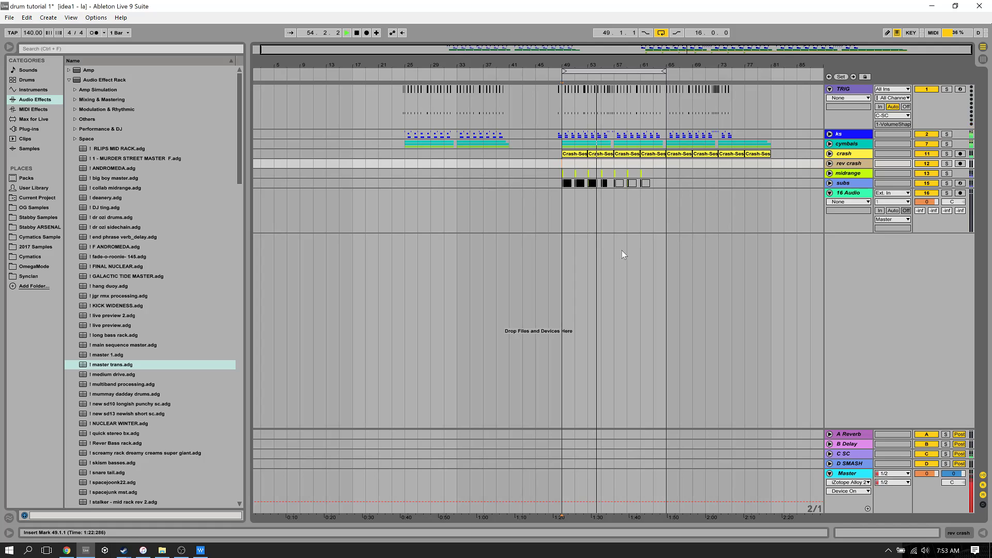
key("space")
left_click(535, 227)
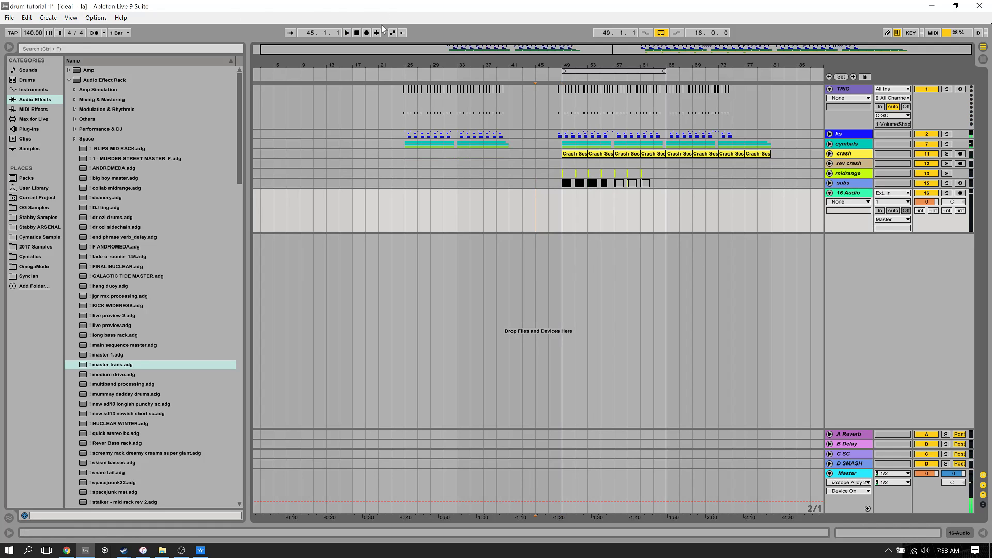
left_click(585, 162)
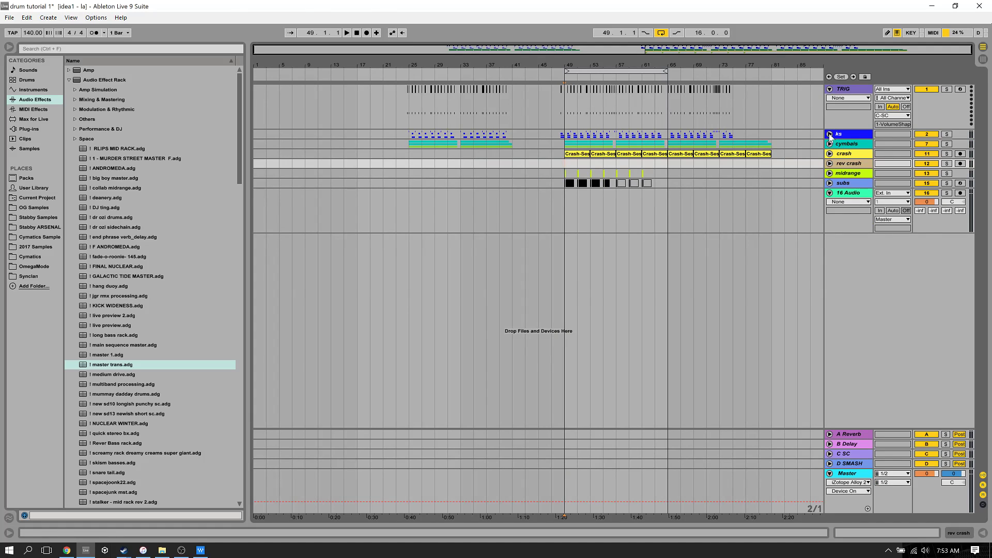
Unfold the ks group and its K track around bar 49, and enlarge the K track's height to show the kick waveforms.
left_click(830, 134)
left_click_drag(568, 65, 442, 136)
left_click_drag(373, 65, 373, 122)
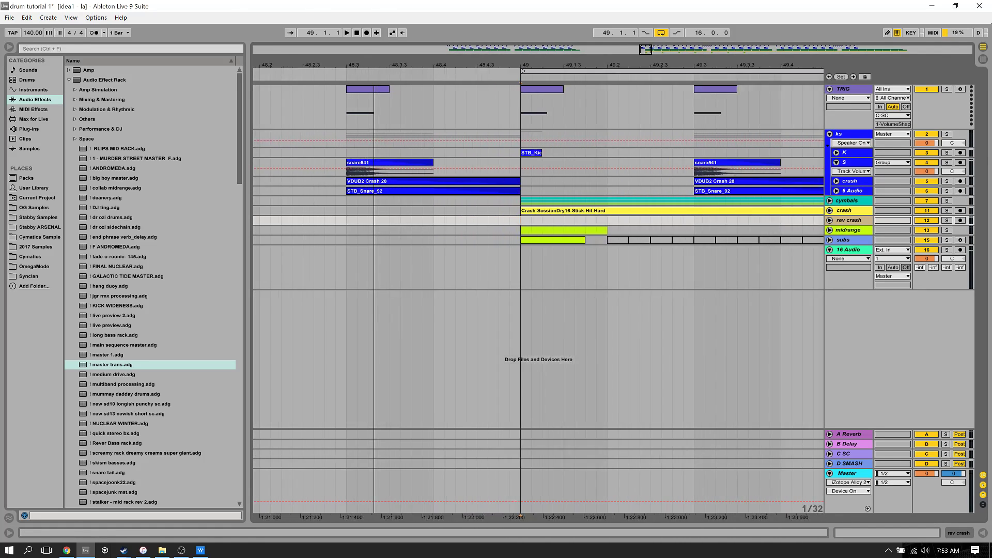
scroll(374, 310, "down", 4)
left_click(841, 155)
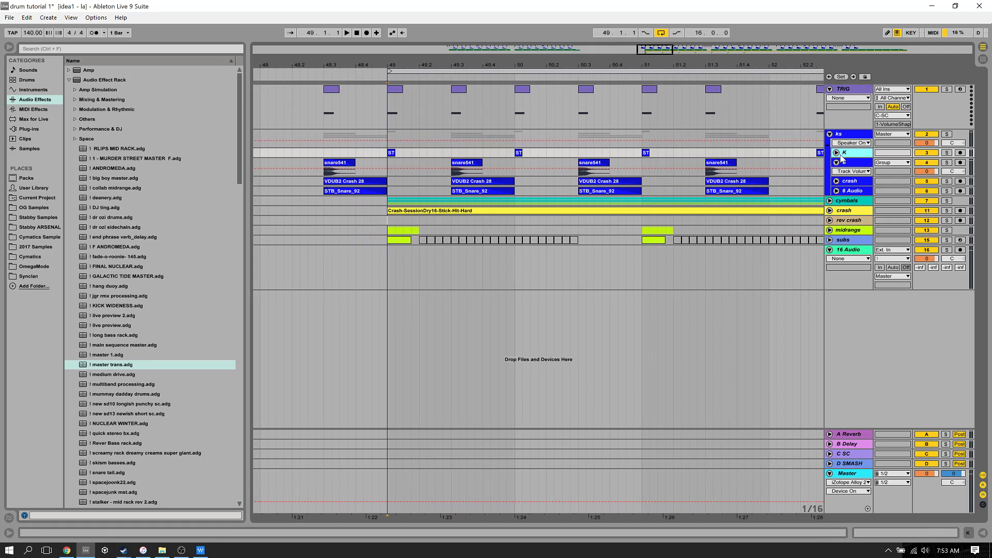
left_click(837, 153)
left_click_drag(854, 166, 870, 280)
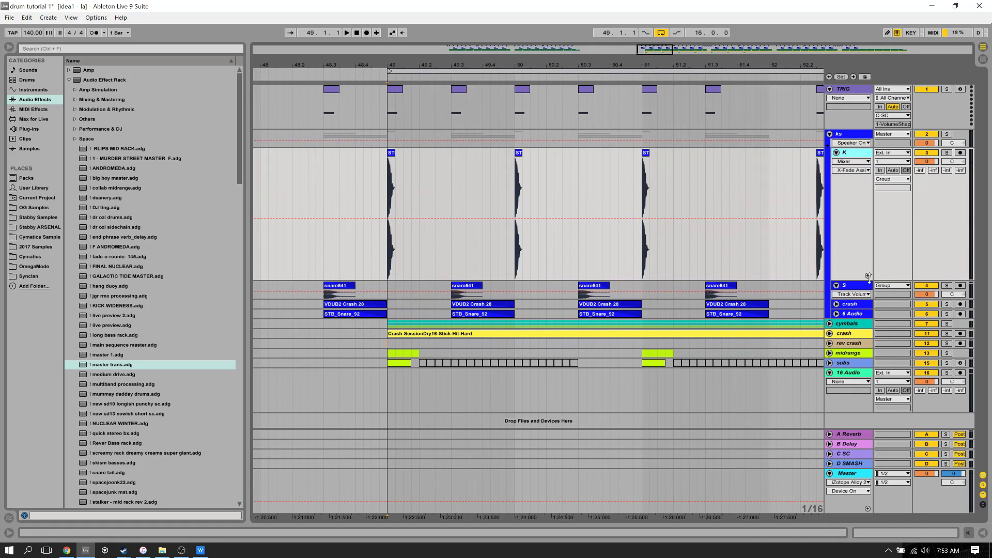
Open the STB_Kick_311_E clip at bar 49 on the K track in the clip editor.
left_click_drag(390, 65, 390, 98)
scroll(391, 206, "up", 4)
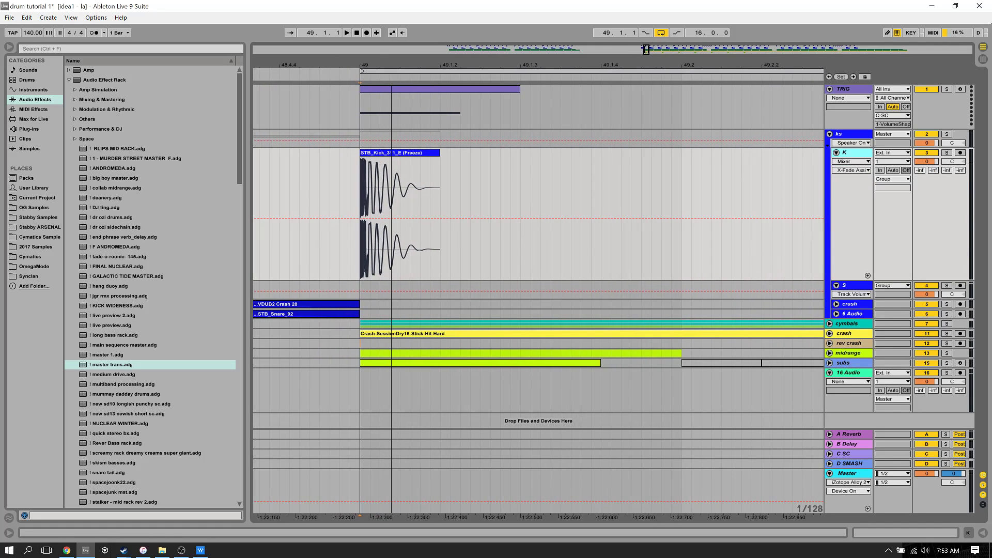
scroll(391, 207, "up", 2)
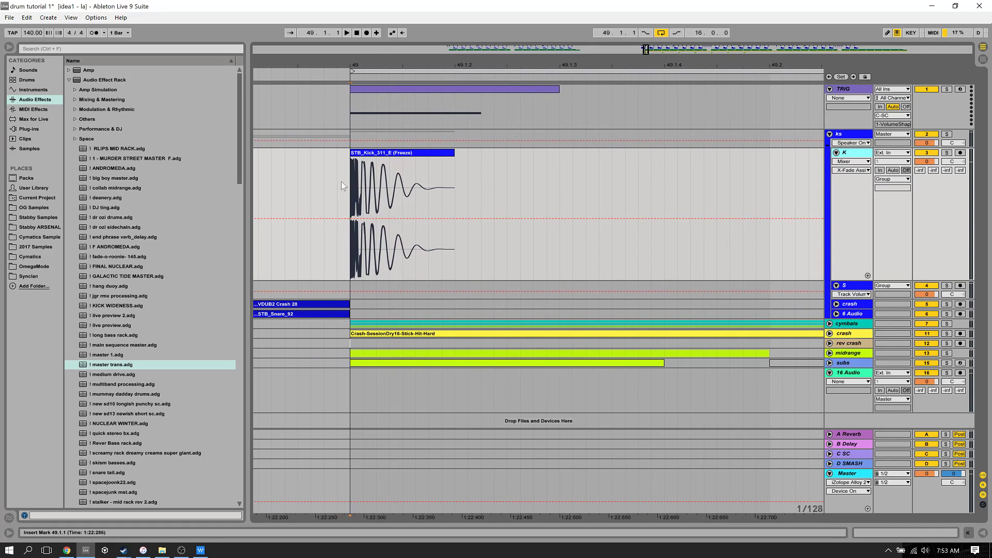
scroll(353, 103, "up", 3)
scroll(354, 206, "down", 5)
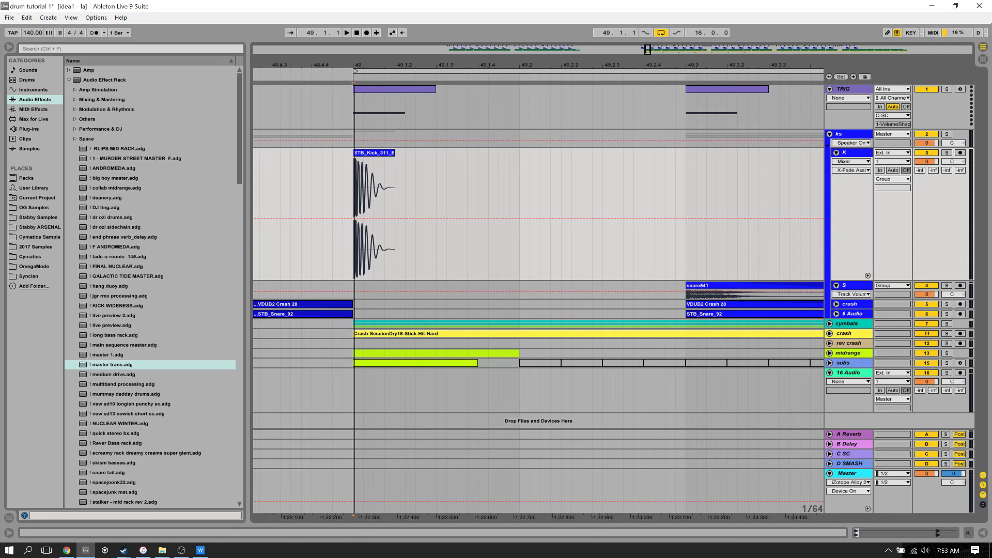
left_click(331, 183)
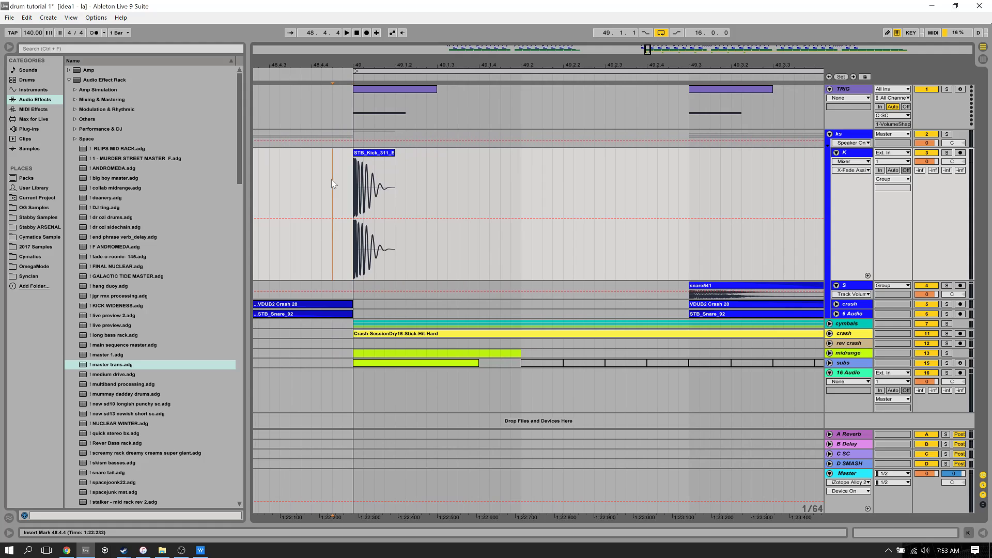
left_click_drag(353, 175, 418, 176)
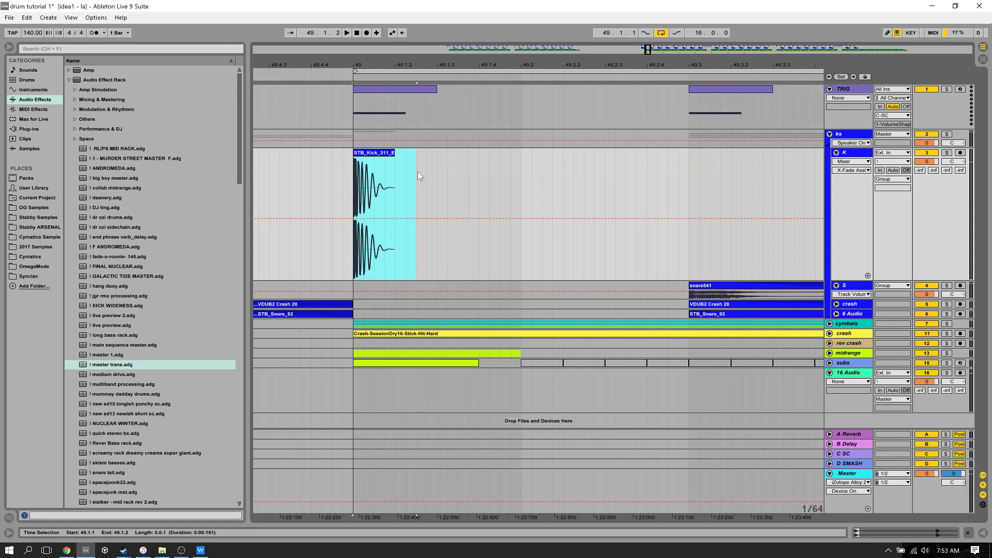
left_click(363, 154)
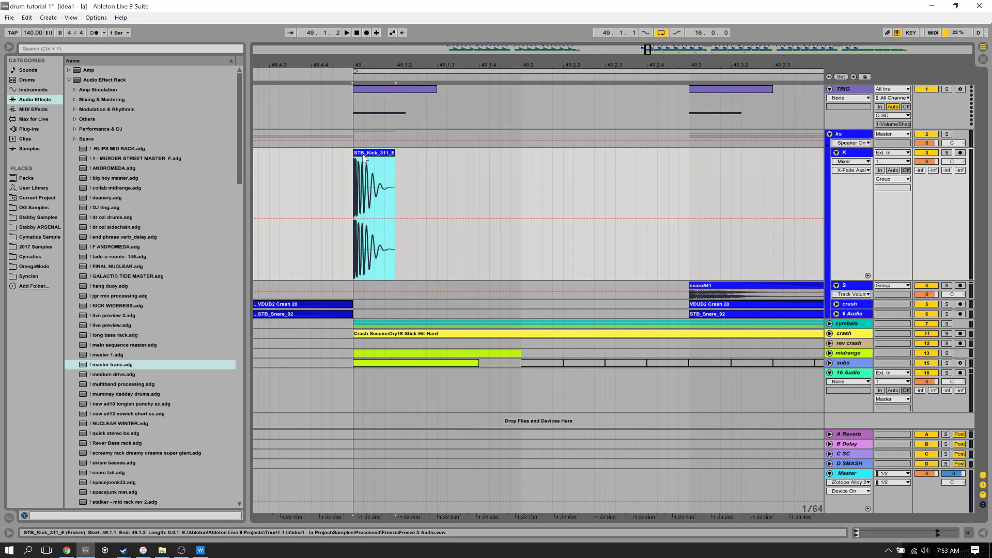
double_click(363, 158)
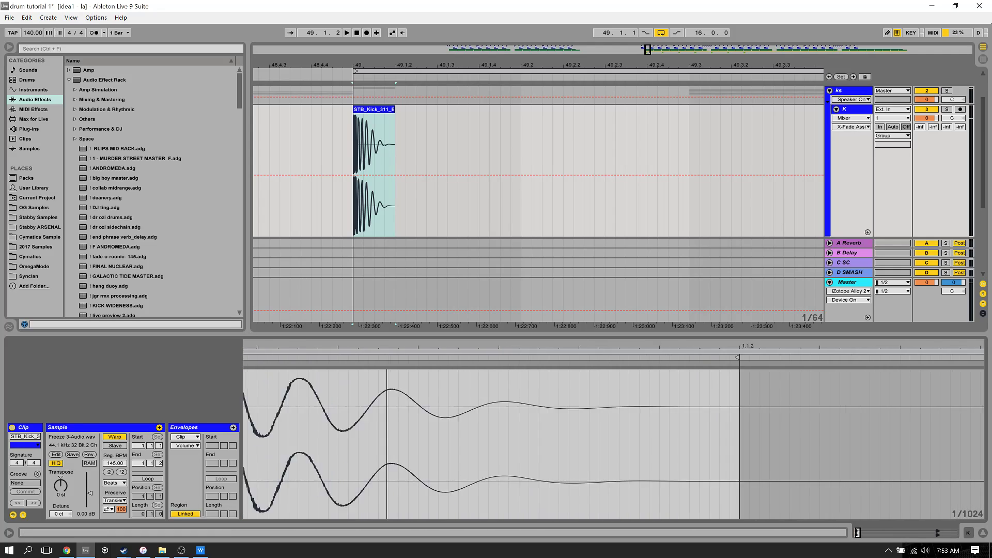
Set the kick clip's warp mode to Tones and display its Transposition Modulation envelope.
left_click(115, 483)
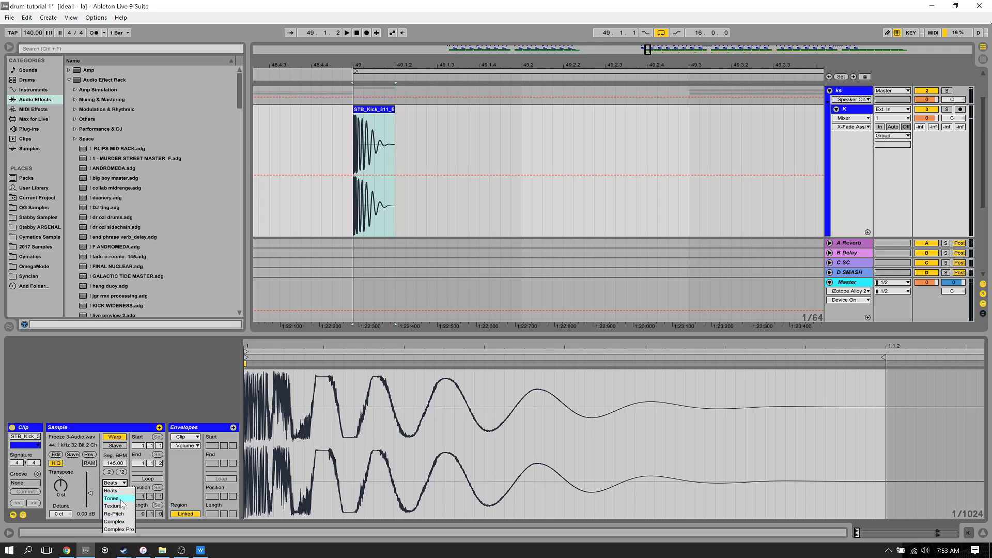
left_click(121, 499)
left_click(182, 447)
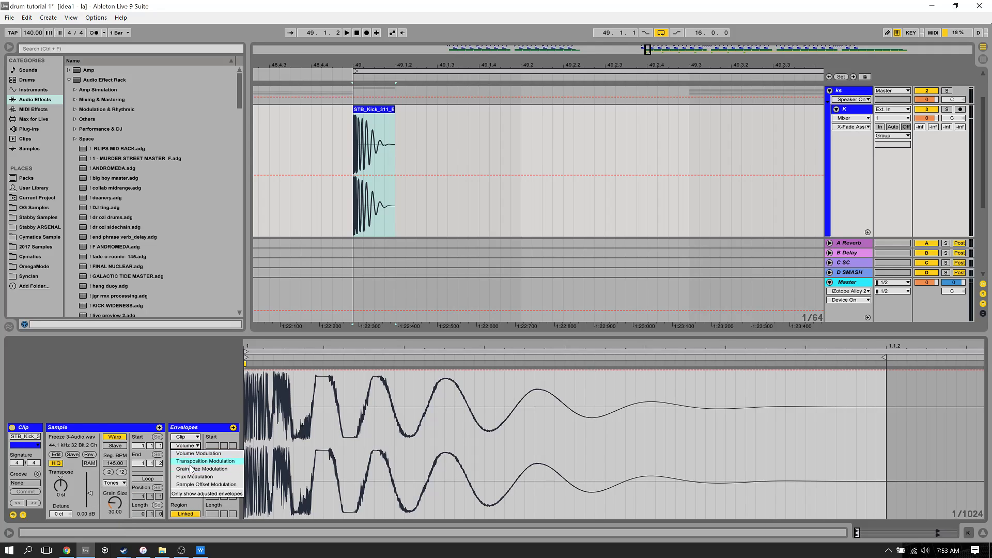
left_click(191, 466)
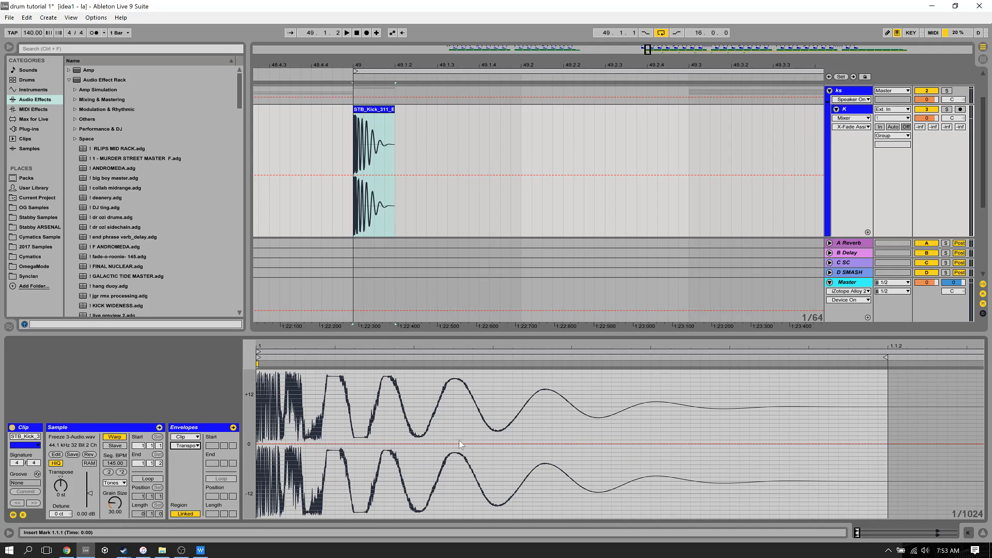
Turn off warping for the kick clip, try a pitch shift of 16 st and 34 ct, and undo the shift.
left_click(60, 514)
left_click(122, 439)
left_click_drag(64, 517, 65, 289)
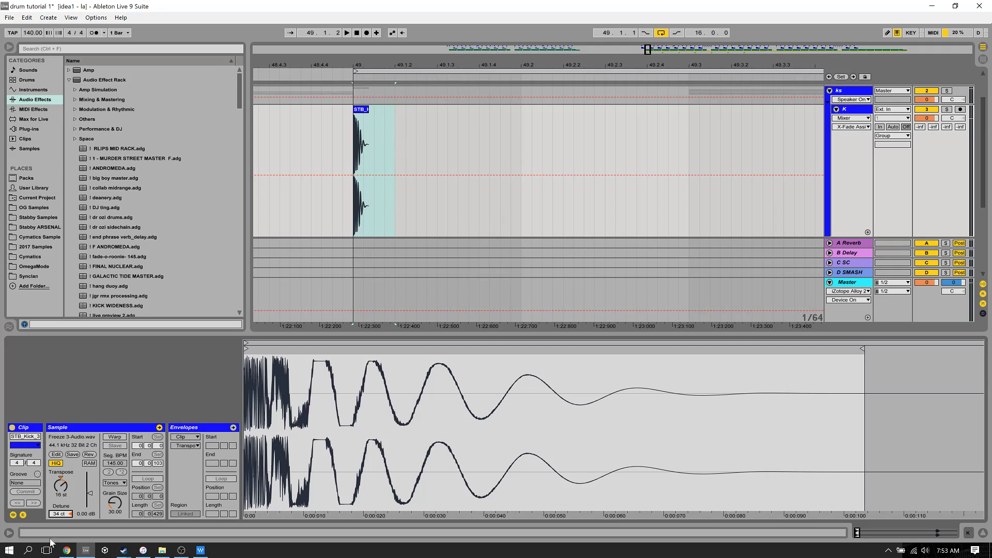
key("ctrl+z")
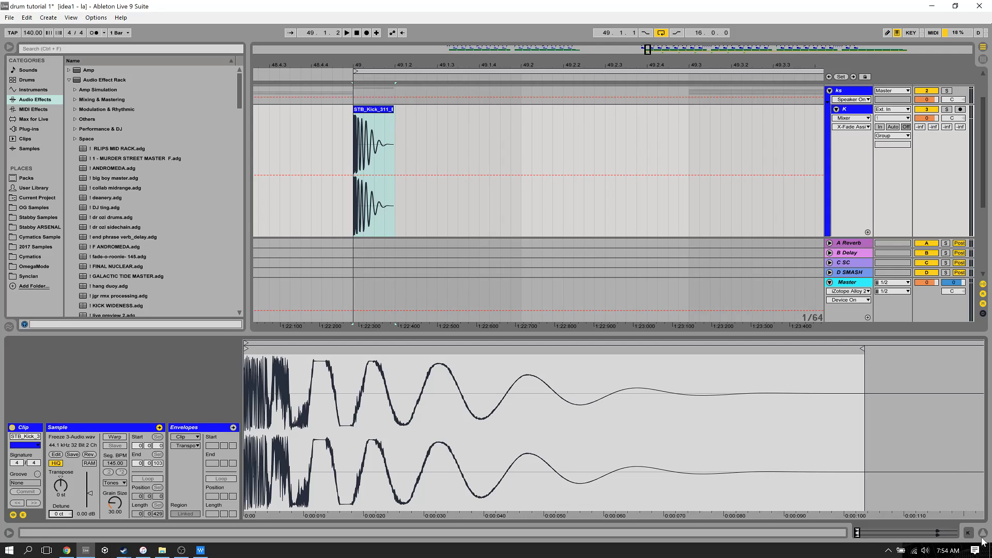
Split the kick clip at bar 49 right after its noisy initial transient.
left_click(335, 137)
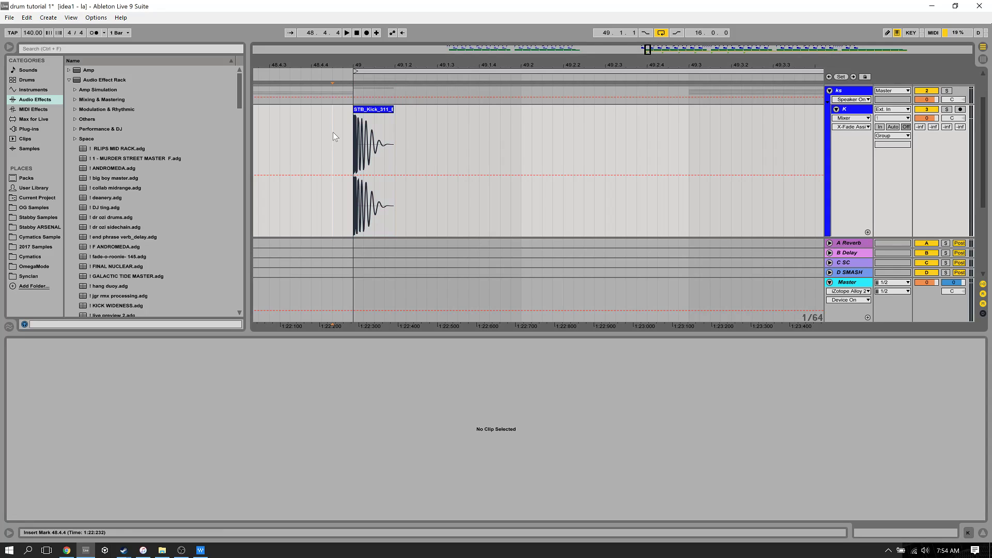
left_click_drag(361, 65, 361, 85)
scroll(354, 131, "up", 1)
left_click(355, 132)
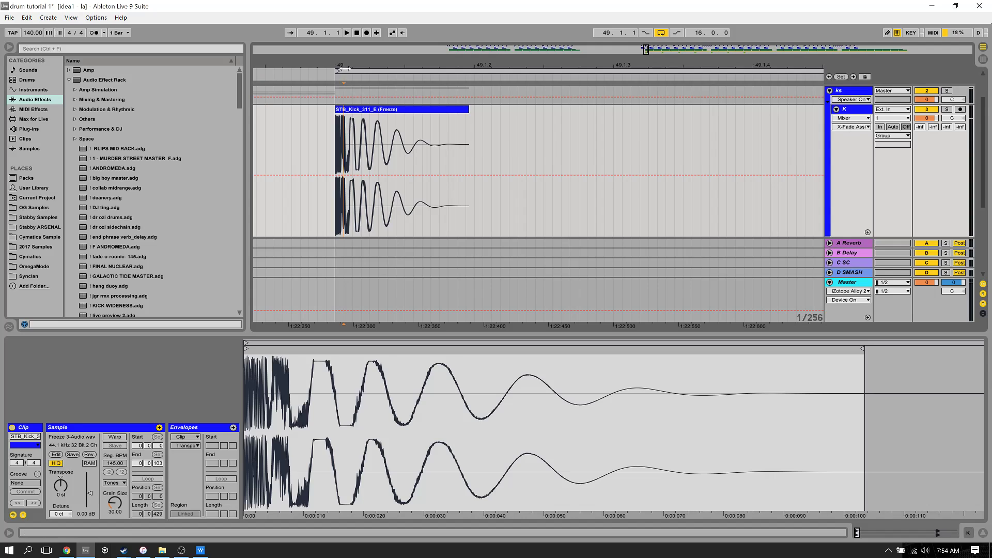
scroll(355, 130, "up", 2)
key("ctrl+e")
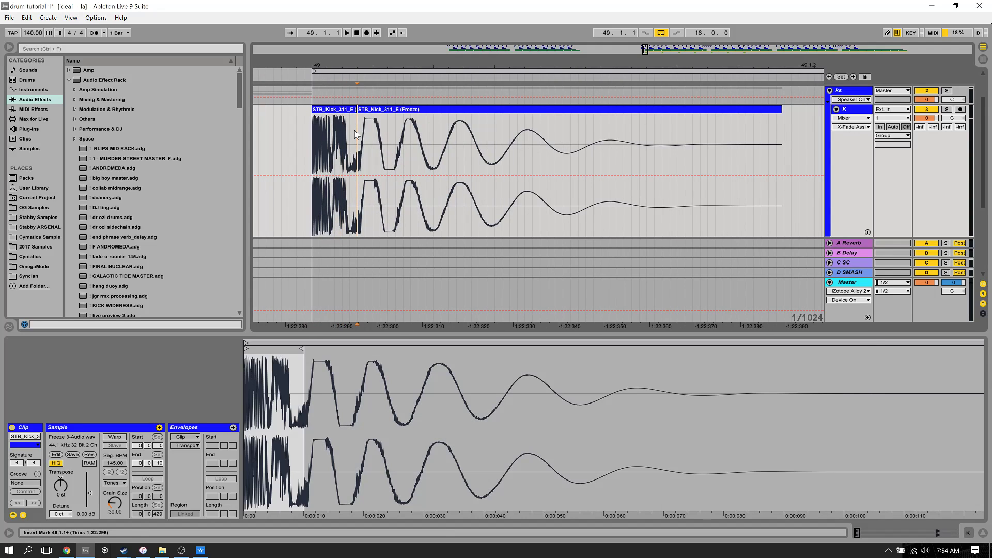
Split the rest of the kick after each of the next three large wave cycles, separating the body from the tail.
left_click(396, 136)
key("ctrl+e")
left_click(433, 135)
key("ctrl+e")
left_click(478, 128)
left_click(488, 129)
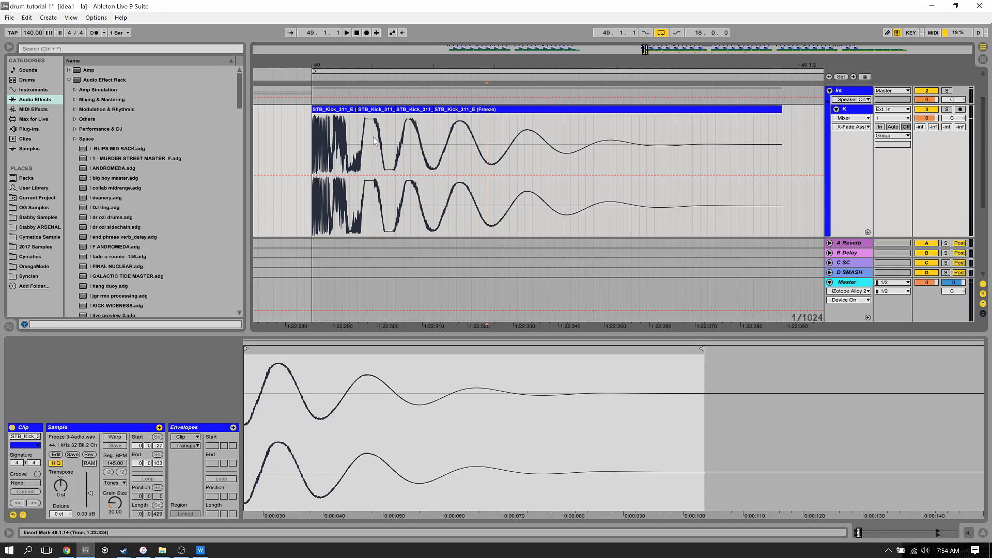
left_click(358, 135)
left_click_drag(372, 135, 480, 137)
left_click(495, 135)
key("ctrl+e")
Examine the sections of the split kick: the initial transient, the body cycles and the fading tail.
left_click(415, 137)
left_click(338, 136)
left_click(463, 132)
left_click(516, 125)
left_click(404, 135)
left_click_drag(304, 144, 347, 137)
left_click(385, 149)
left_click(304, 144)
left_click(331, 111)
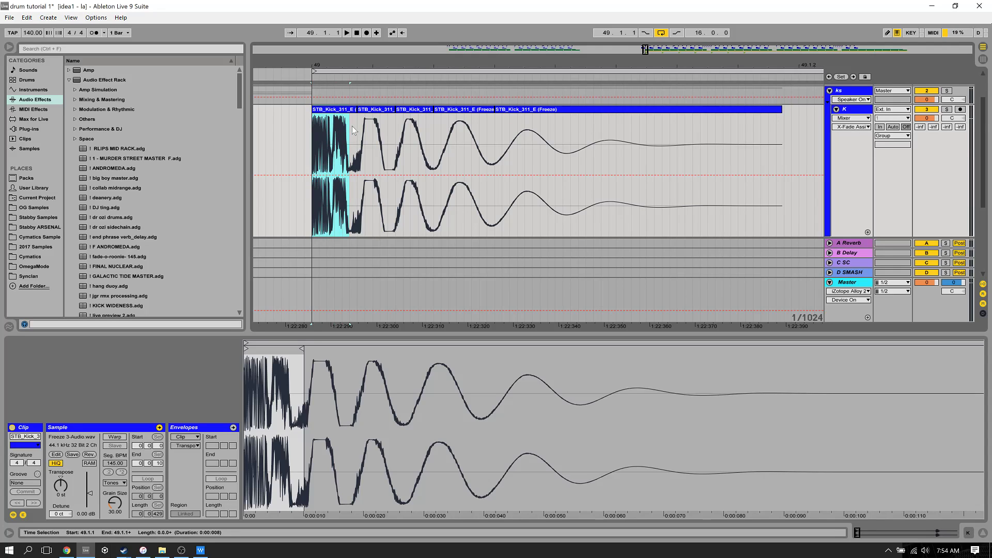
left_click(290, 134)
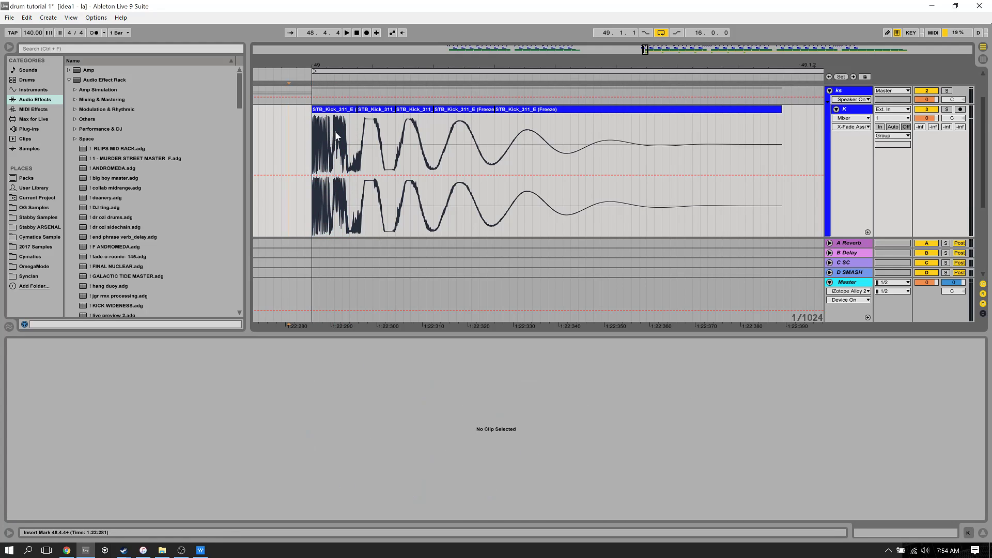
left_click_drag(351, 131, 372, 135)
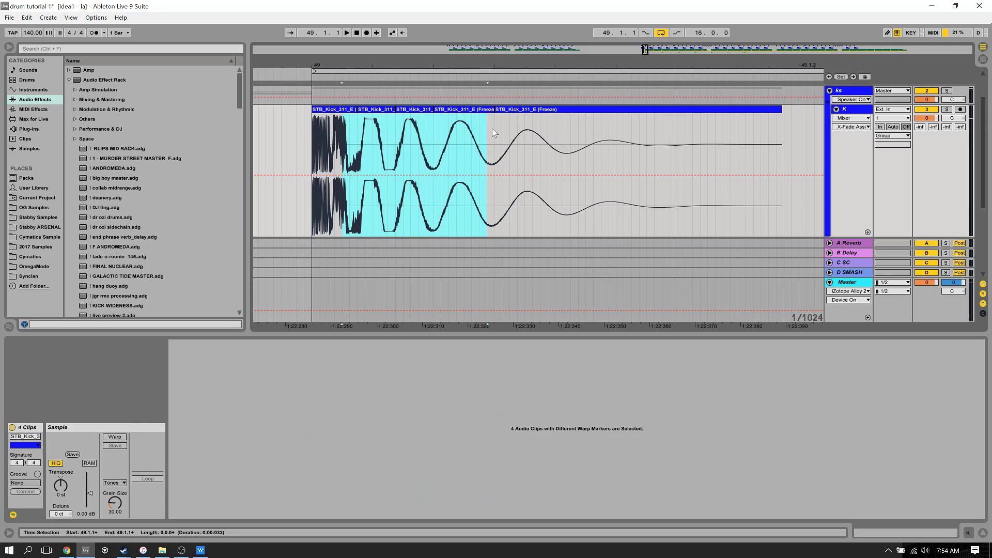
left_click_drag(353, 136, 715, 144)
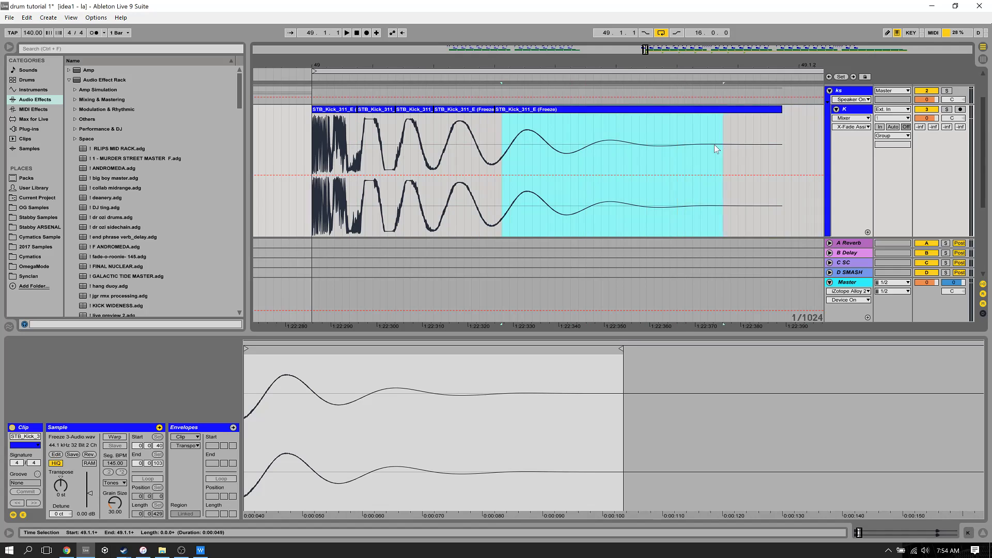
left_click(639, 149)
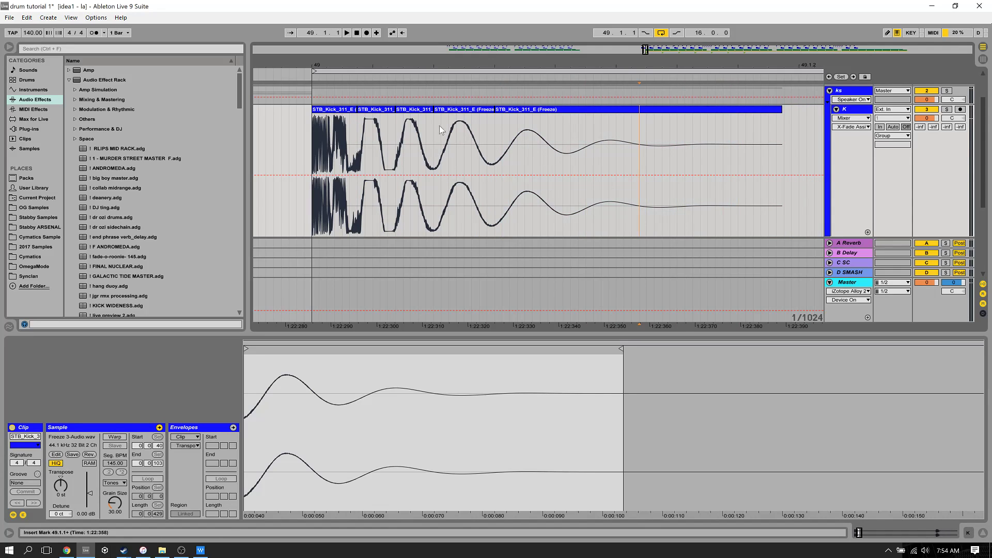
Solo the K track and play the complete split kick from just before bar 49 several times.
left_click(305, 124)
left_click(946, 109)
left_click(926, 109)
key("space")
key("space")
key("space")
key("space")
key("space")
key("space")
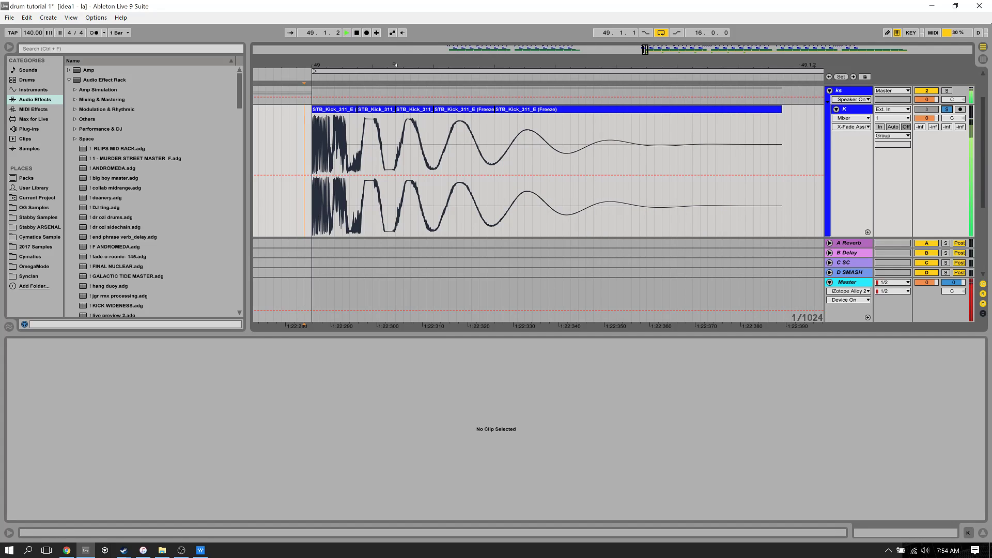
Deactivate the four kick slices that follow the transient slice.
left_click_drag(394, 66, 396, 67)
left_click(383, 110)
key("0")
left_click(407, 110)
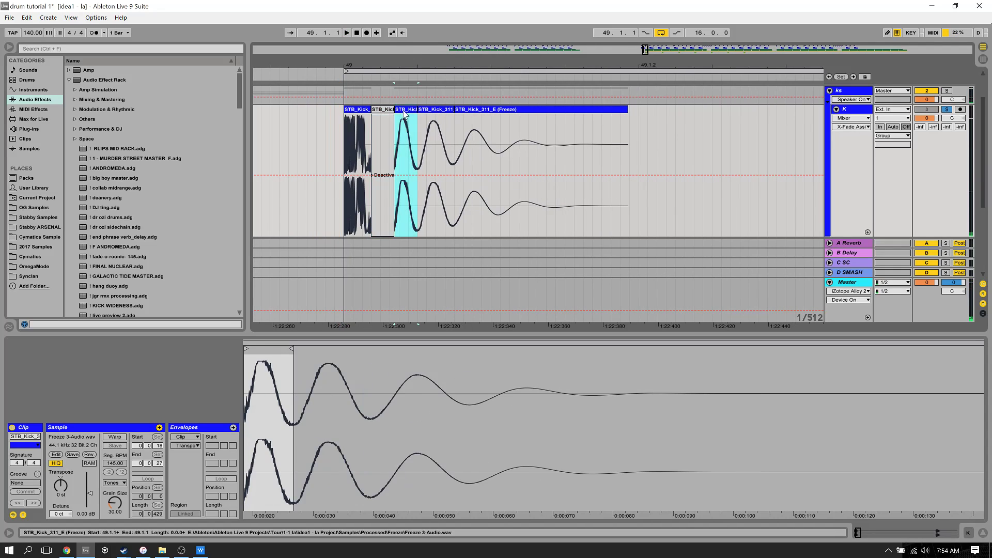
key("0")
left_click(440, 111)
key("0")
left_click(468, 114)
key("0")
Play the isolated transient slice several times from just before bar 49.
left_click(327, 131)
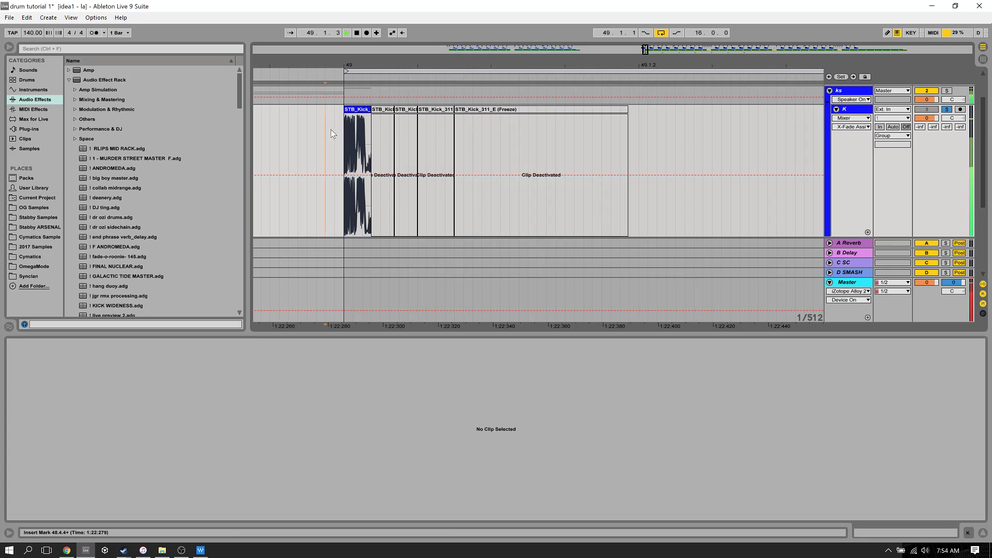
key("space")
key("space")
key("space")
key("space")
key("space")
key("space")
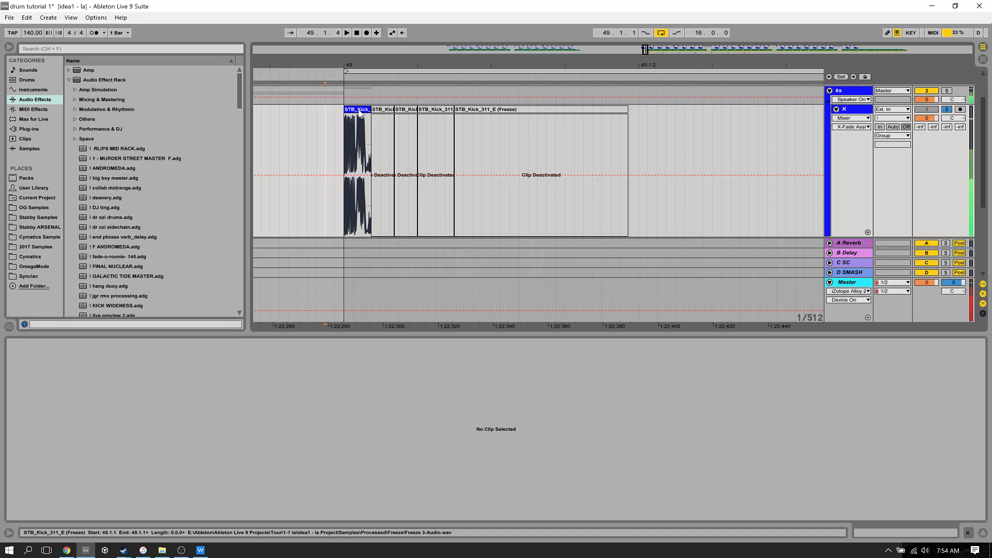
Deactivate the transient slice, reactivate the three body slices and play them on their own.
left_click(360, 111)
left_click(383, 111)
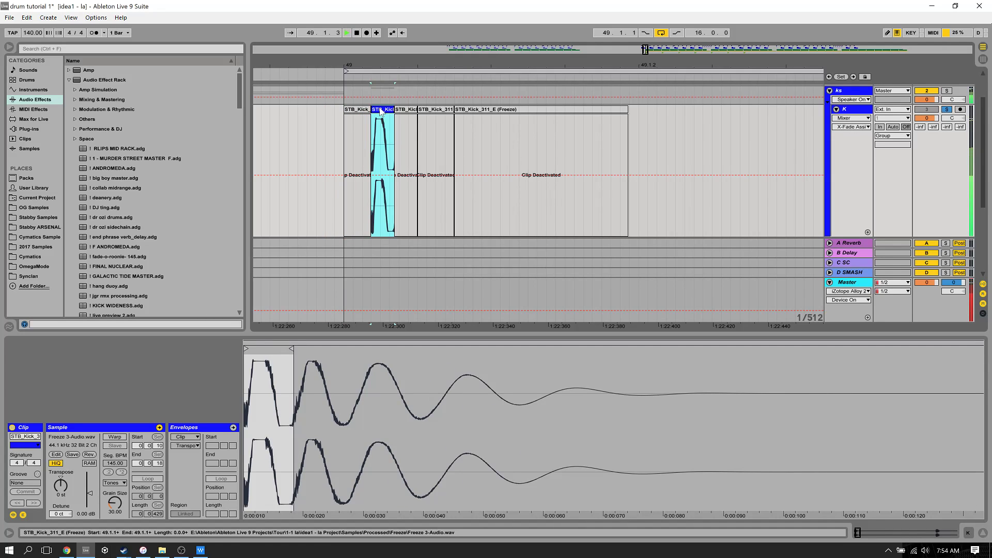
key("0")
left_click(430, 109)
key("0")
key("space")
key("space")
Select the kick's body section, reactivate the tail slice after it, and play the kick without its transient.
left_click(376, 133)
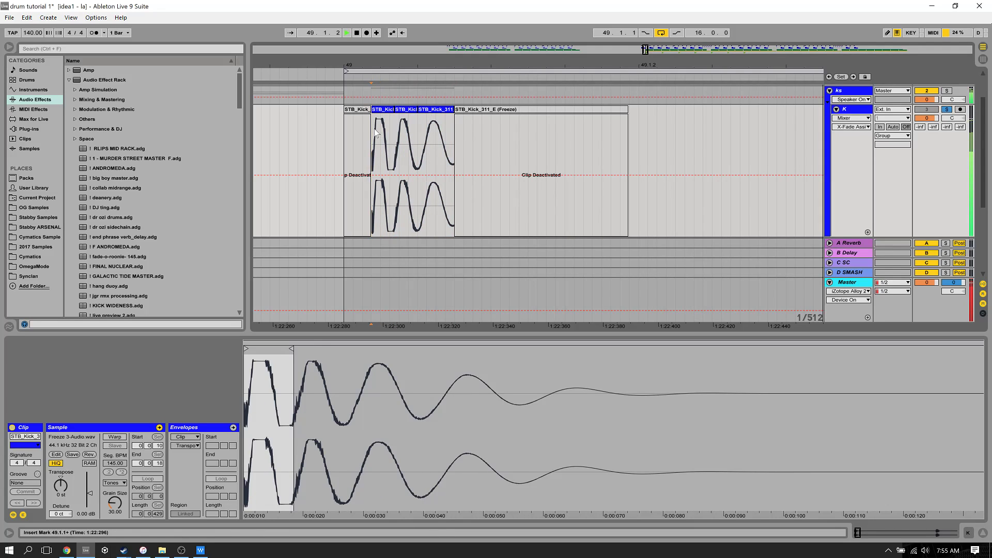
left_click_drag(372, 162, 456, 150)
double_click(464, 138)
key("space")
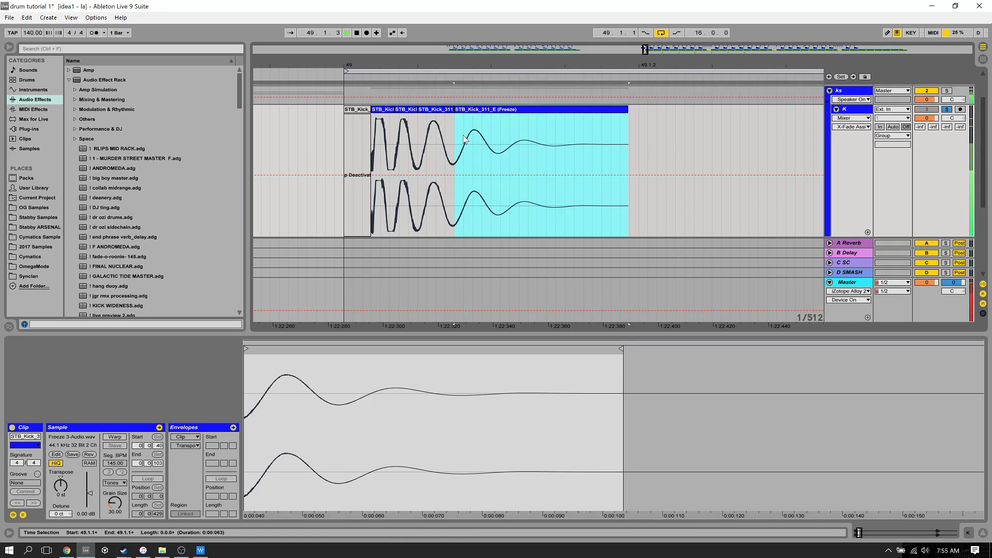
Stop playback and inspect the kick's body and tail section and its transient slice at bar 49.
key("space")
left_click_drag(372, 154, 627, 138)
left_click(363, 114)
left_click(338, 113)
left_click(363, 114)
left_click_drag(395, 62, 392, 20)
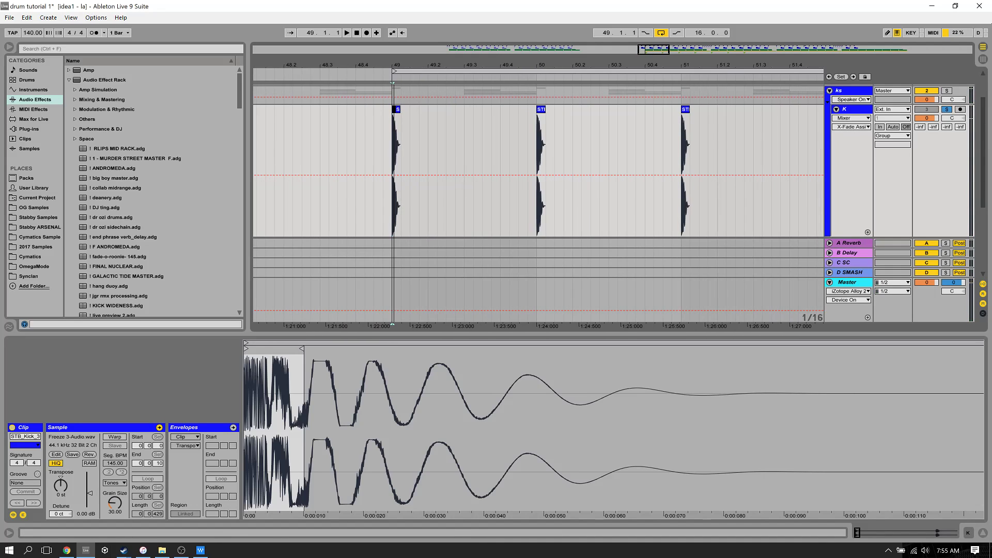
Hide the clip details and select the kick on track K from 49.1.1 to 49.1.4.
left_click(411, 149)
scroll(412, 151, "down", 2)
left_click(983, 533)
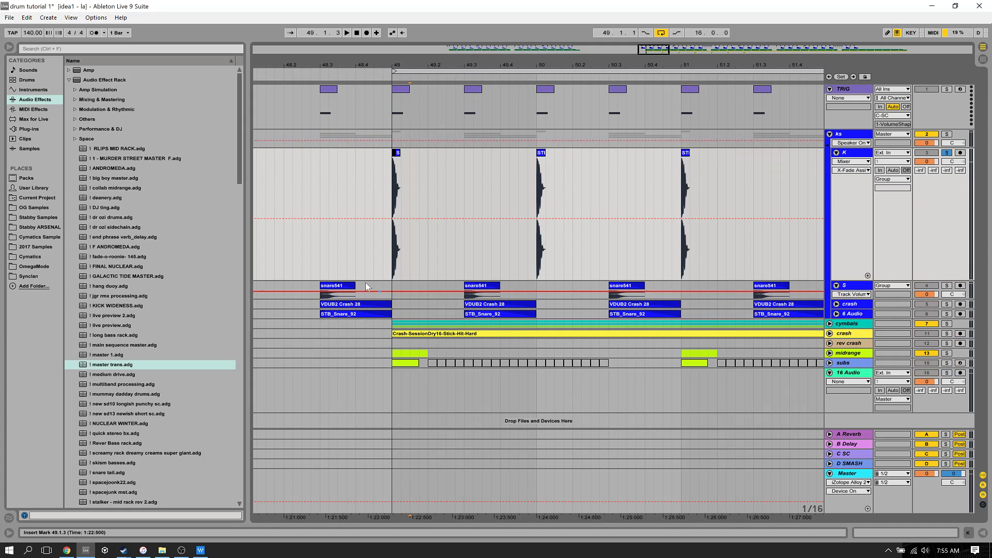
left_click_drag(393, 257, 420, 256)
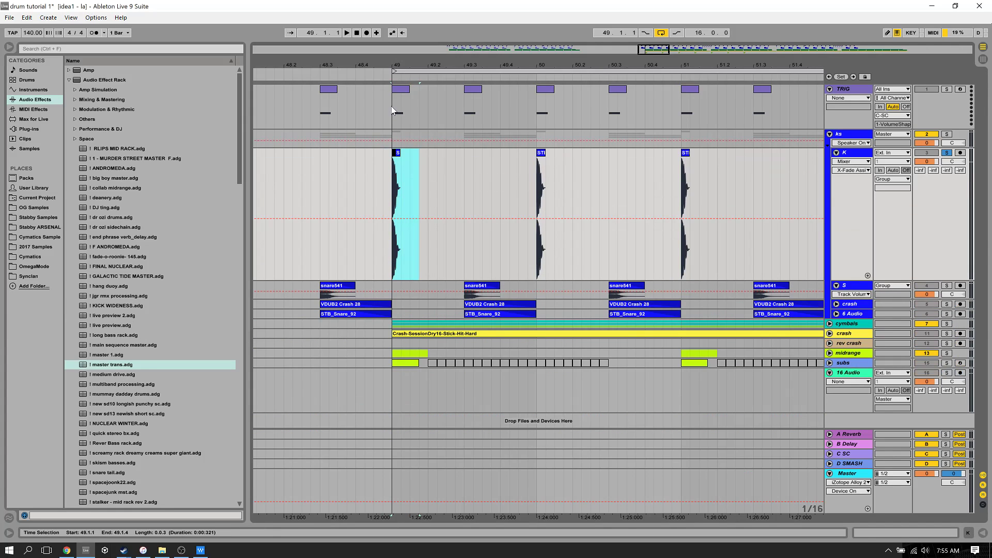
key("plus")
key("plus")
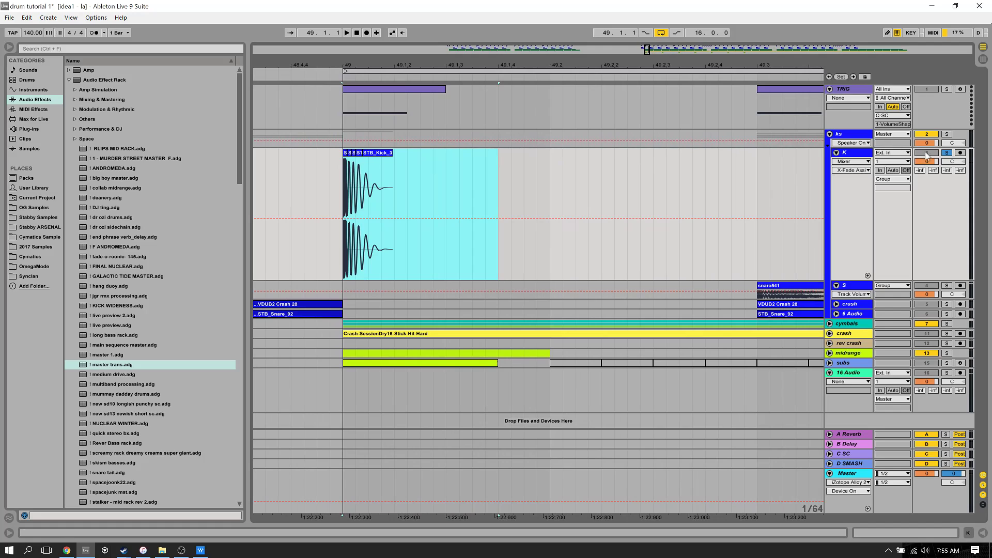
Unsolo track K and audition the kick at bar 49 with the ks group temporarily soloed.
left_click(943, 153)
left_click(343, 184)
left_click_drag(343, 184, 398, 168)
left_click(947, 134)
key("space")
left_click(946, 134)
Make snare track S taller and show its device chain.
left_click_drag(575, 67, 575, 36)
left_click_drag(847, 299, 848, 334)
scroll(848, 331, "down", 1)
left_click(847, 269)
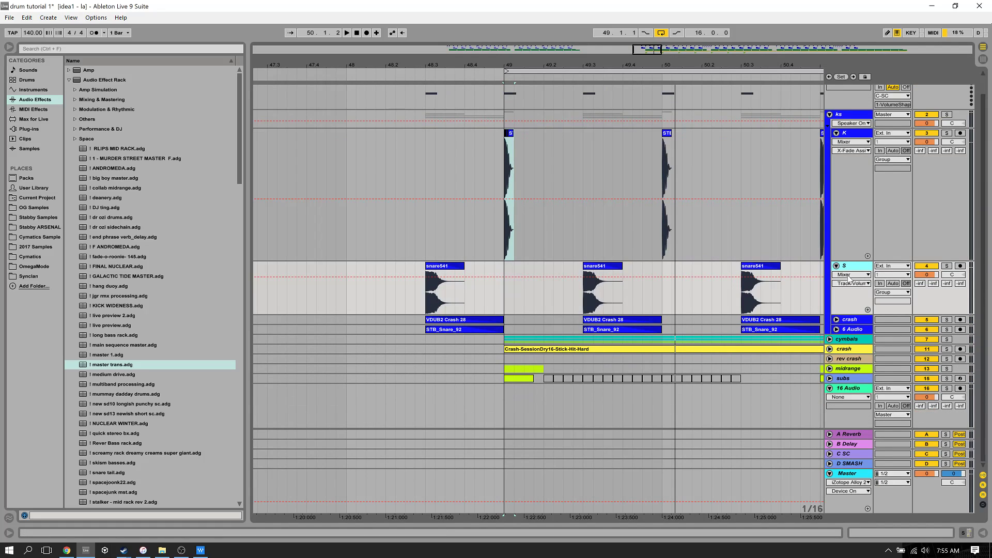
left_click(966, 532)
scroll(564, 183, "down", 6)
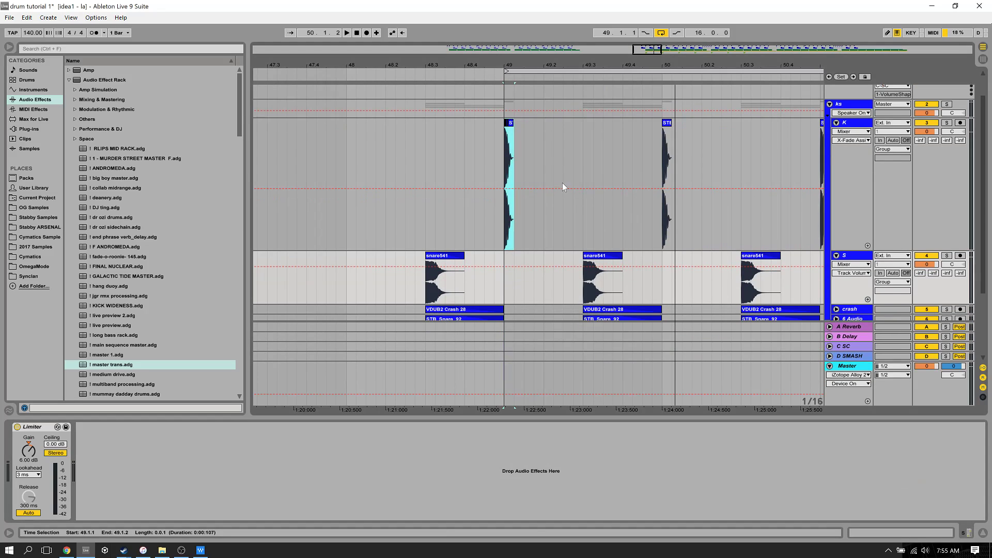
key("ctrl+t")
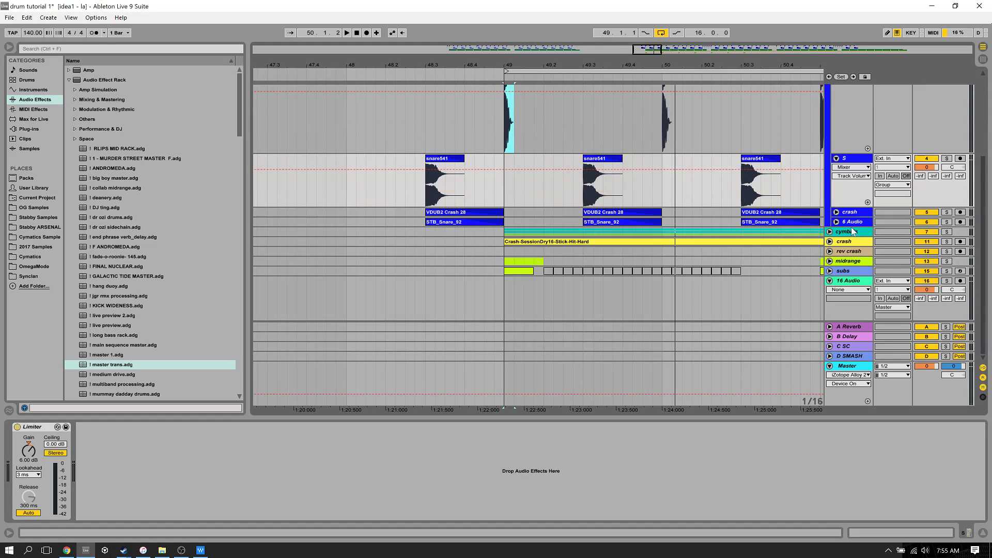
left_click(854, 167)
left_click(859, 161)
left_click(859, 162)
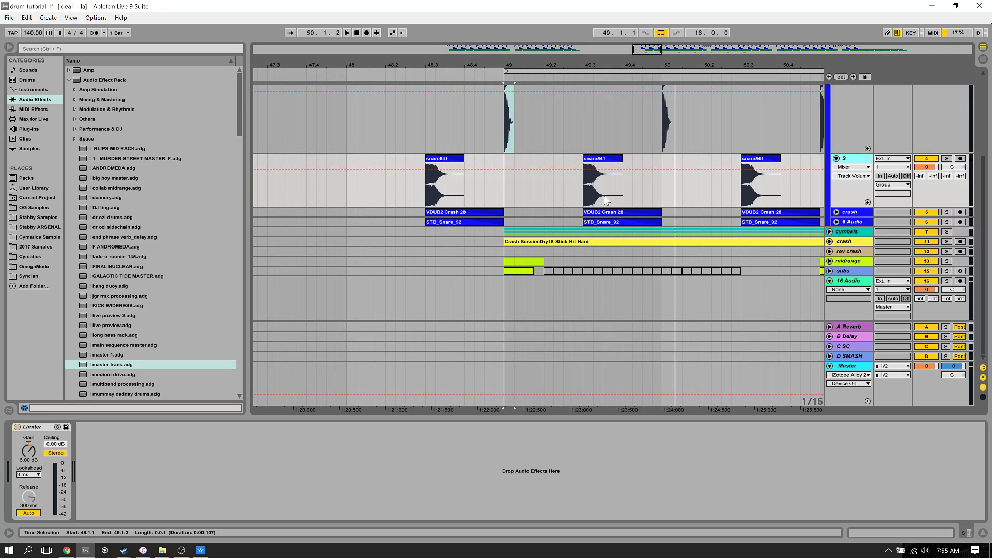
Solo track S and play the snare from 49.3.
left_click(583, 191)
scroll(893, 175, "up", 2)
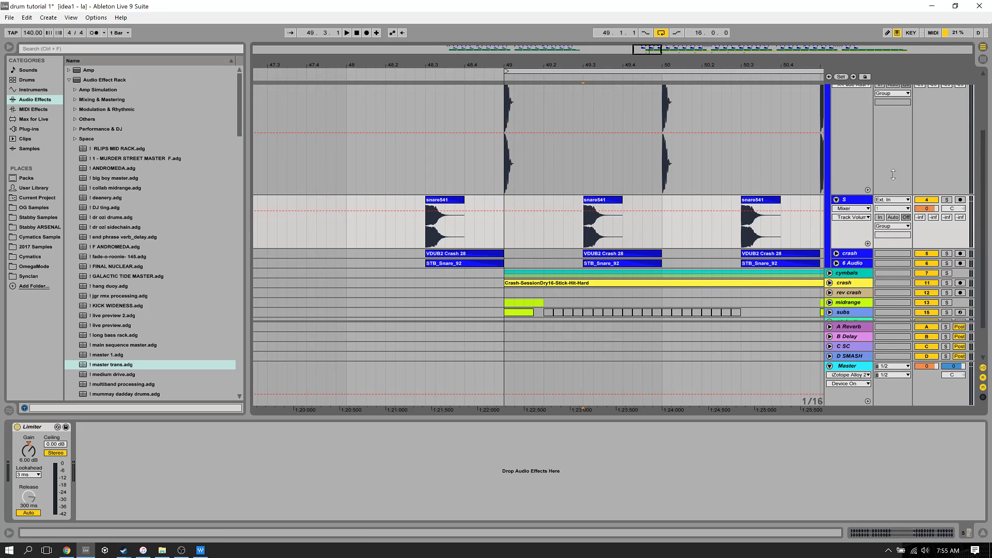
left_click(946, 199)
key("space")
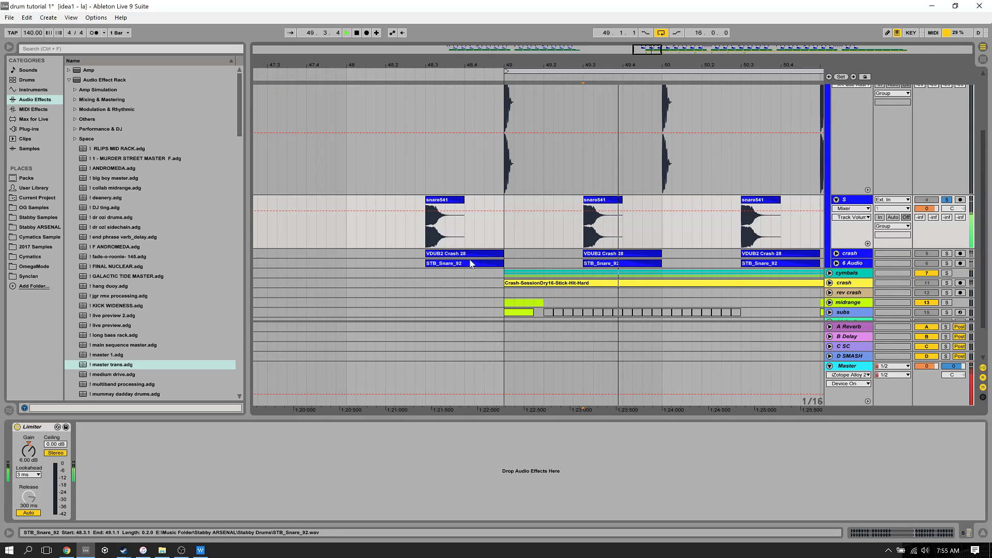
key("space")
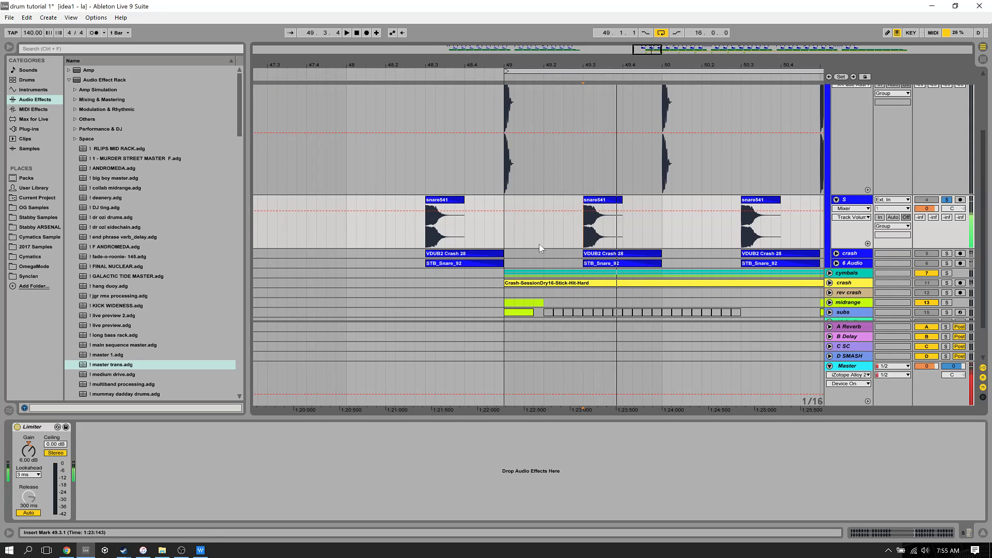
Examine the snare waveform at 49.3 up close, selecting a short section just after its start.
left_click_drag(587, 62, 586, 175)
left_click_drag(518, 238, 551, 239)
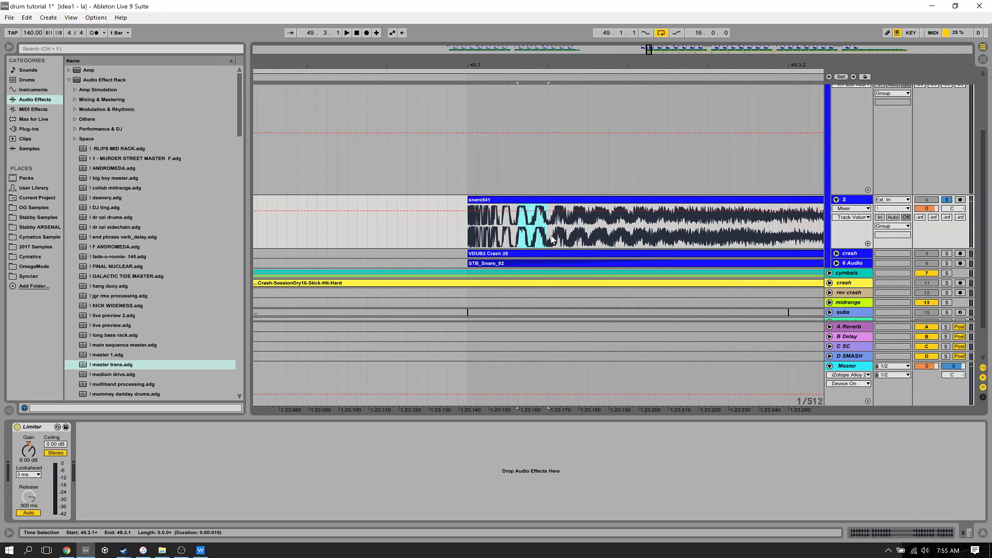
left_click_drag(507, 60, 506, 26)
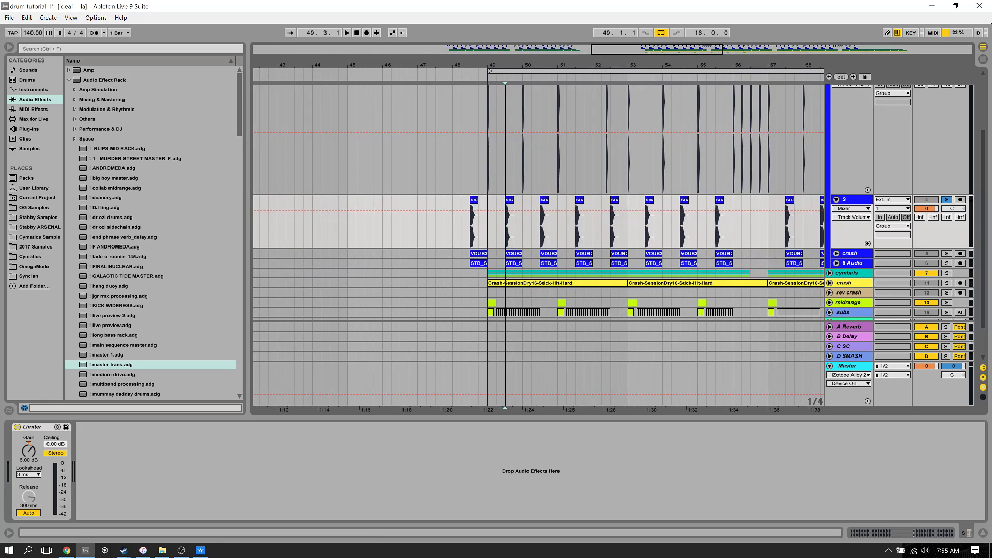
scroll(770, 241, "down", 2)
left_click(833, 165)
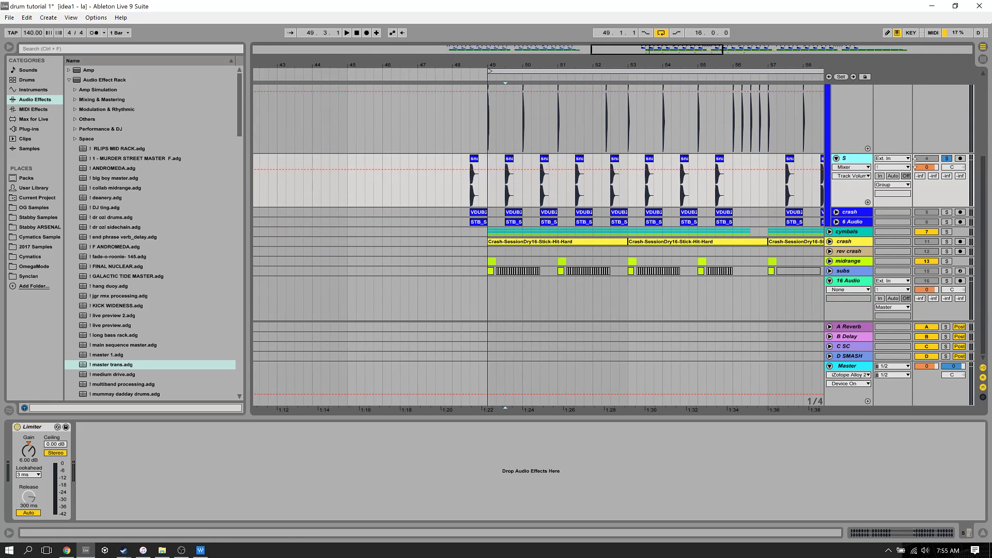
Unsolo track S and play the beat with the crash and 6 Audio snare layers deactivated.
left_click(945, 159)
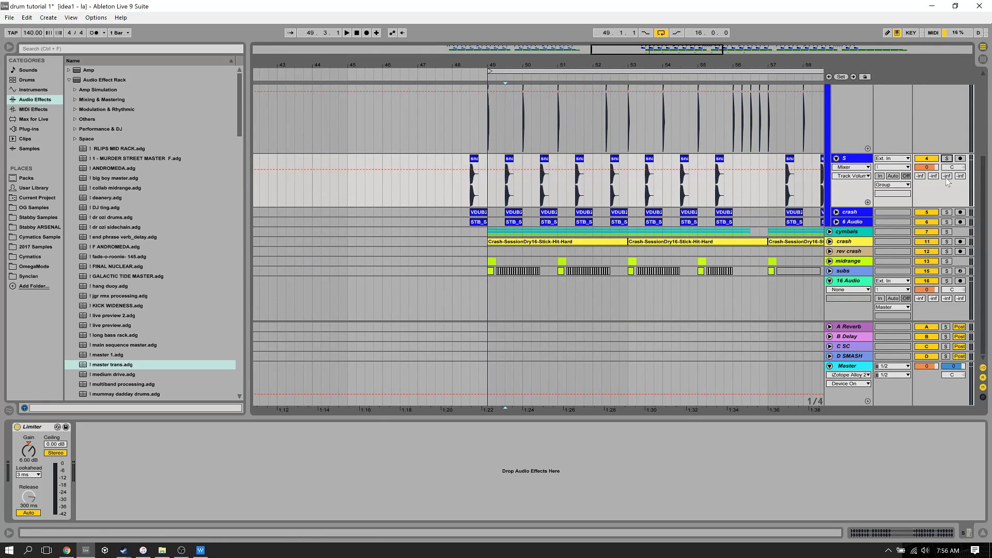
left_click(932, 223)
key("space")
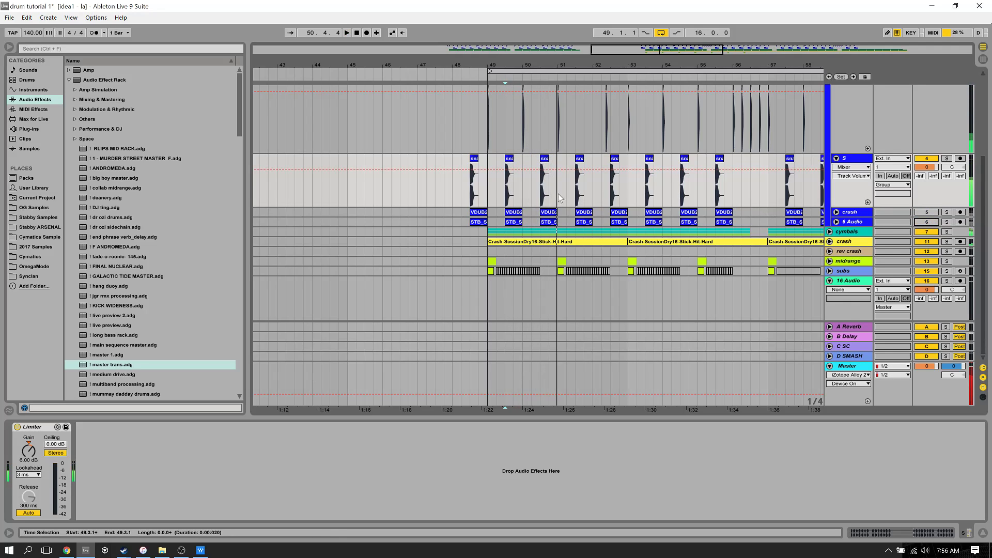
key("space")
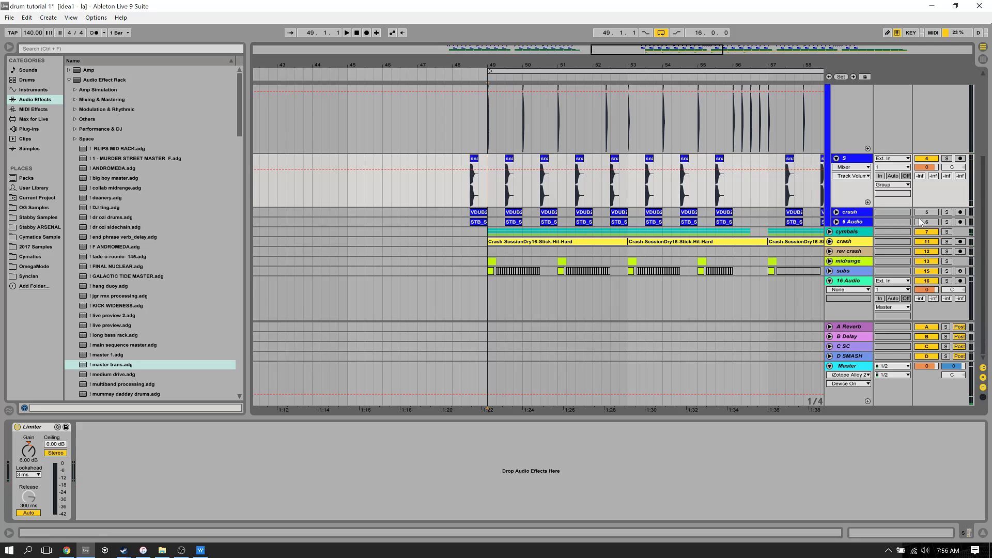
Reactivate and unfold the 6 Audio snare layer, and play it soloed from 49.3.
left_click(926, 222)
left_click(945, 221)
left_click(836, 222)
left_click(851, 222)
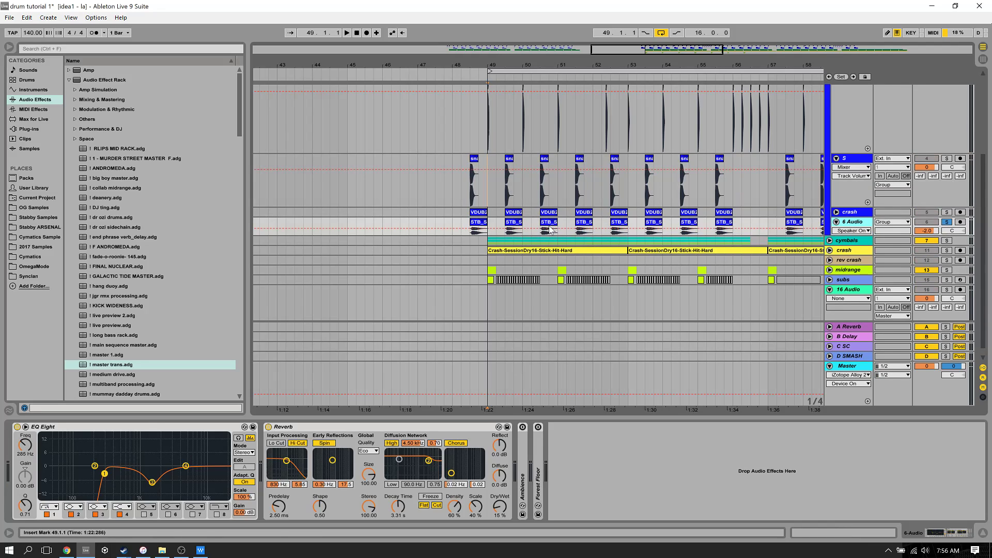
left_click(506, 228)
key("space")
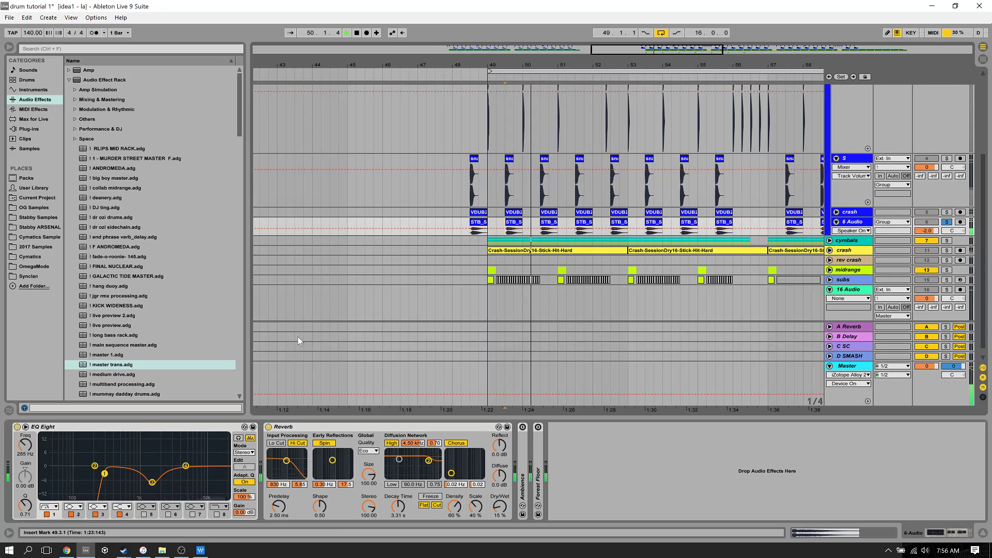
Examine band 3 of 6 Audio's EQ Eight and collapse the Reverb device beside it.
double_click(168, 429)
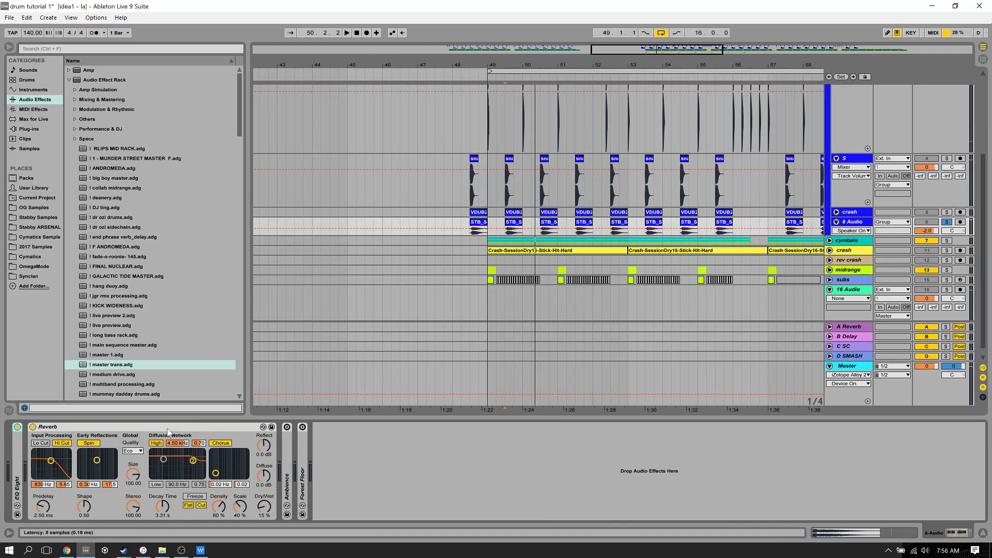
double_click(16, 456)
left_click(153, 482)
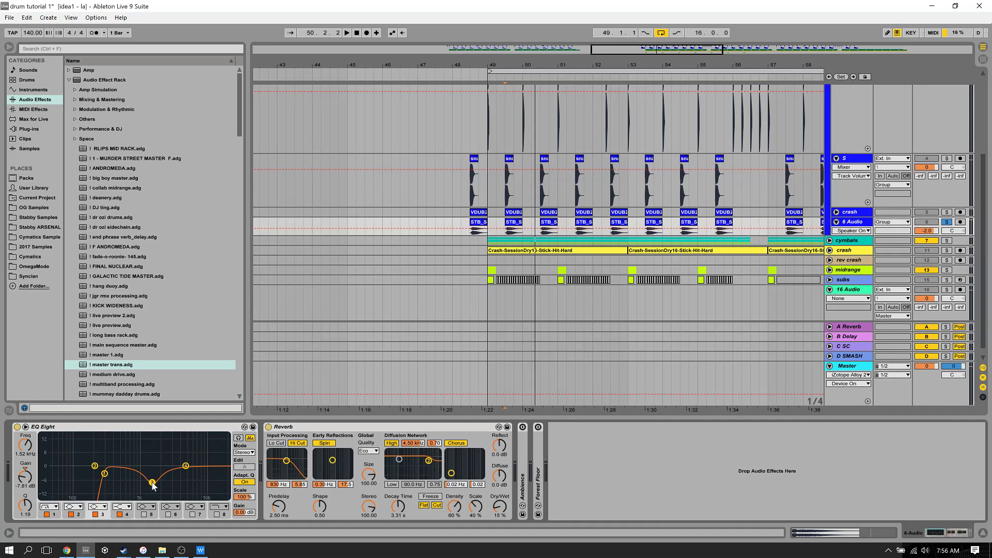
double_click(342, 427)
left_click(355, 454)
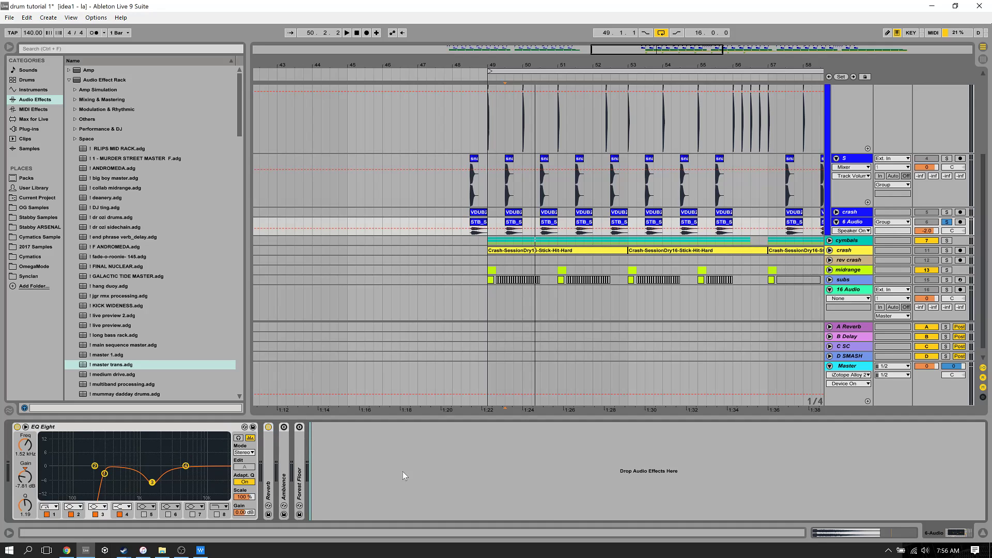
Unsolo 6 Audio and examine the effect chain of the crash layer below the snare, expanding its EQ Eight.
left_click(946, 222)
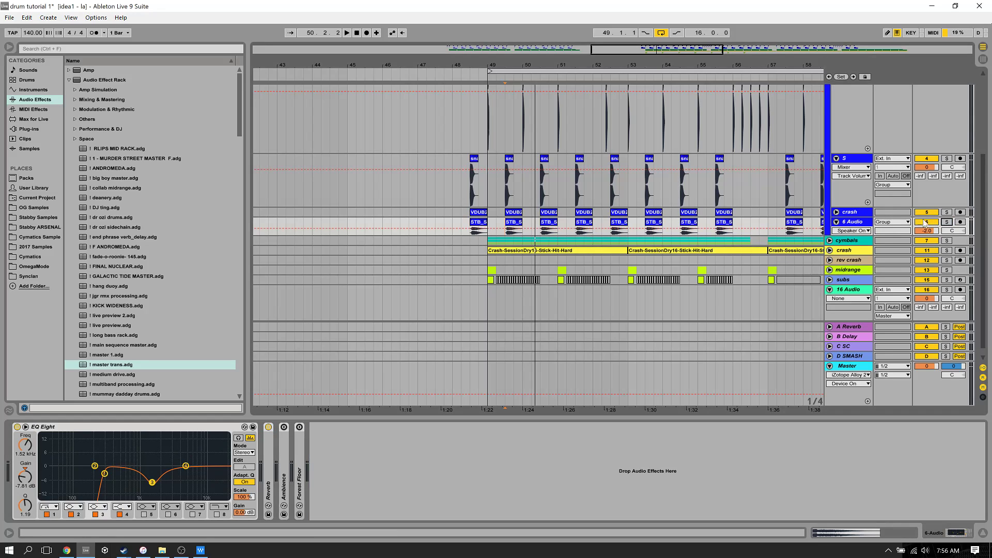
left_click(851, 212)
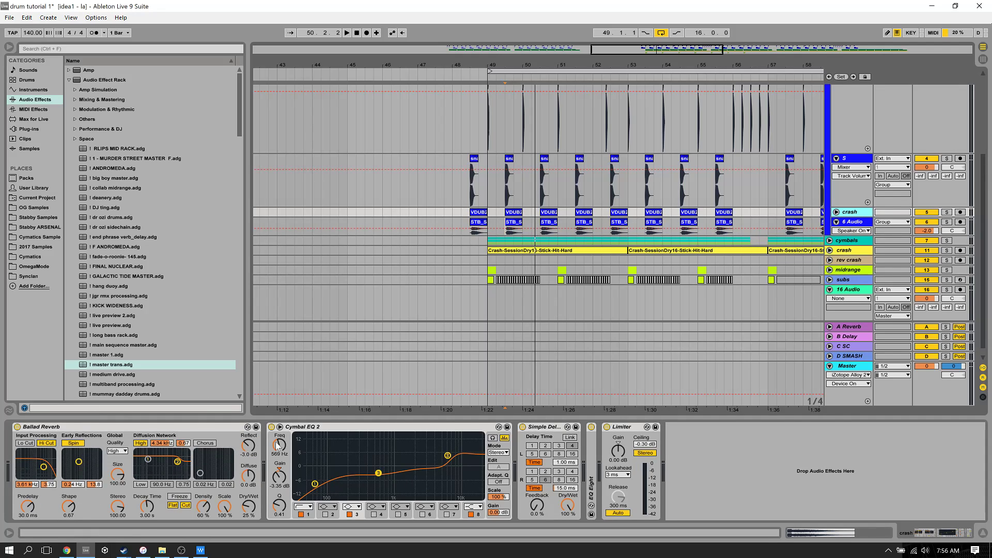
left_click(399, 438)
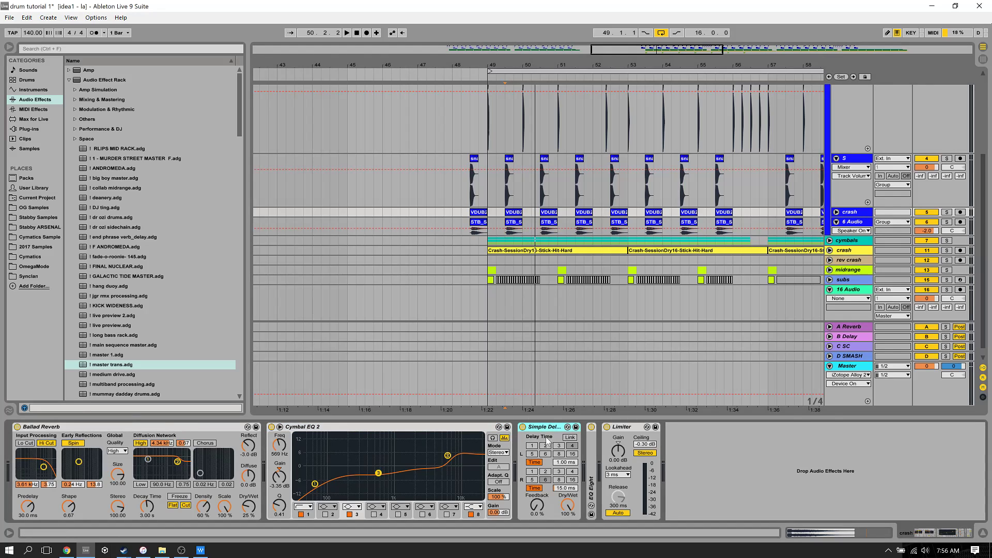
double_click(593, 445)
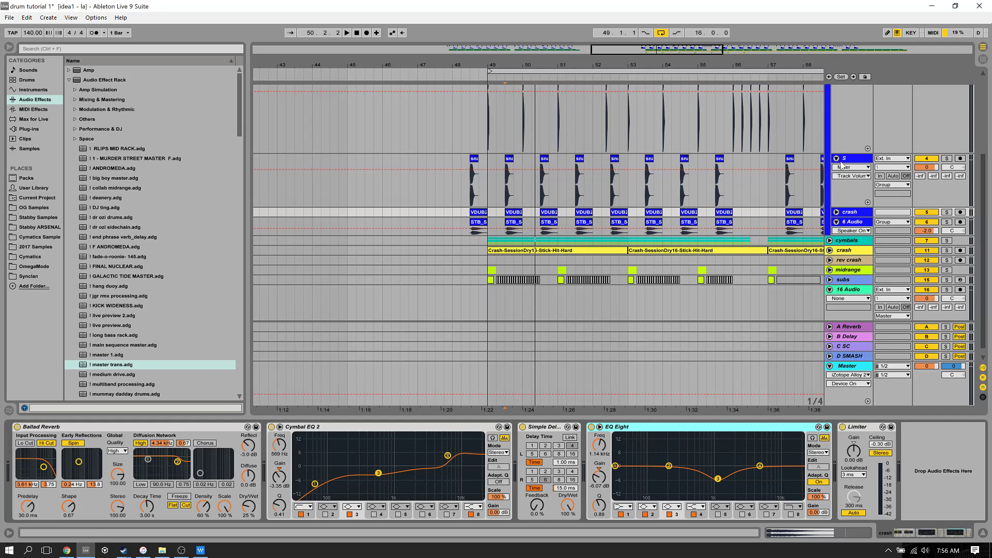
Collapse the ks group, expand the cymbals group, and move the arrangement loop start to 48.4.1.
scroll(842, 165, "up", 5)
left_click(830, 135)
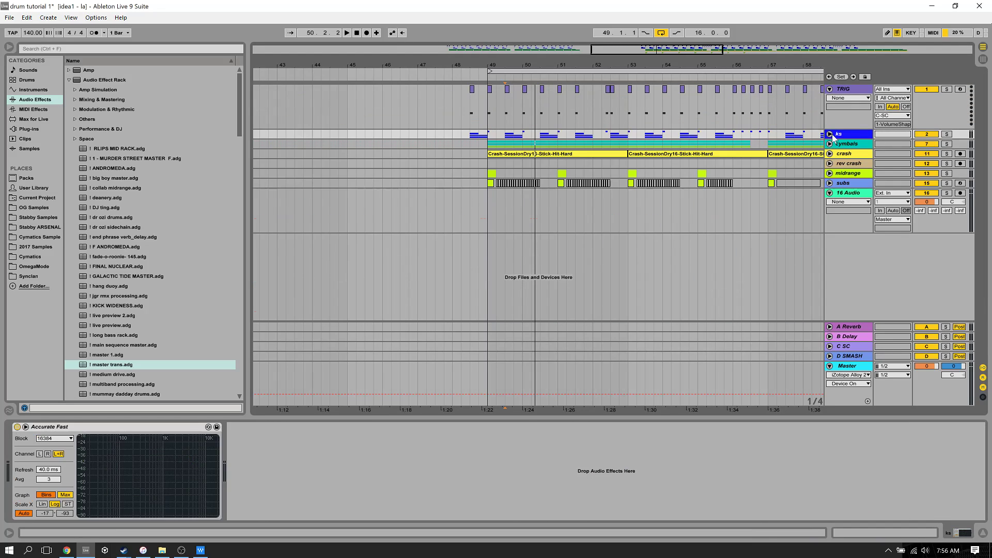
left_click(829, 144)
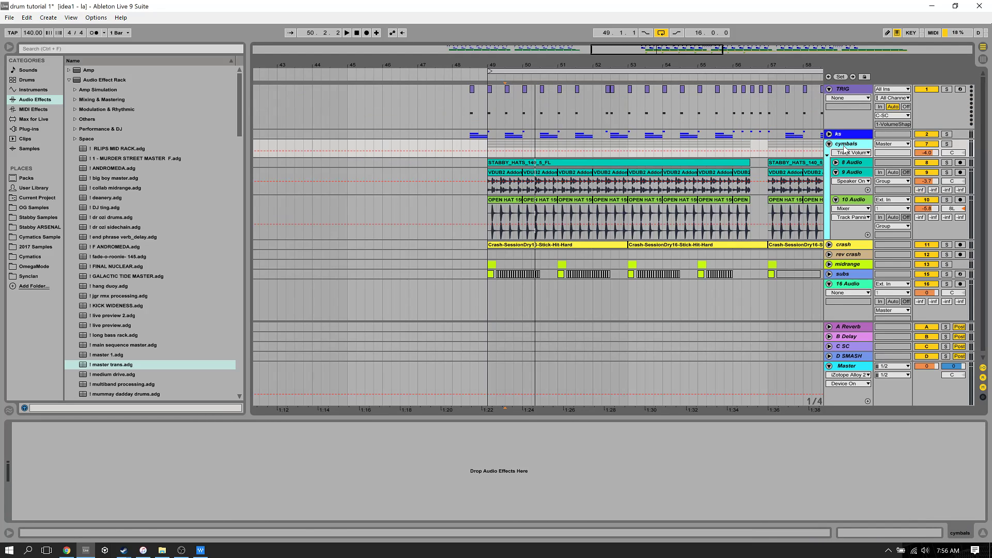
left_click_drag(508, 71, 399, 41)
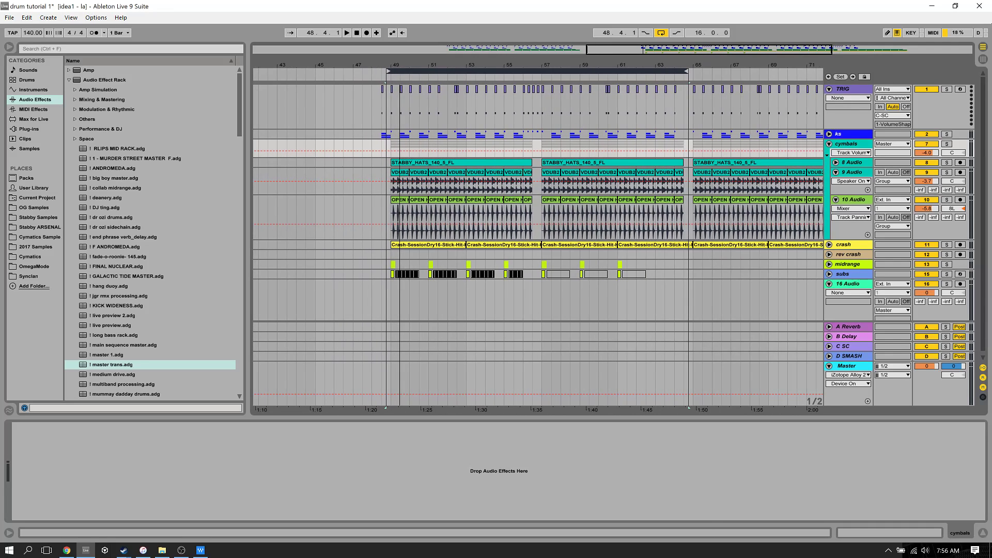
Unfold the 8 Audio hat track, solo it and play the STABBY_HATS_140_5_FL loop from bar 49.
left_click(401, 173)
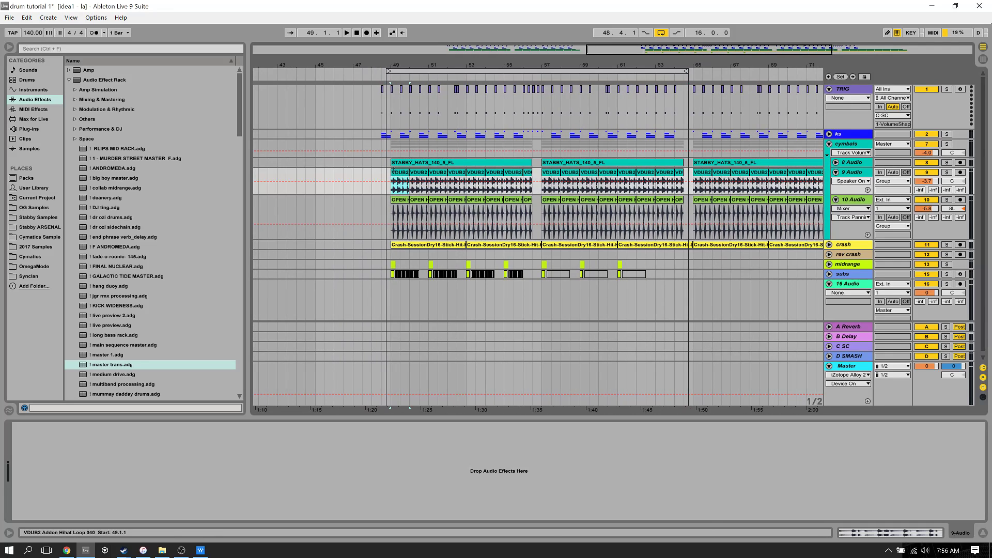
left_click(835, 162)
left_click(946, 158)
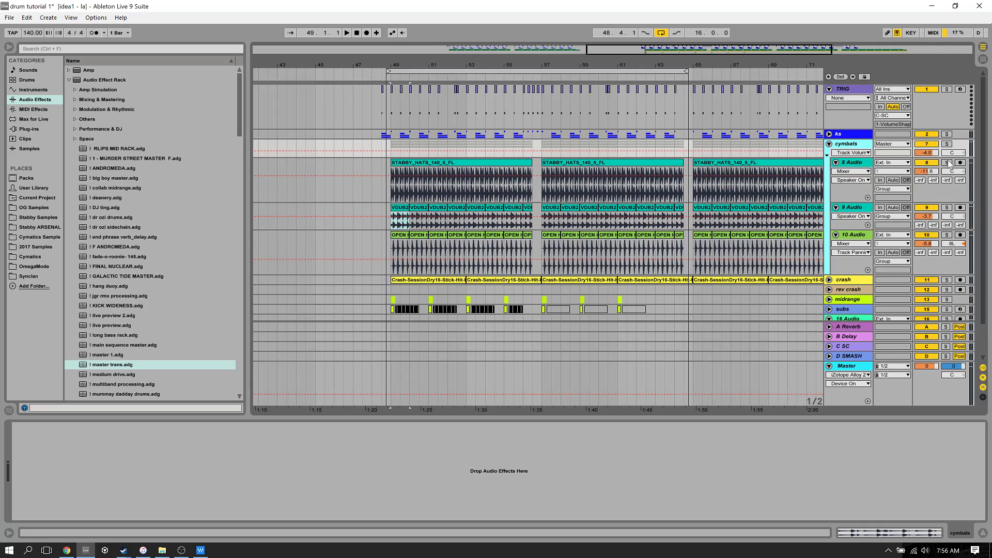
left_click(946, 162)
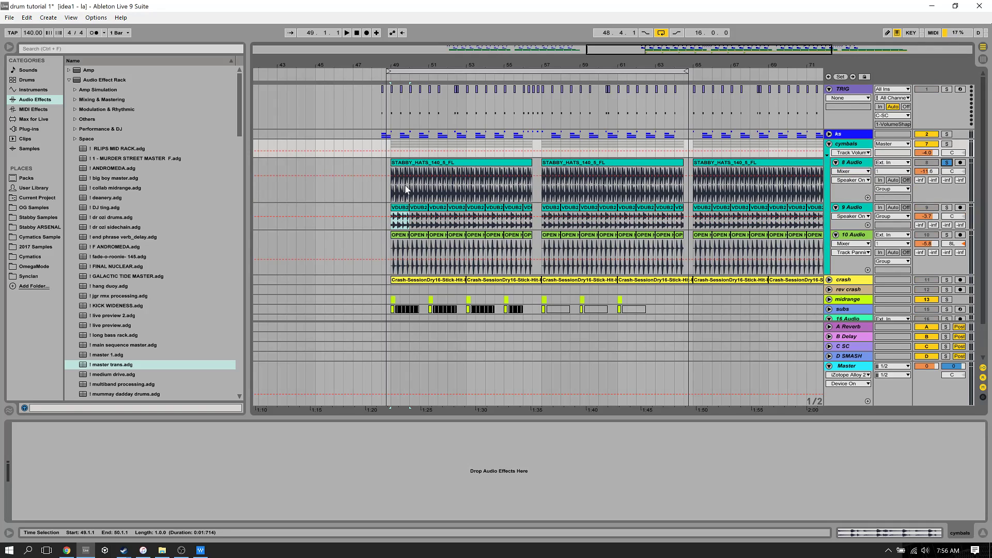
key("space")
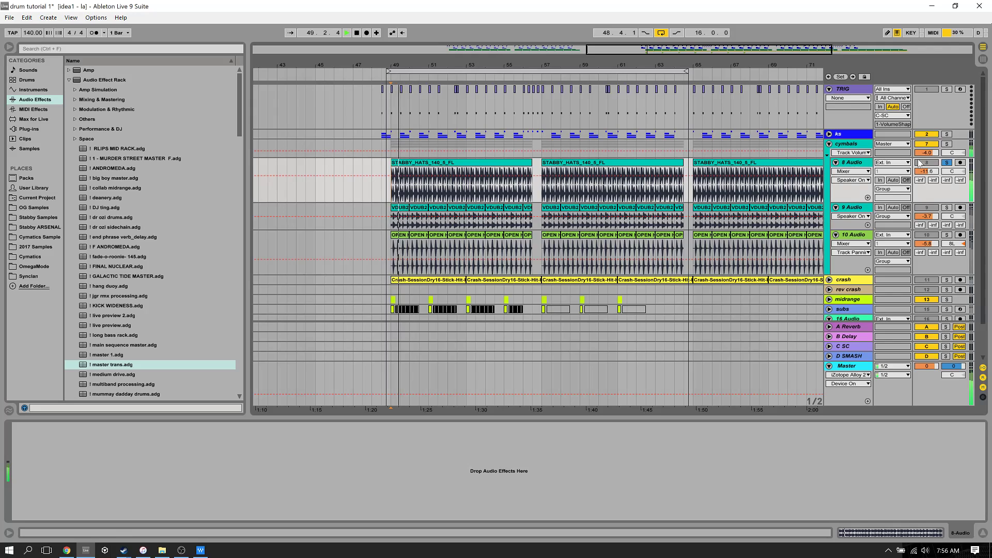
Switch the solo to the 9 Audio hi-hat loop track and select that track while playing from bar 49.
left_click(946, 207)
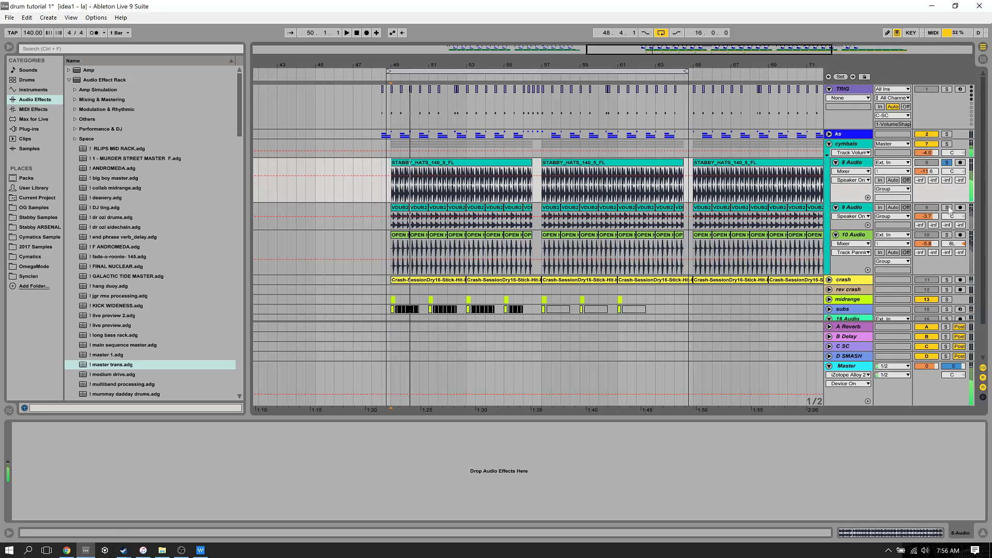
left_click(859, 208)
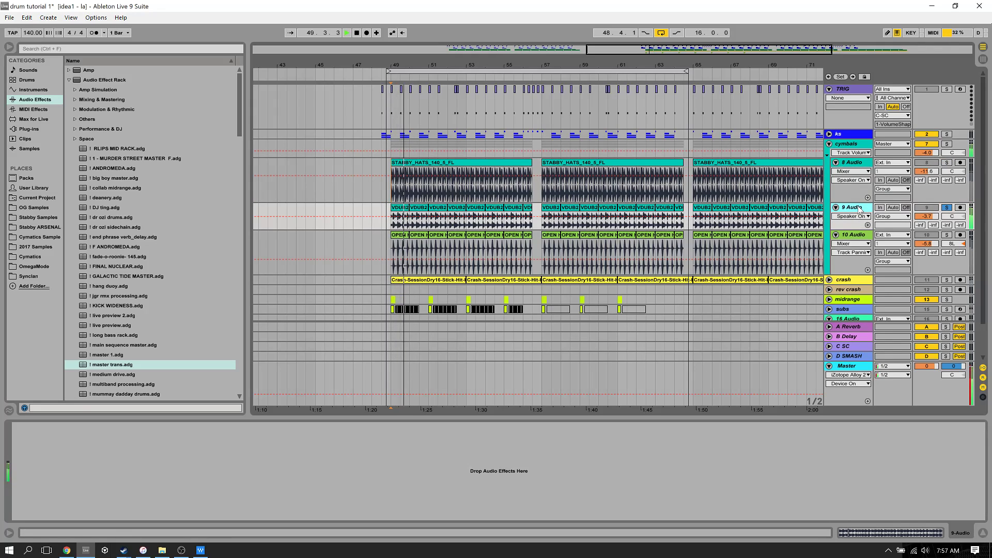
Open the first hi-hat clip on 9 Audio and check its Beats transient envelope setting while playing from bar 49.
double_click(403, 209)
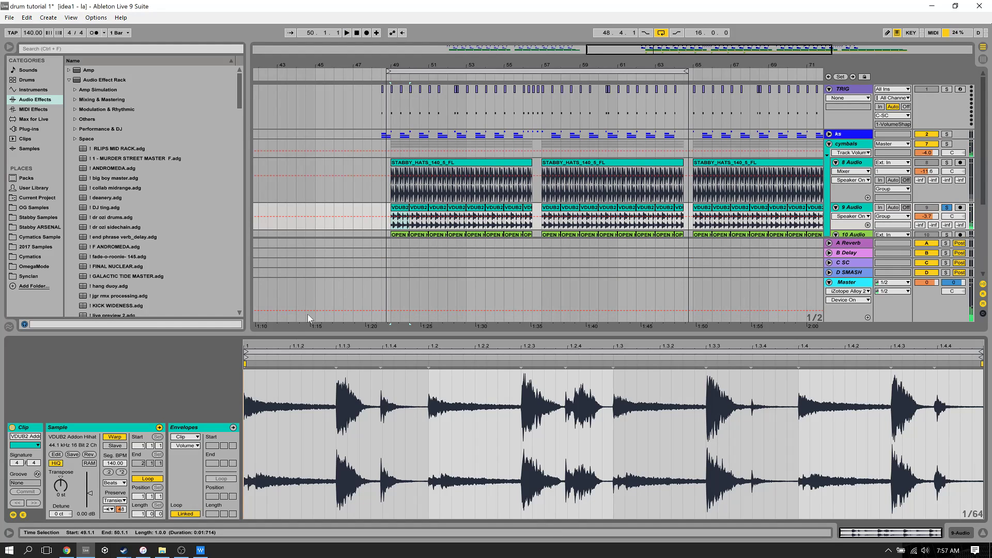
left_click(110, 510)
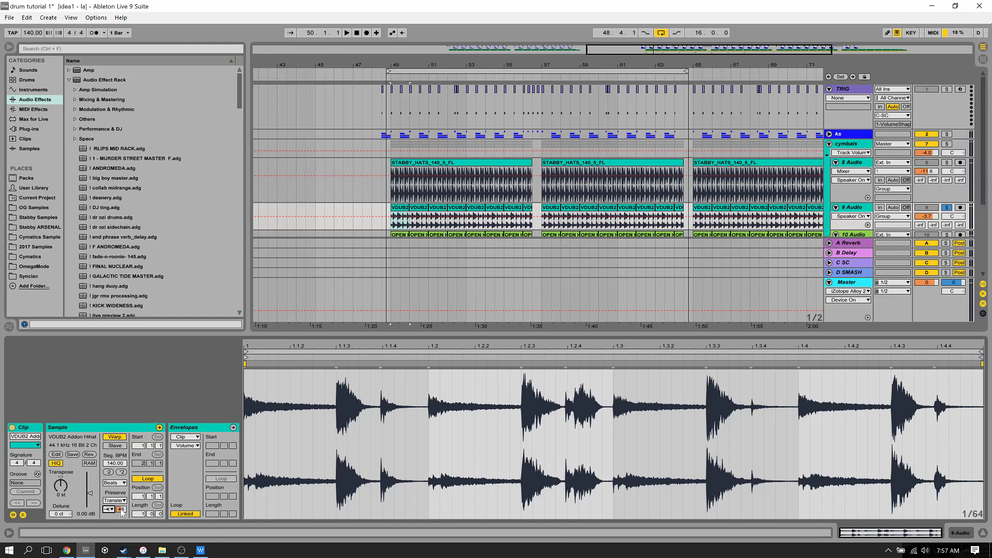
key("space")
left_click_drag(121, 510, 121, 513)
key("space")
key("space")
key("space")
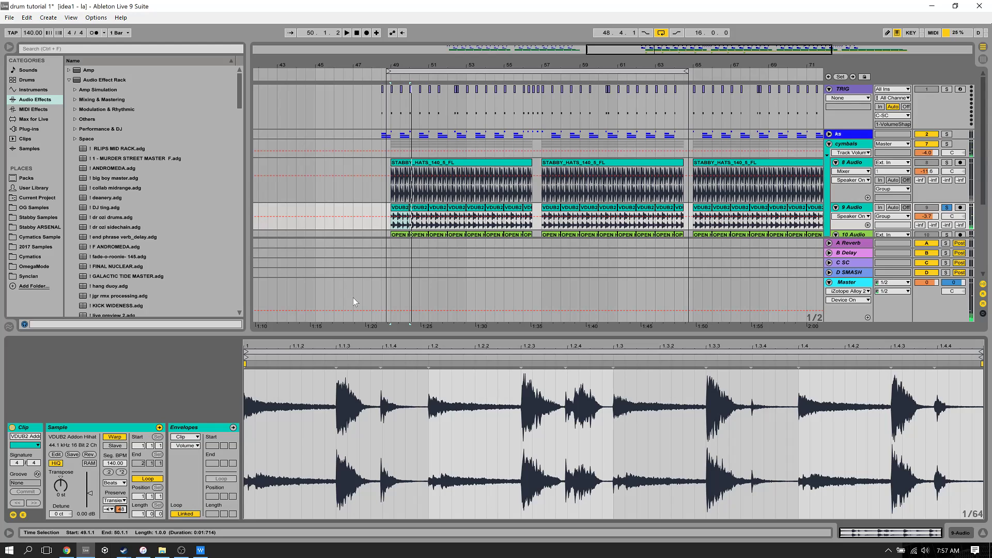
Examine the hi-hat clip's waveform and hide the clip view.
left_click(400, 217)
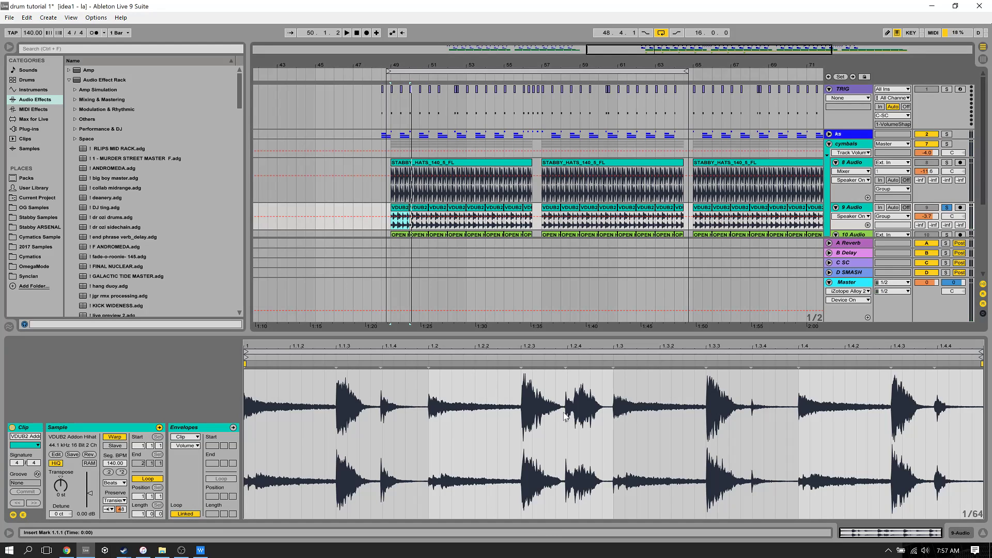
left_click(541, 349)
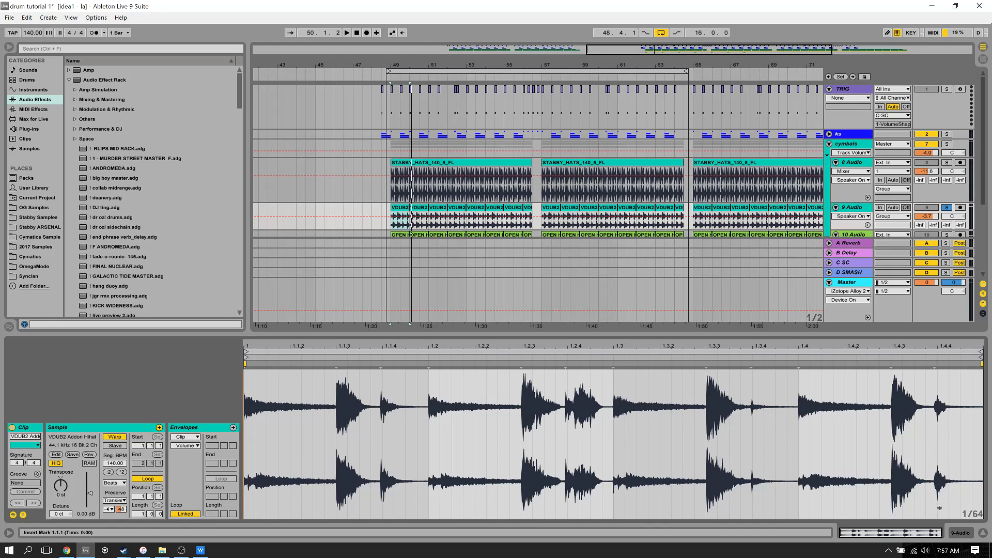
left_click(983, 534)
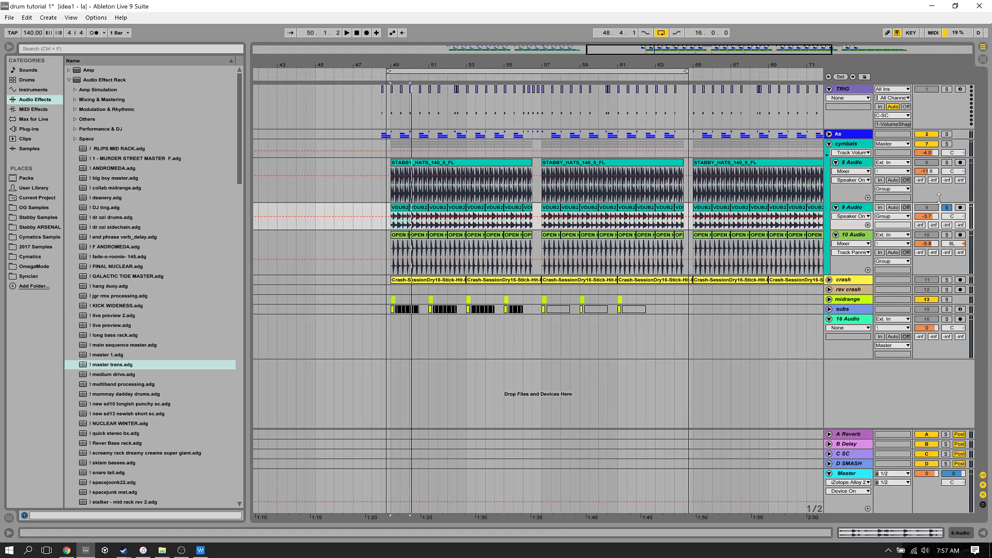
Open the first OPEN HAT clip on 10 Audio while the track is soloed, and turn the track's solo off.
left_click(405, 241)
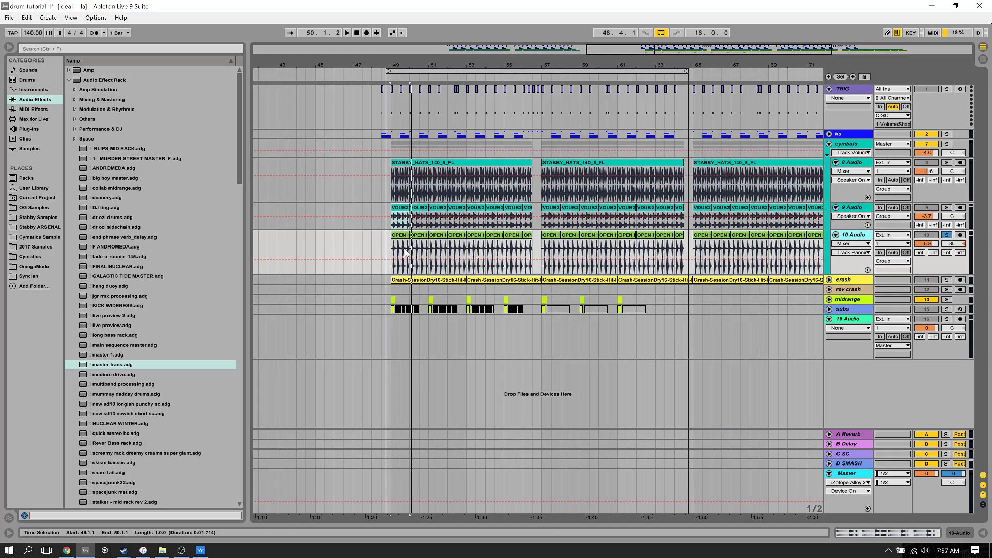
double_click(406, 241)
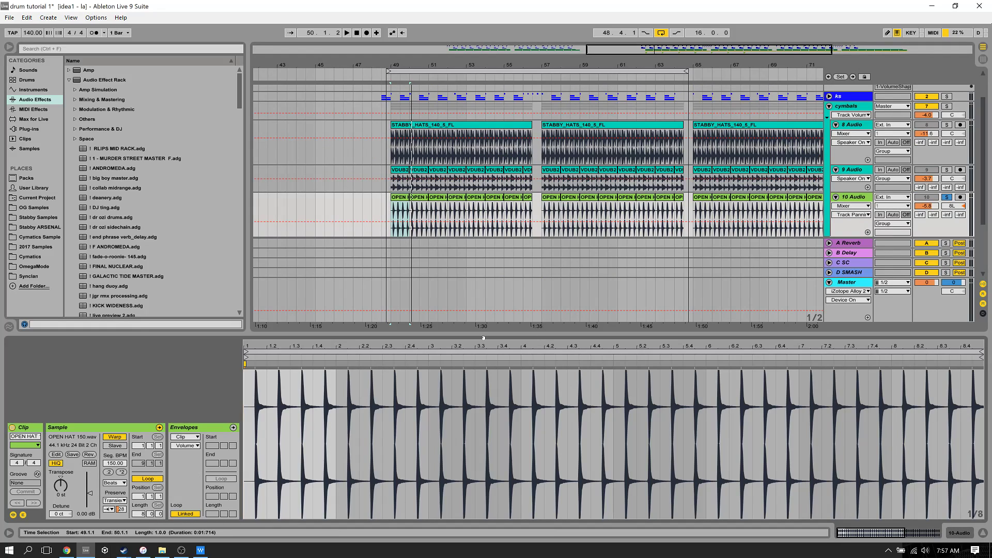
left_click(947, 197)
left_click(947, 198)
left_click(947, 198)
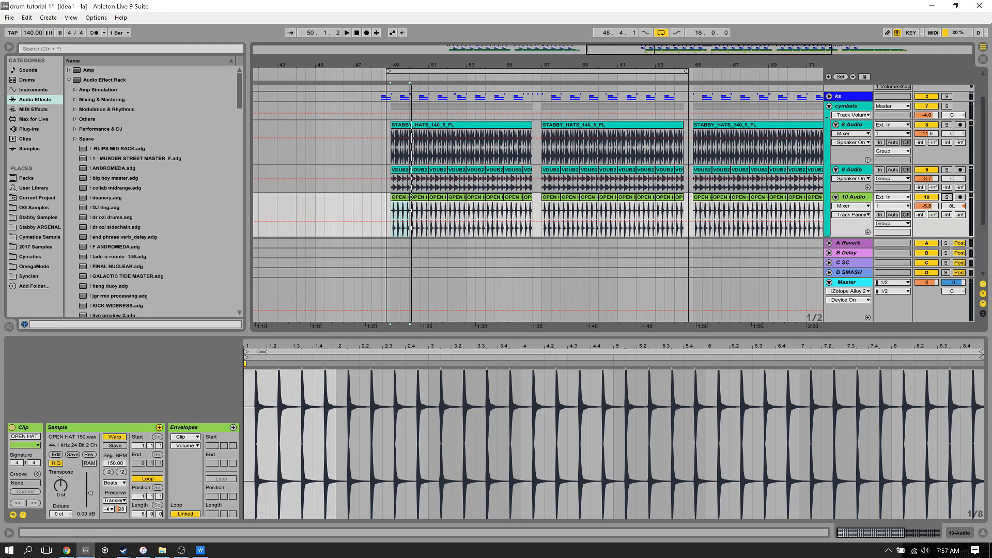
Play the hats from bar 49, comparing the full mix with 10 Audio soloed, and hide the clip view.
mouse_move(264, 346)
left_mouse_down()
mouse_move(265, 415)
mouse_move(264, 365)
left_mouse_up()
key("space")
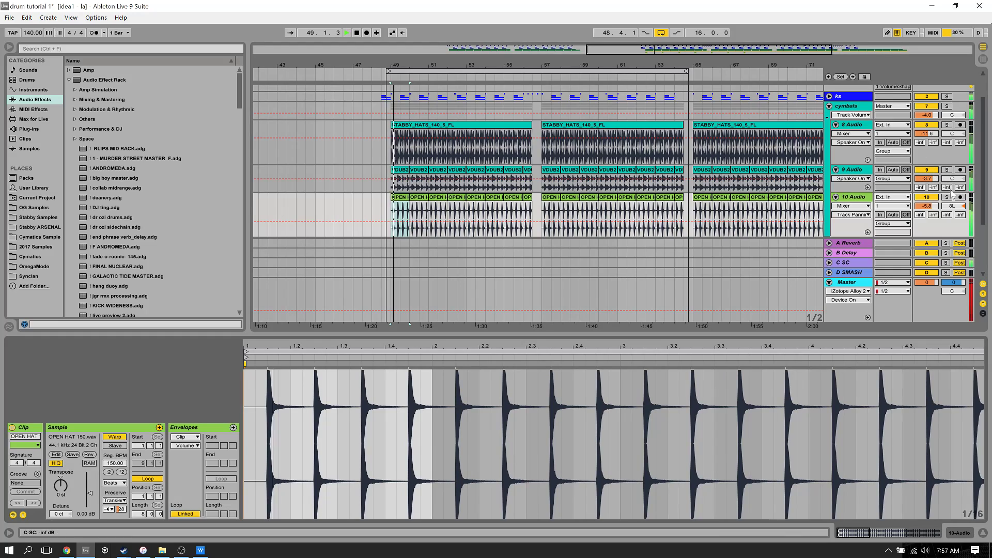
left_click(948, 197)
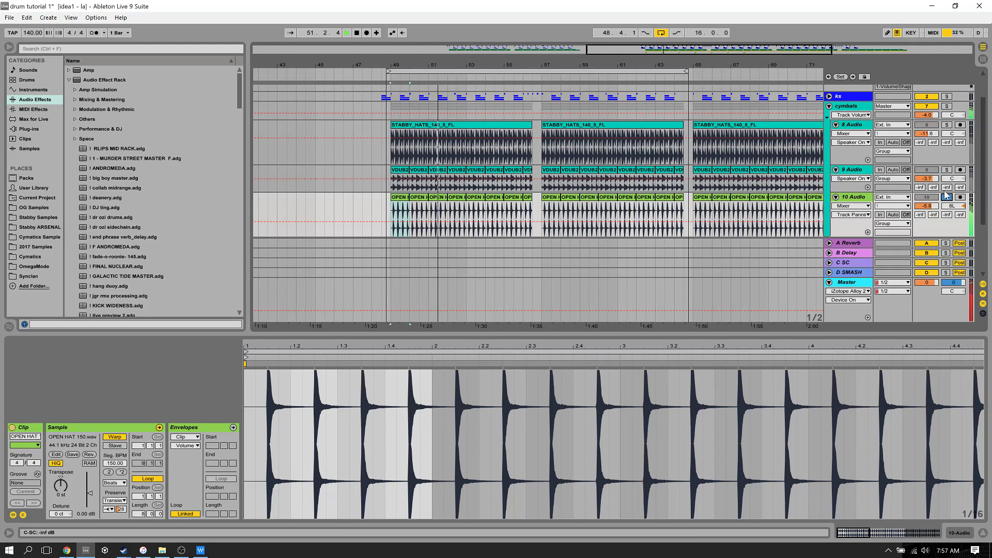
left_click(947, 198)
left_click(982, 532)
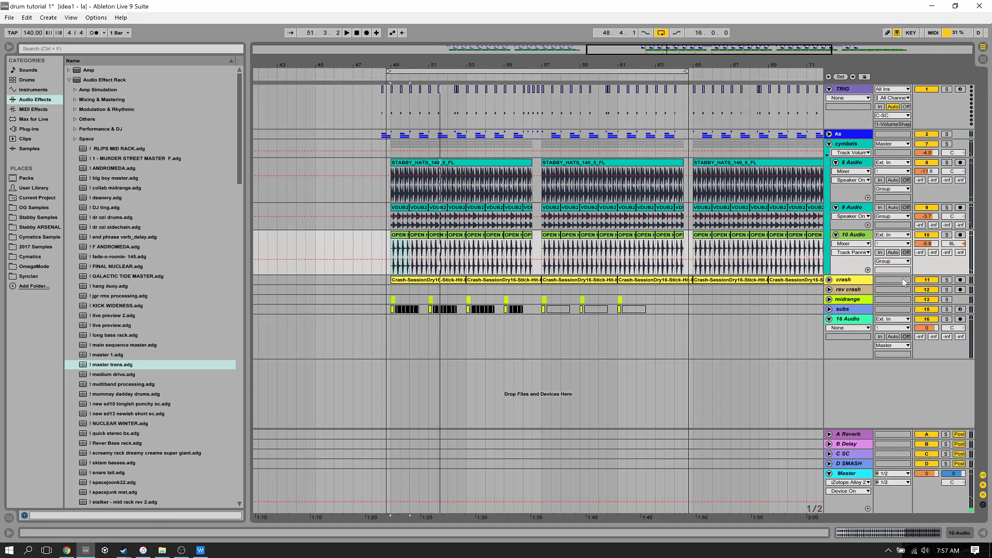
Fold the 10 Audio, 9 Audio and 8 Audio tracks and collapse the cymbals group.
left_click(836, 235)
left_click(836, 207)
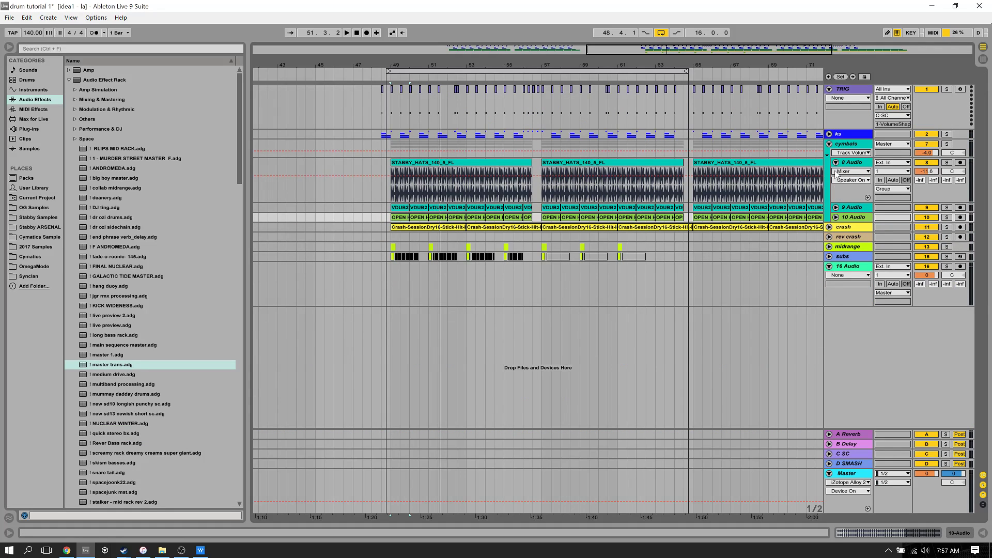
left_click(836, 163)
left_click(829, 144)
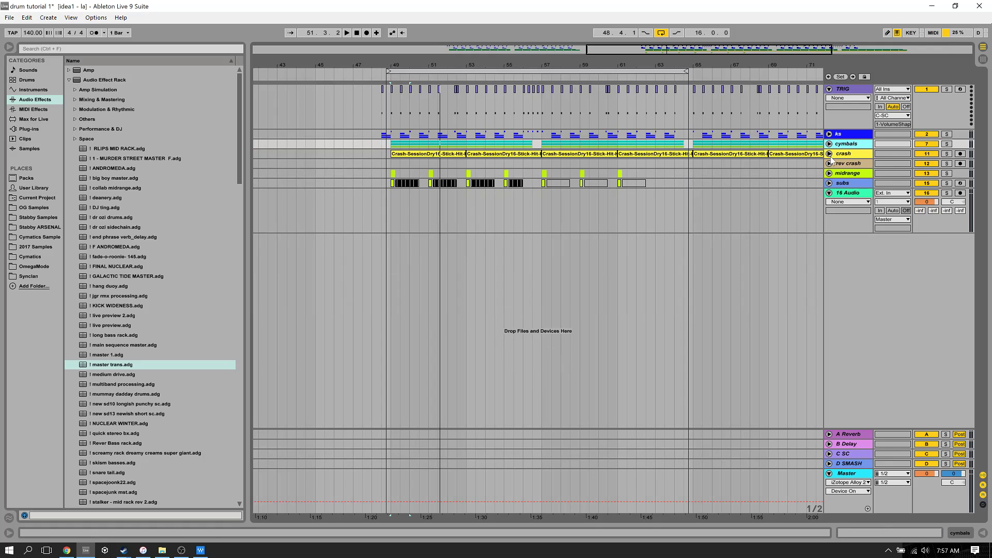
left_click(829, 154)
left_click(829, 154)
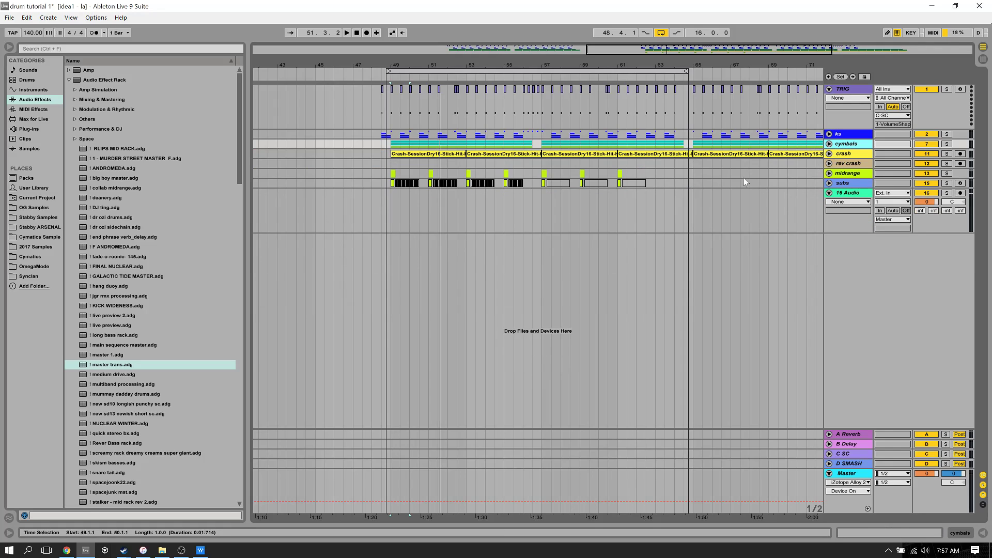
Insert a soloed audio track named K below the rev crash track.
left_click(847, 165)
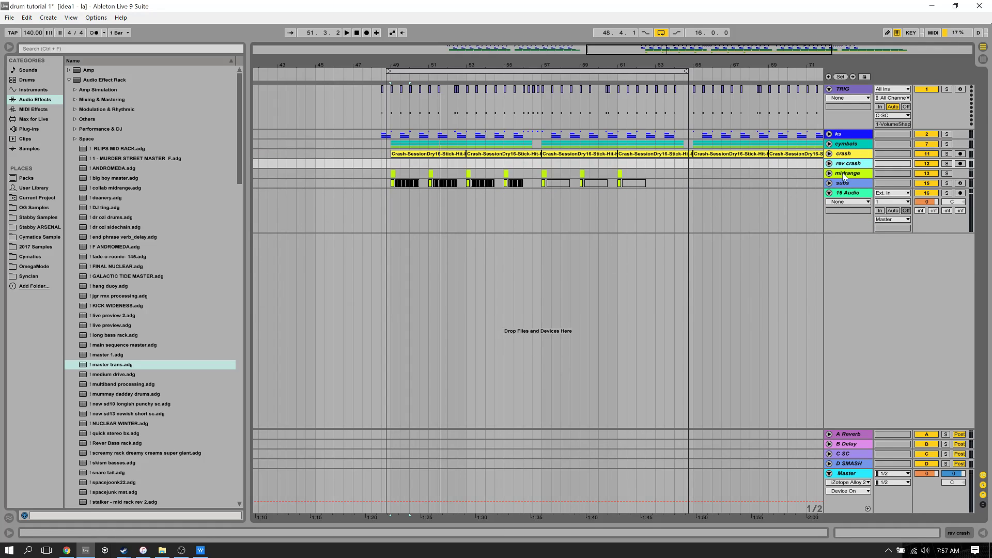
key("ctrl+t")
left_click(858, 177)
key("Return")
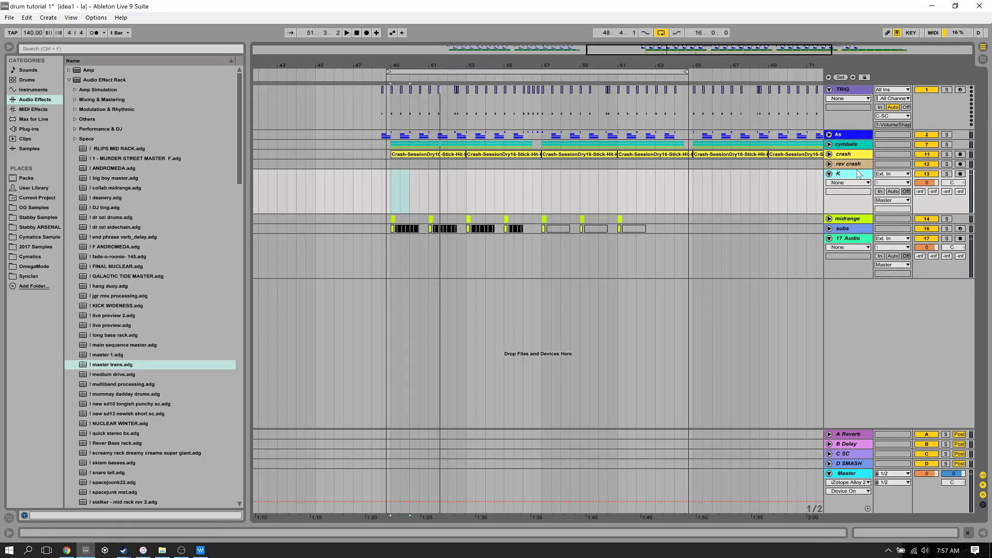
left_click(410, 176)
left_click(946, 174)
left_click(859, 178)
Browse Stabby Samples to Vengeance Essential Dubstep Vol. 2 and expand the VDUB2 Kicks folder.
left_click(32, 137)
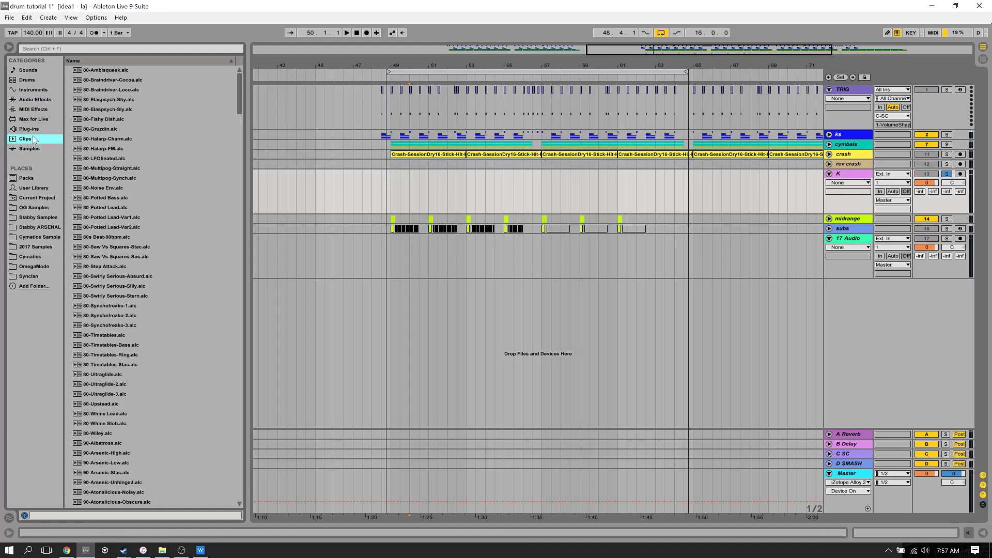
left_click(31, 228)
left_click(34, 247)
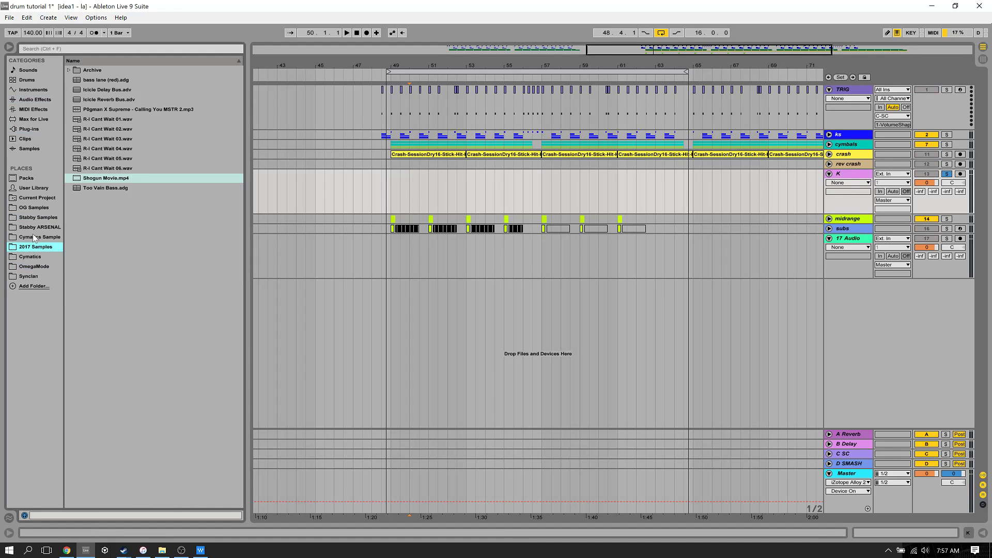
left_click(35, 237)
left_click(37, 227)
left_click(39, 219)
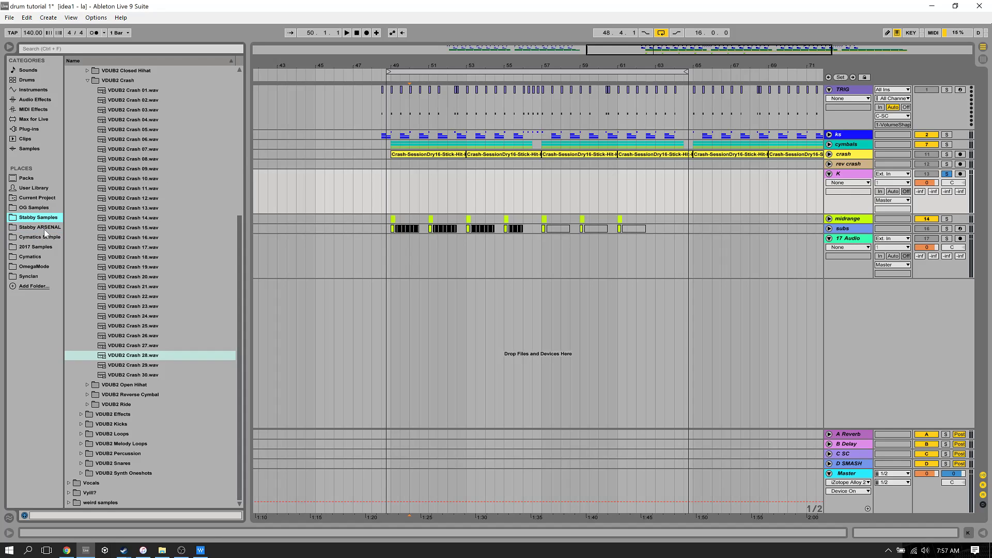
scroll(72, 217, "up", 3)
left_click(80, 119)
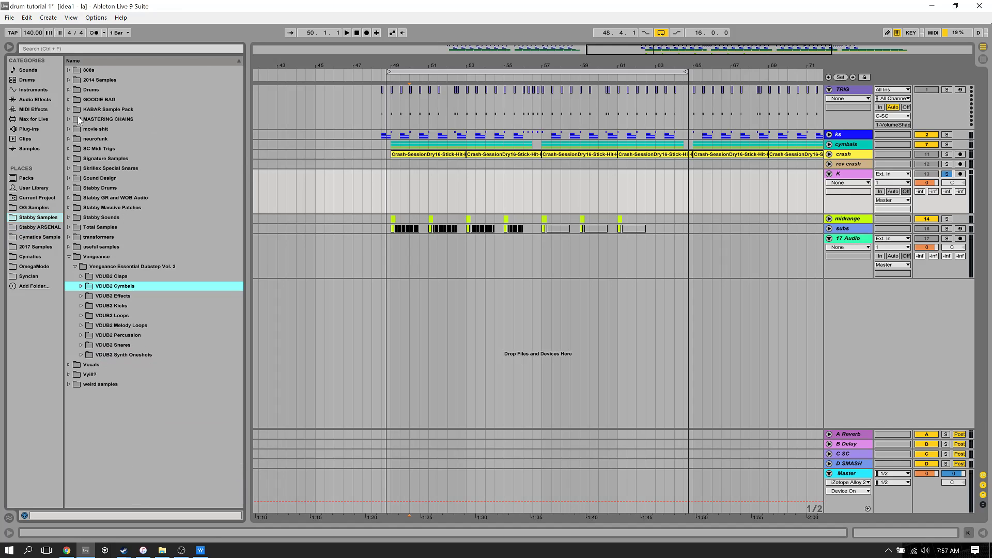
left_click(81, 306)
Audition the kick samples further down the VDUB2 Kicks folder.
scroll(93, 305, "down", 3)
left_click(101, 305)
scroll(101, 305, "down", 2)
left_click(101, 305)
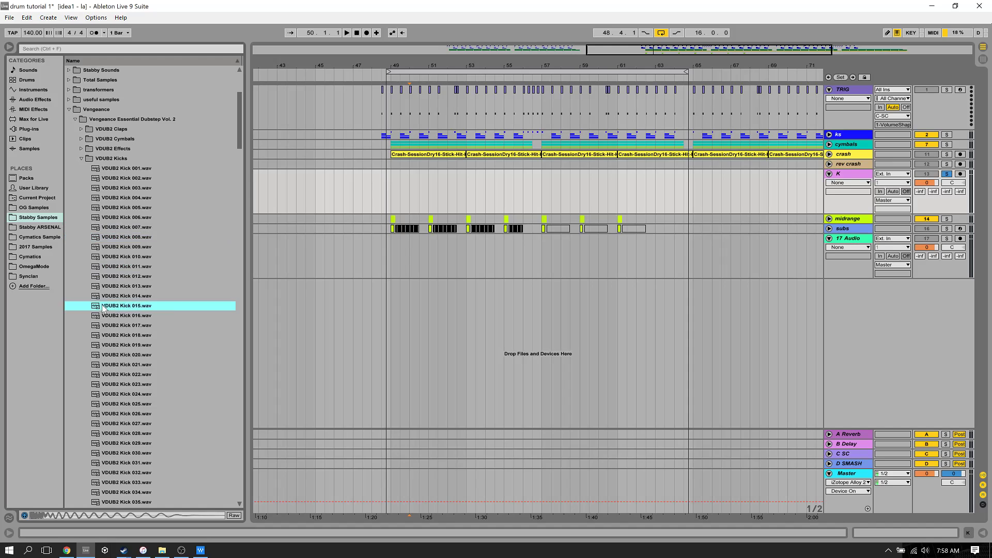
scroll(101, 305, "down", 2)
left_click(102, 306)
scroll(102, 306, "down", 3)
left_click(103, 306)
scroll(103, 306, "down", 3)
left_click(105, 306)
scroll(105, 307, "down", 2)
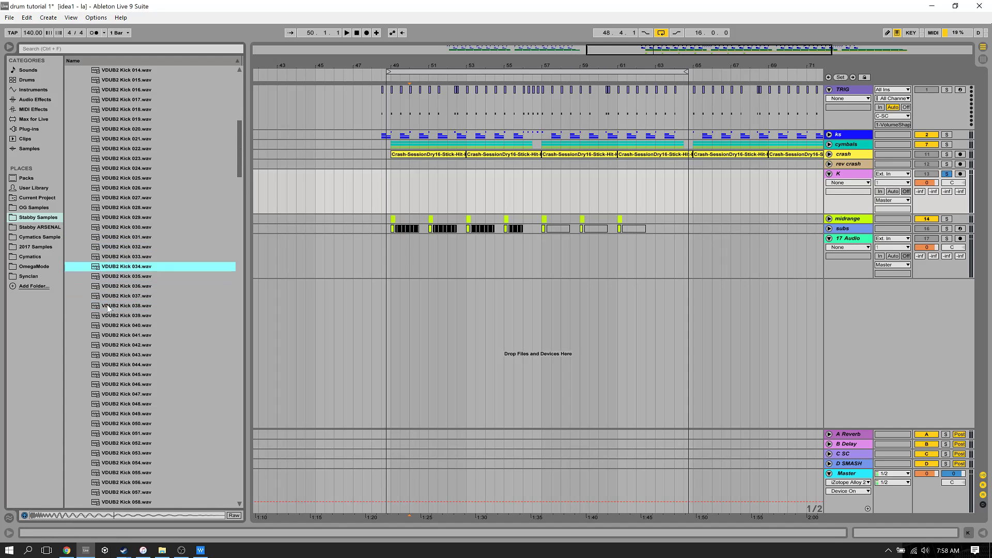
scroll(107, 308, "down", 1)
left_click(109, 308)
scroll(109, 309, "down", 3)
left_click(109, 307)
scroll(111, 306, "down", 3)
left_click(118, 267)
scroll(118, 267, "down", 3)
left_click(119, 267)
scroll(120, 264, "down", 2)
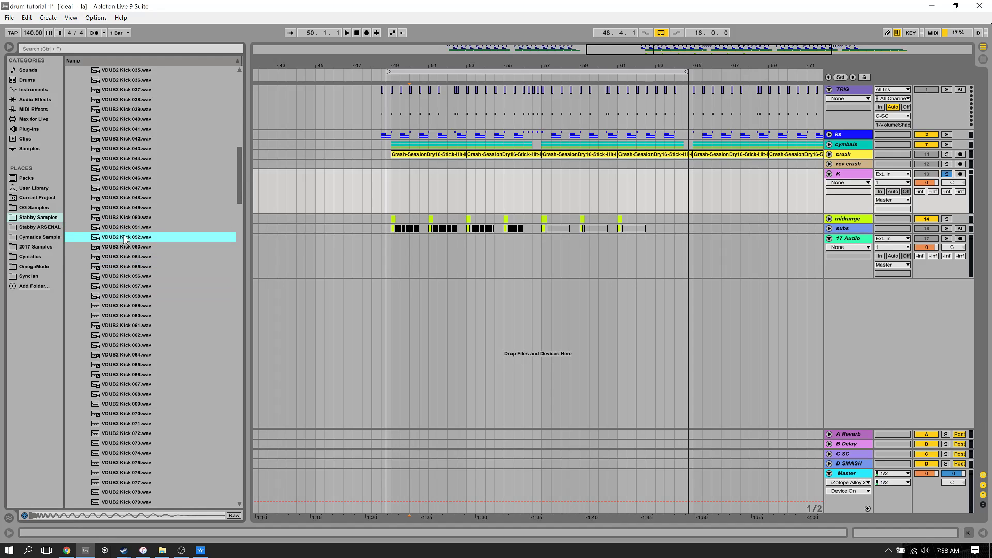
Place VDUB2 Kick 051.wav on the K track at bar 49.
left_click_drag(118, 236, 394, 191)
left_click_drag(397, 66, 398, 96)
key("plus")
key("plus")
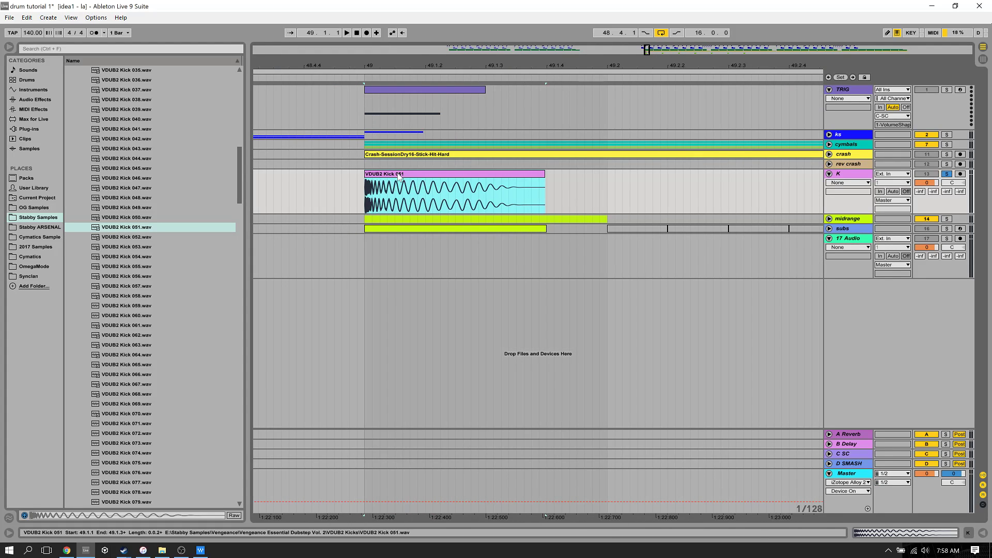
Cut a short section just after the kick's initial transient and close the gap with the remaining tail.
left_click_drag(375, 60, 376, 118)
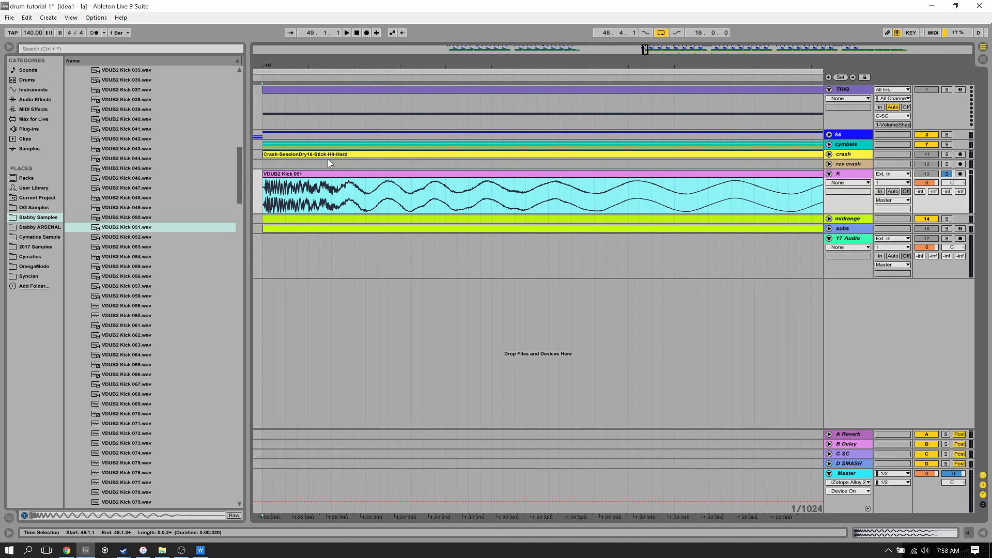
left_click_drag(312, 195, 315, 174)
key("Delete")
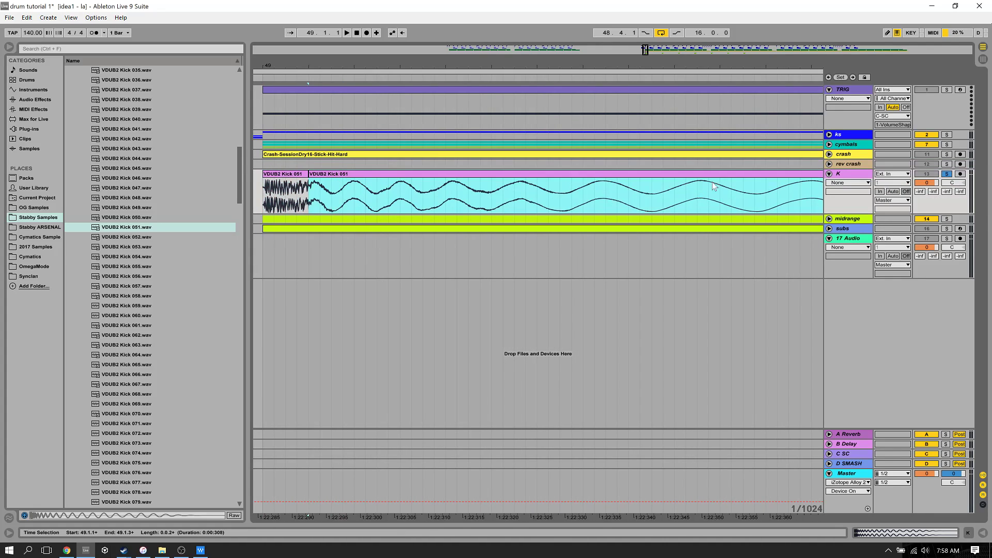
Display the fades on an enlarged K track and crossfade the kick's transient into its tail slice.
left_click(853, 184)
left_click(845, 204)
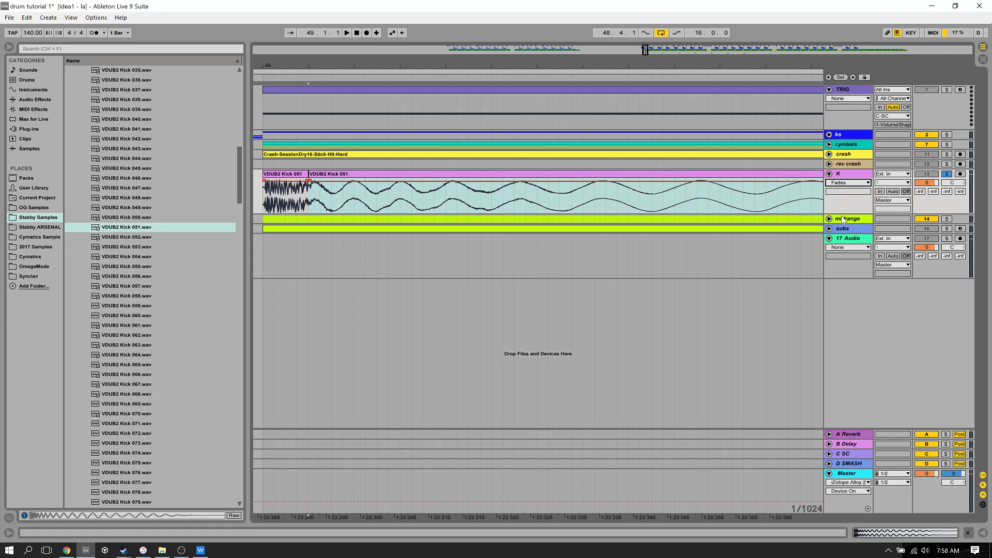
left_click_drag(841, 213, 840, 363)
mouse_move(308, 181)
left_mouse_down()
mouse_move(336, 181)
mouse_move(302, 182)
mouse_move(317, 181)
left_mouse_up()
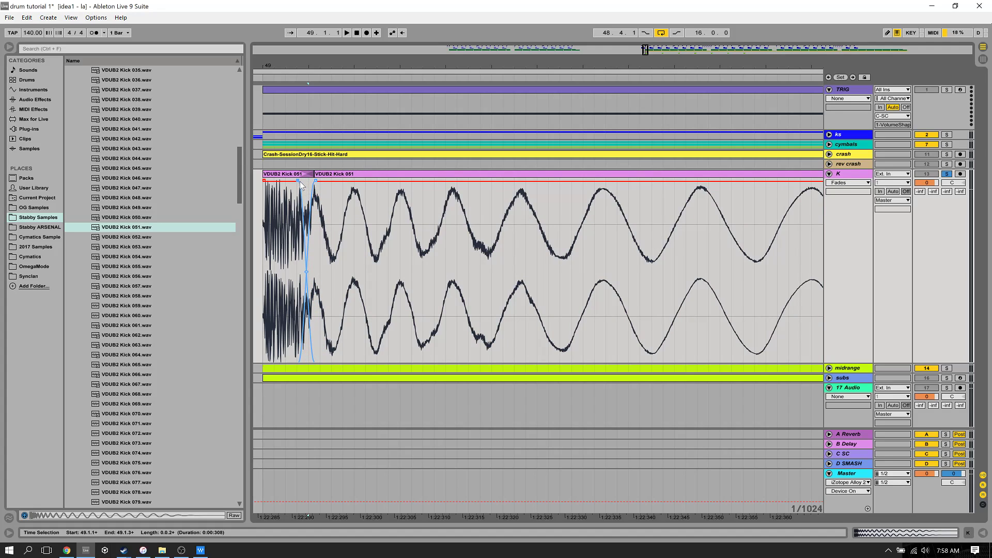
Play the edited kick from bar 49 to hear the crossfaded transient.
left_click(309, 175)
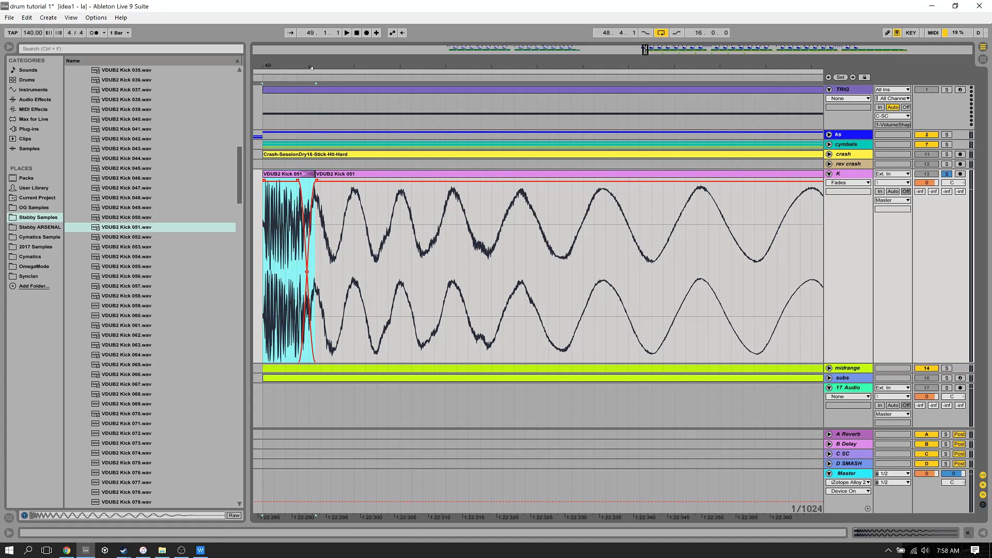
left_click_drag(312, 67, 314, 68)
key("space")
key("space")
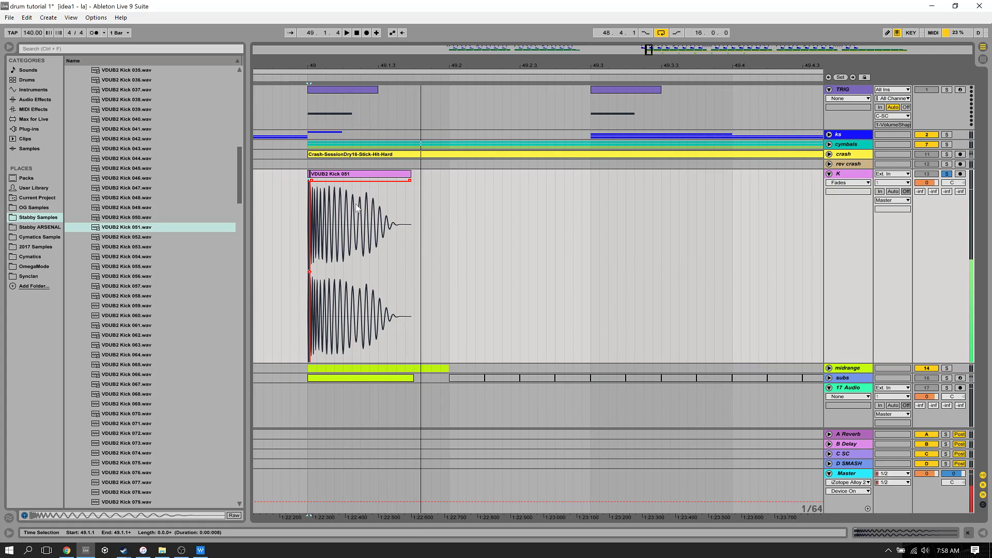
Cut one wave cycle from the middle of the kick's tail and crossfade the remaining end onto the body.
left_click(337, 197)
mouse_move(335, 66)
left_mouse_down()
mouse_move(335, 98)
mouse_move(527, 98)
mouse_move(529, 129)
mouse_move(487, 111)
left_mouse_up()
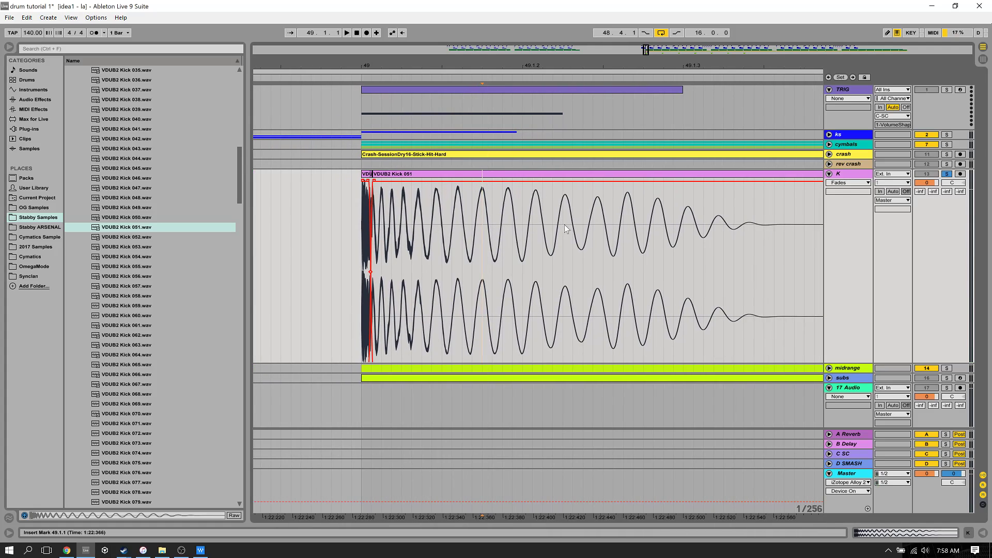
left_click_drag(555, 217, 615, 210)
key("Delete")
left_click(583, 213)
key("Delete")
left_click(614, 175)
left_click_drag(614, 175, 561, 185)
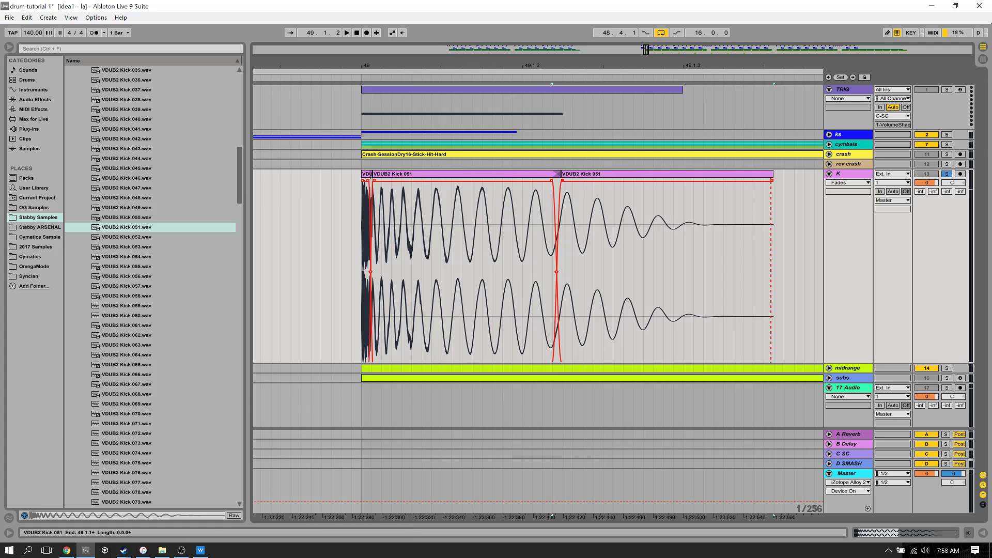
Consolidate all the kick slices on the K track into one clip.
left_click(366, 174)
left_click(590, 174)
key("ctrl+j")
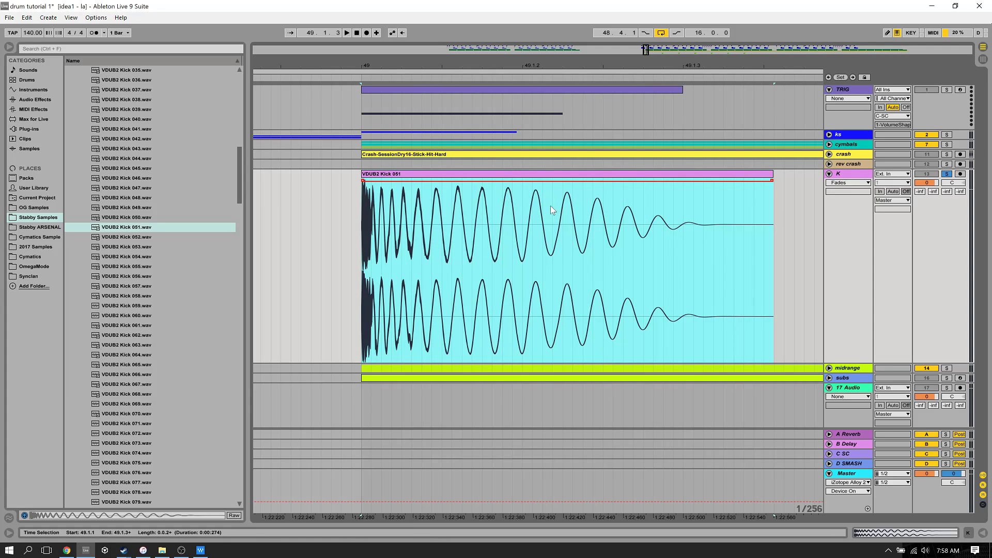
left_click(519, 220)
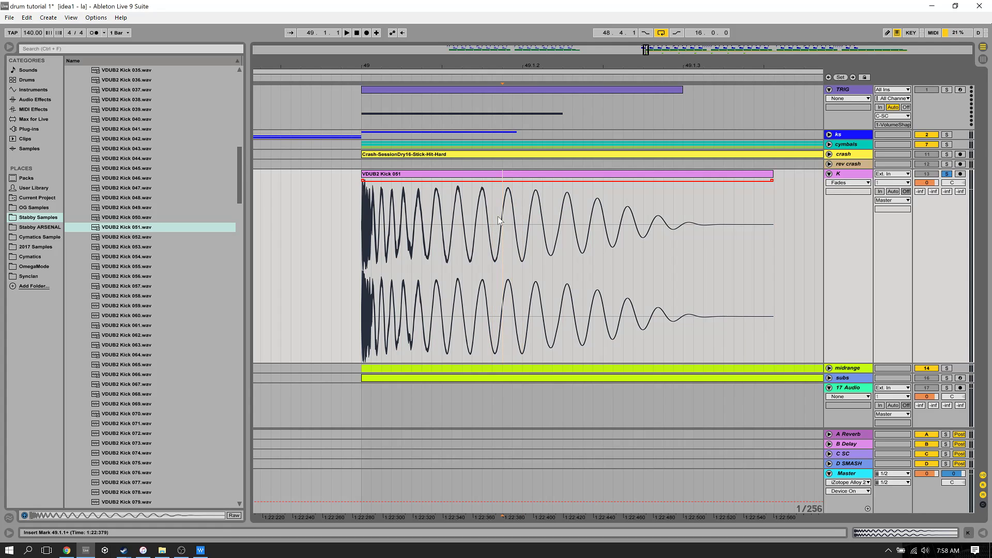
Split the kick clip at a waveform trough near its middle and open the second slice's sample settings.
left_click_drag(492, 66, 494, 71)
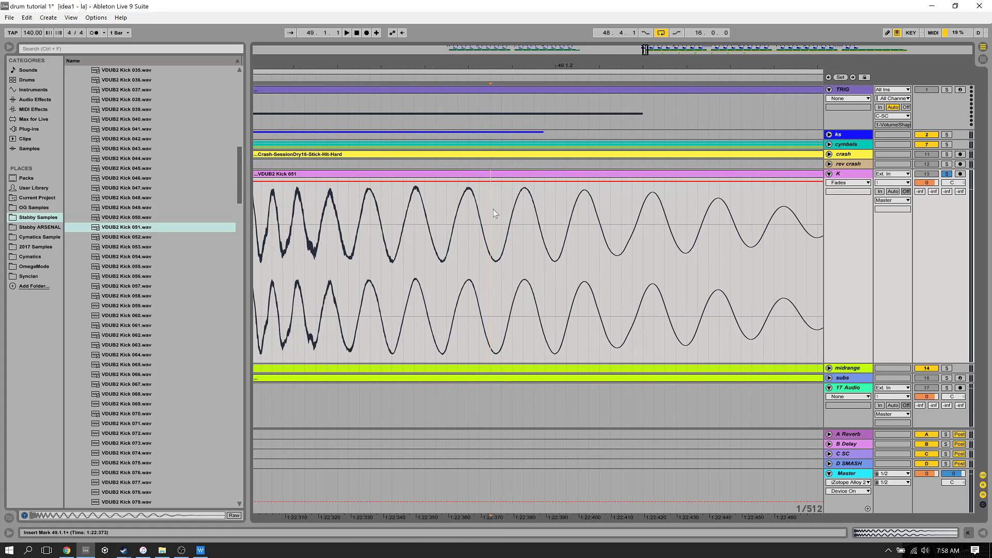
left_click(493, 209)
left_click(500, 209)
key("ctrl+e")
left_click(530, 179)
double_click(530, 174)
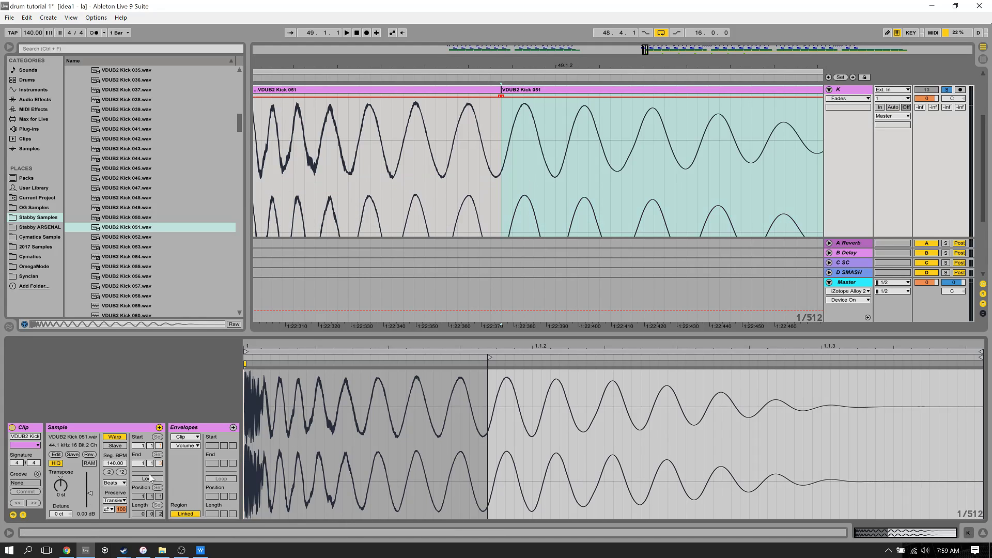
Turn off warping on the kick's tail slice, transpose it 6 st with 15 ct detune, and play it.
left_click(119, 438)
left_click_drag(68, 514, 68, 199)
left_click_drag(428, 63, 427, 16)
left_click(391, 115)
key("space")
Crossfade the kick's body into the pitched tail slice and consolidate both into one clip.
mouse_move(424, 63)
left_mouse_down()
mouse_move(425, 89)
mouse_move(447, 94)
left_mouse_up()
key("space")
left_click(439, 96)
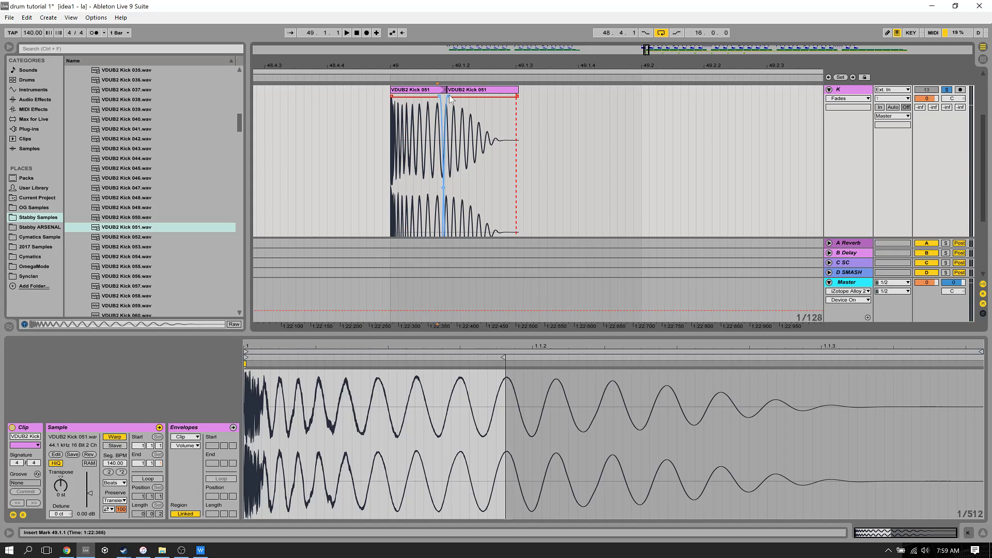
left_click(442, 89)
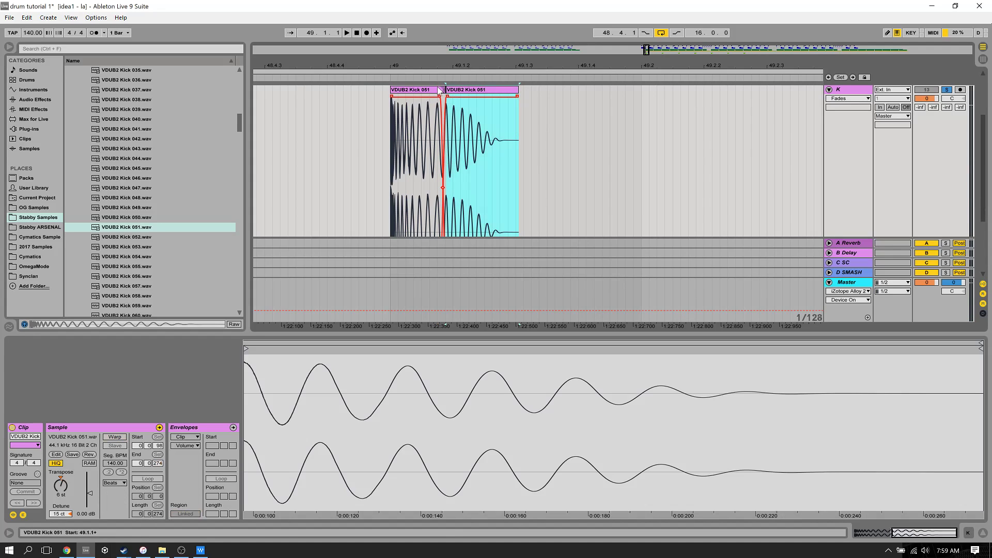
left_click(440, 89, "shift")
key("ctrl+j")
Play the consolidated kick from just before bar 49.
left_click(366, 130)
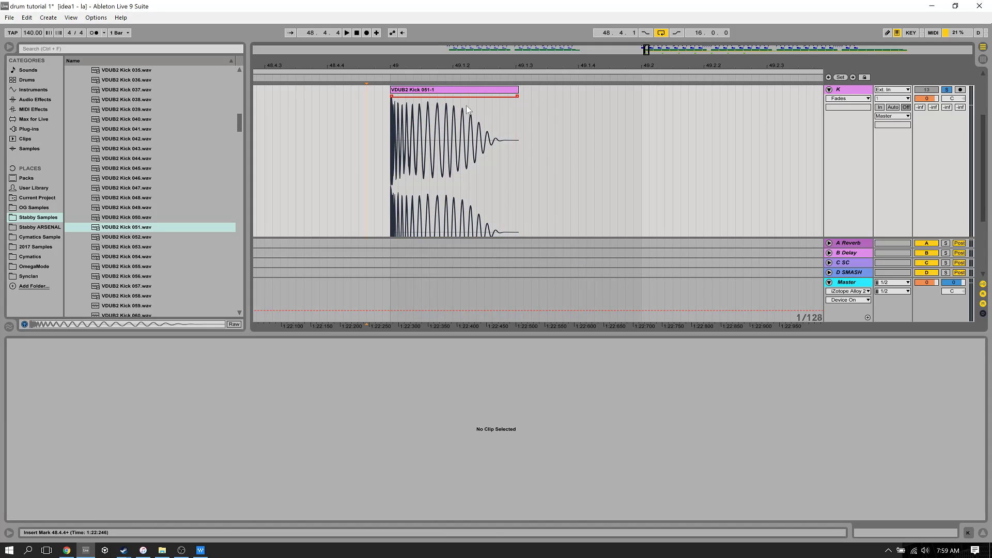
scroll(465, 155, "down", 4)
key("space")
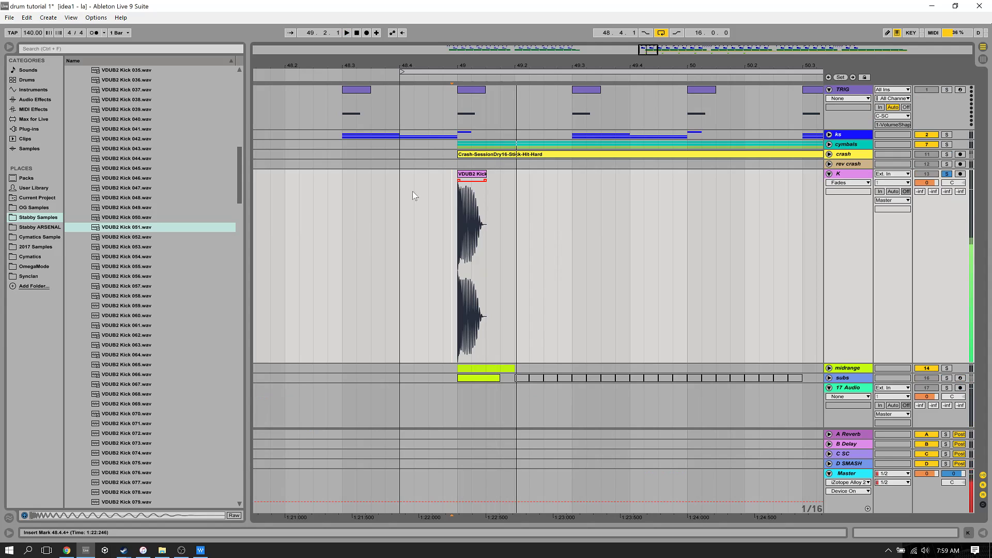
left_click(482, 182)
key("space")
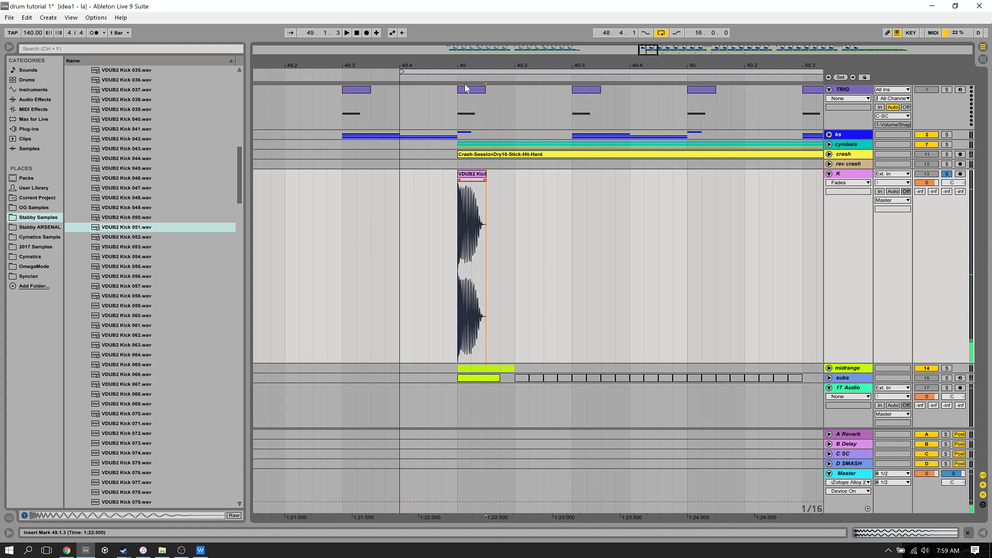
Cut one wave cycle from the middle of the kick and crossfade the remaining tail onto the body.
left_click_drag(469, 66, 479, 160)
left_click_drag(477, 66, 489, 219)
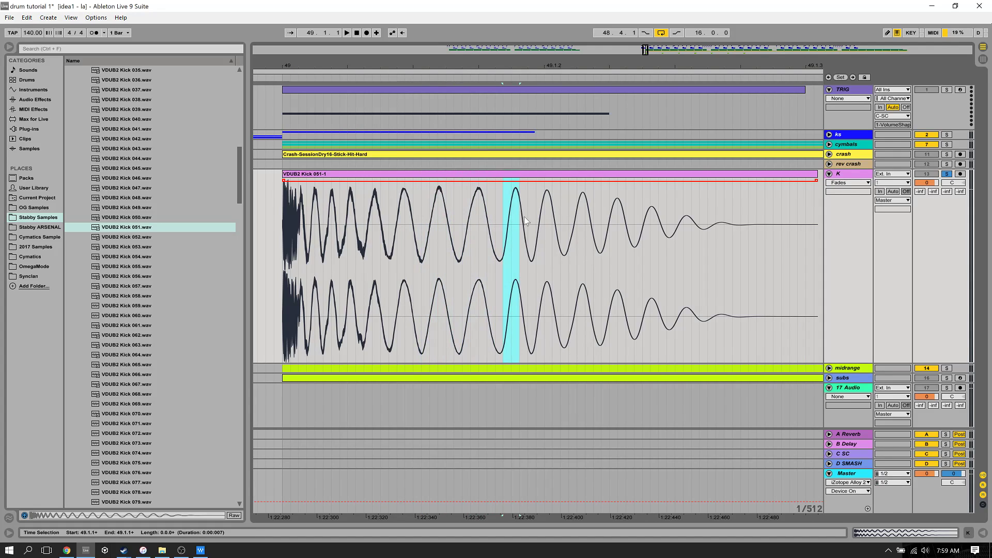
left_click_drag(497, 218, 532, 226)
key("Delete")
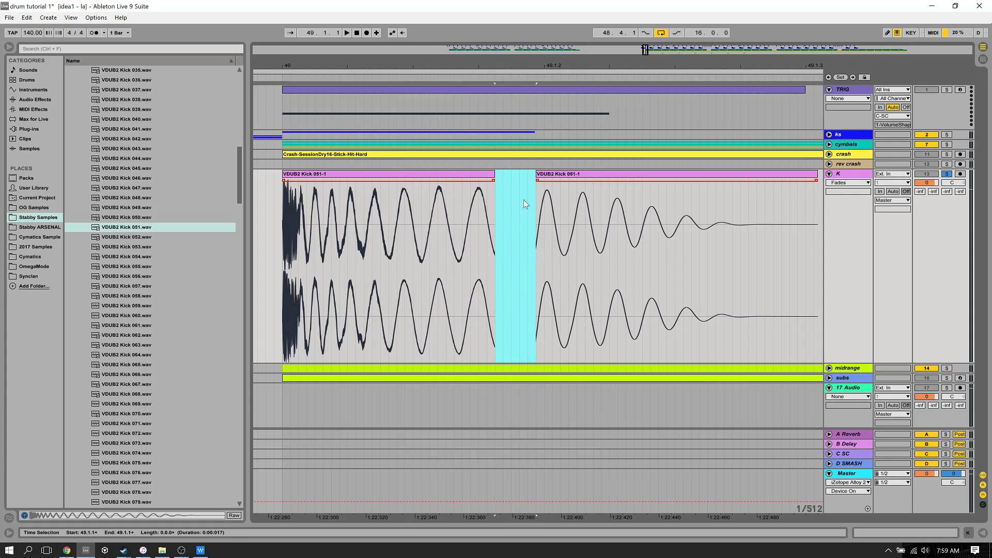
left_click_drag(547, 174, 486, 181)
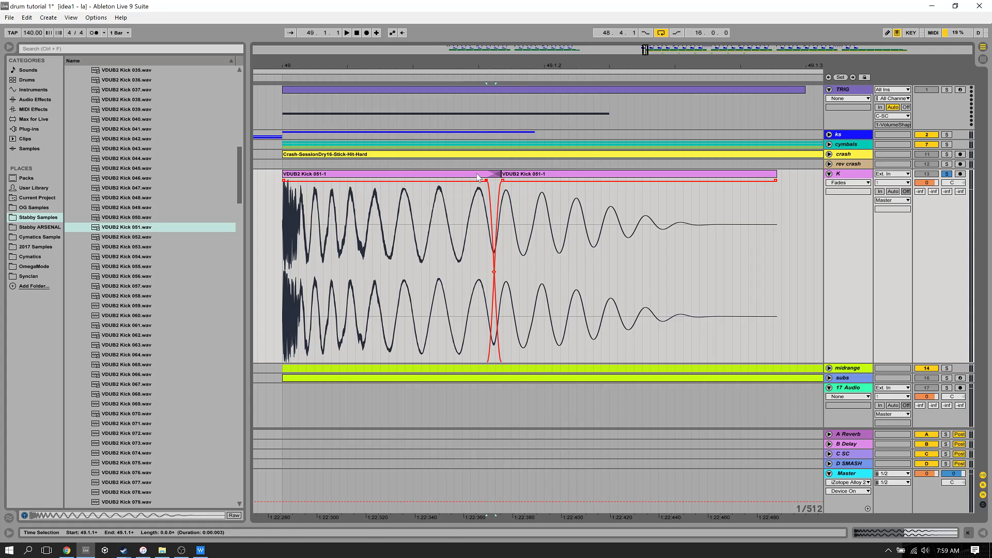
Play the shortened kick to hear the new crossfade.
left_click(482, 176)
key("space")
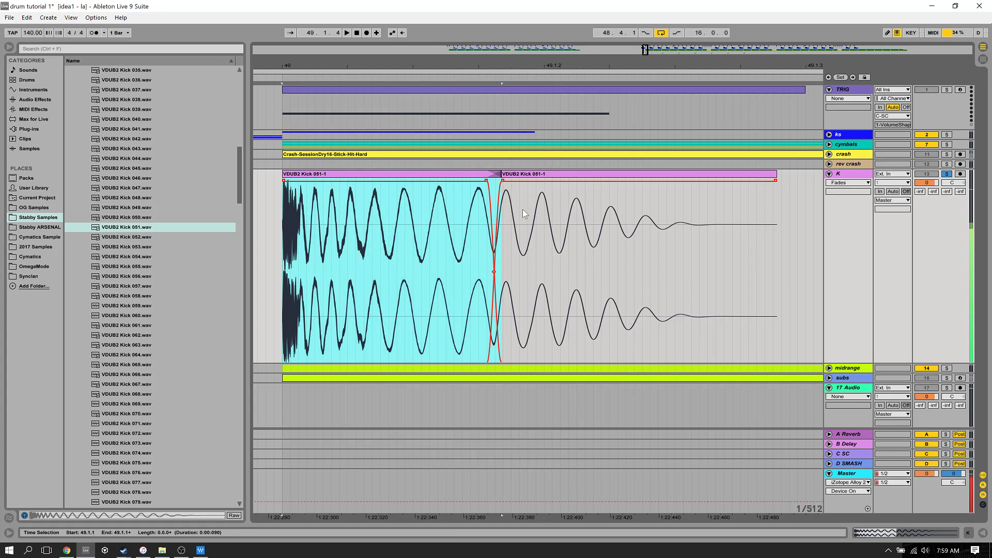
left_click(536, 214)
left_click(463, 210)
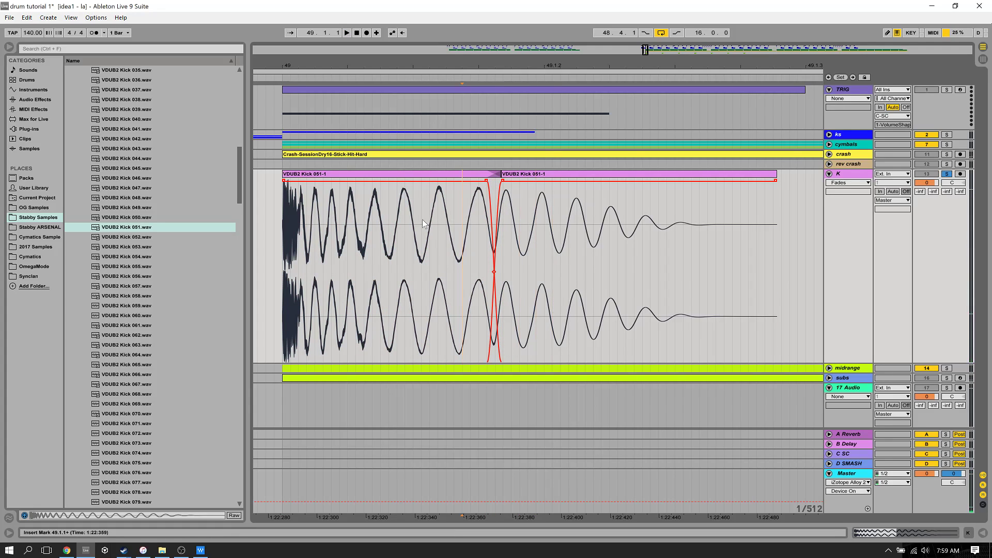
Delete another wave cycle ahead of the crossfade and slide both following slices back to crossfade with the kick's opening.
left_click_drag(422, 220, 476, 219)
left_click(438, 218)
key("Delete")
left_click(434, 174)
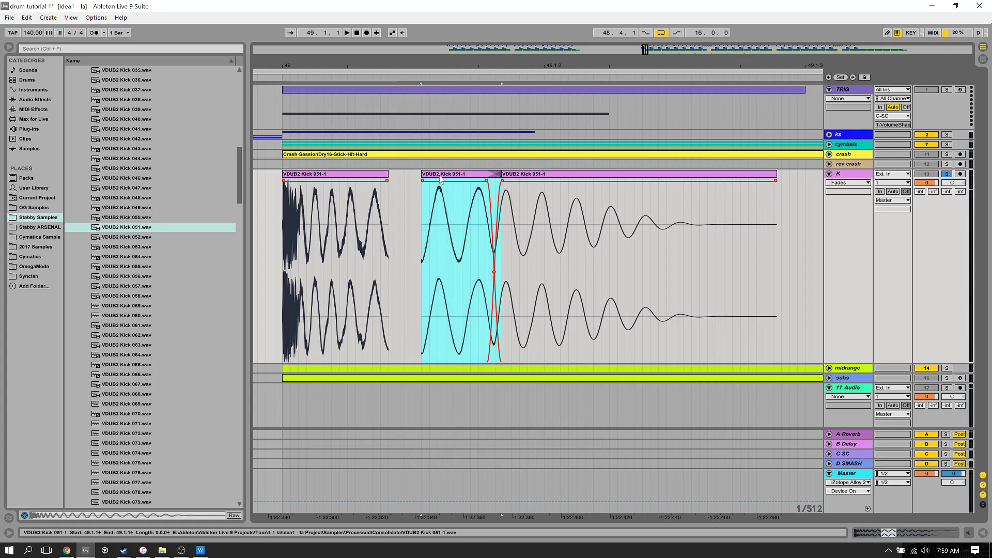
left_click(514, 174, "shift")
left_click_drag(514, 174, 481, 174)
left_click_drag(389, 181, 398, 181)
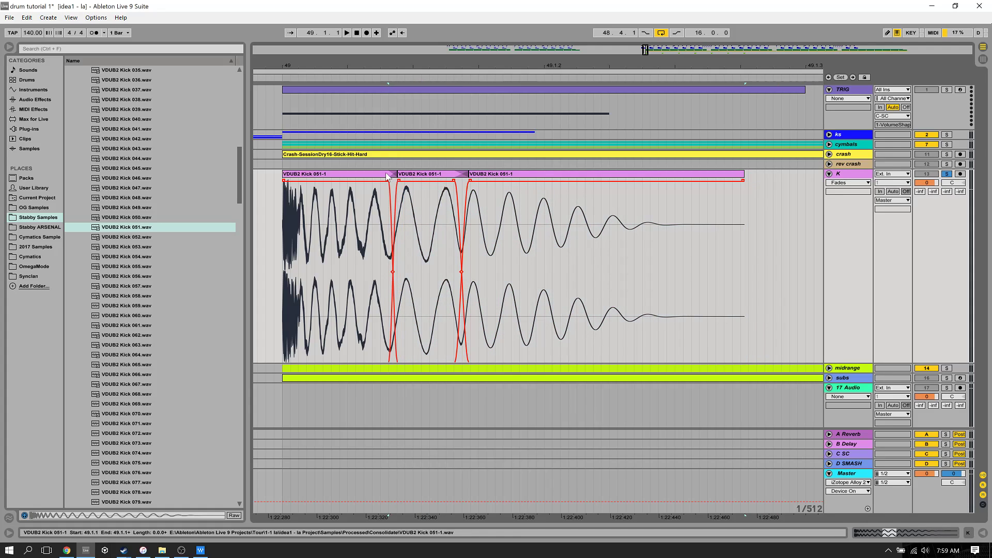
Consolidate the three crossfaded kick slices into one clip.
left_click(386, 176)
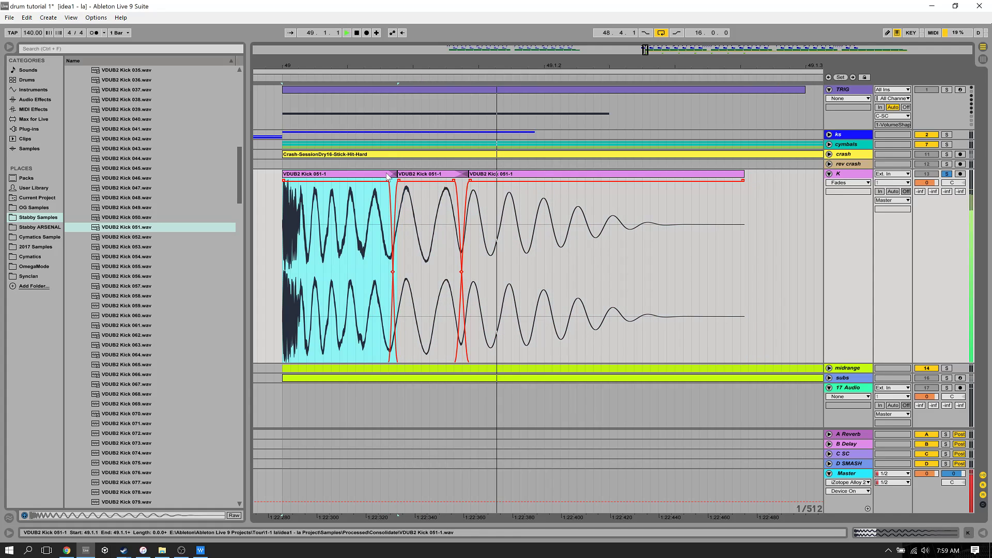
left_click(485, 175, "shift")
key("ctrl+j")
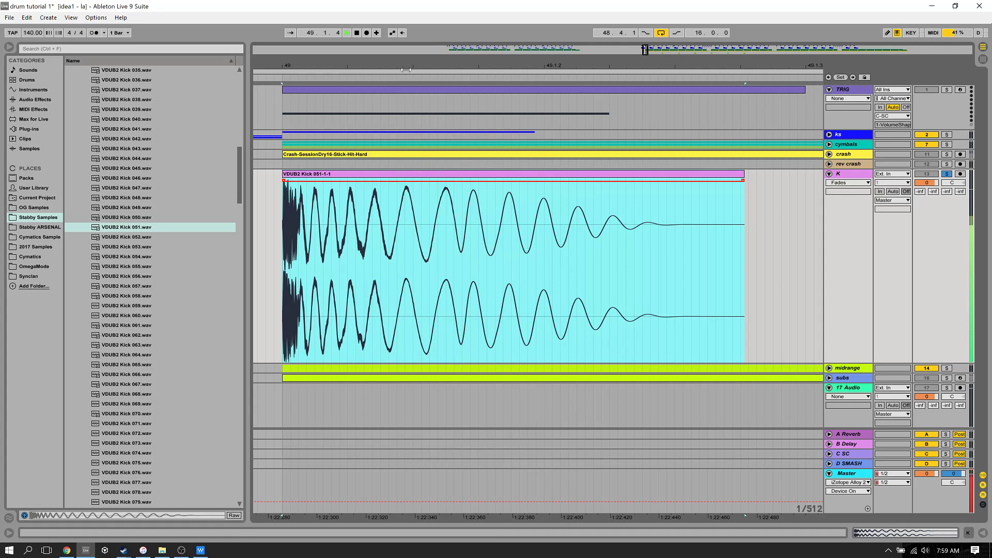
Play the newly consolidated kick repeatedly to judge its length and tone.
scroll(413, 170, "down", 1)
key("space")
key("space")
key("space")
key("space")
key("space")
key("space")
key("space")
Cut a wave cycle shortly after the kick's transient and crossfade the remaining part against it.
left_click_drag(406, 66, 346, 182)
key("space")
left_click(333, 224)
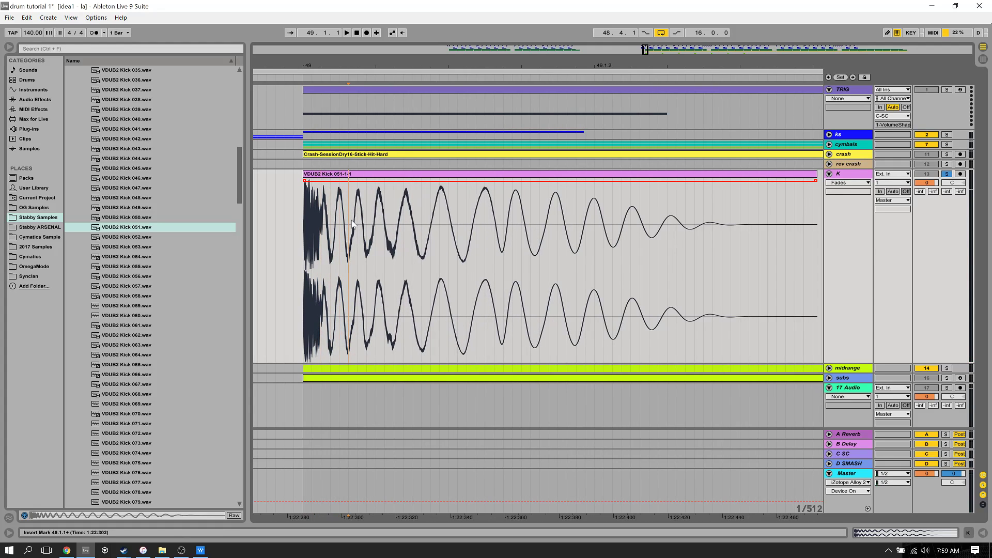
key("Delete")
left_click_drag(415, 174, 357, 181)
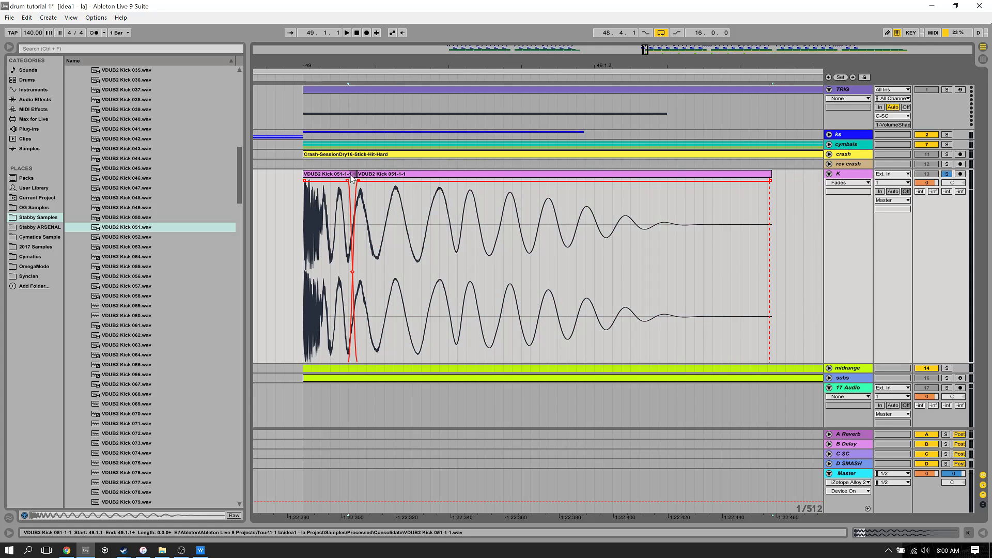
Consolidate the transient and tail slices into one clip and play the result.
left_click(351, 176)
left_click(375, 177, "shift")
key("ctrl+j")
key("space")
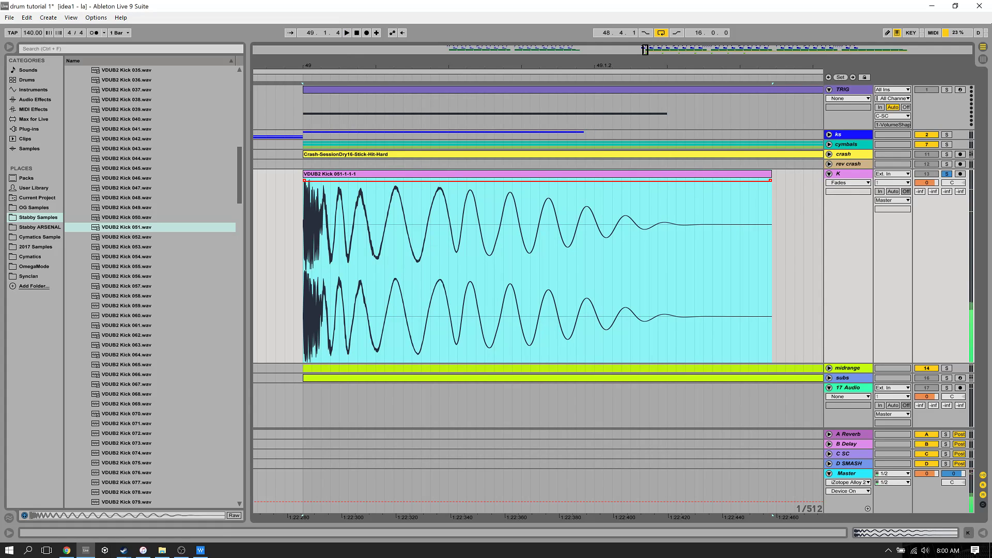
scroll(350, 64, "down", 5)
left_click_drag(350, 66, 349, 145)
key("space")
key("space")
Remove a section of the kick's middle waveform and crossfade the tail onto the preceding cycle.
left_click(396, 224)
left_click(409, 222)
left_click_drag(409, 212, 432, 223)
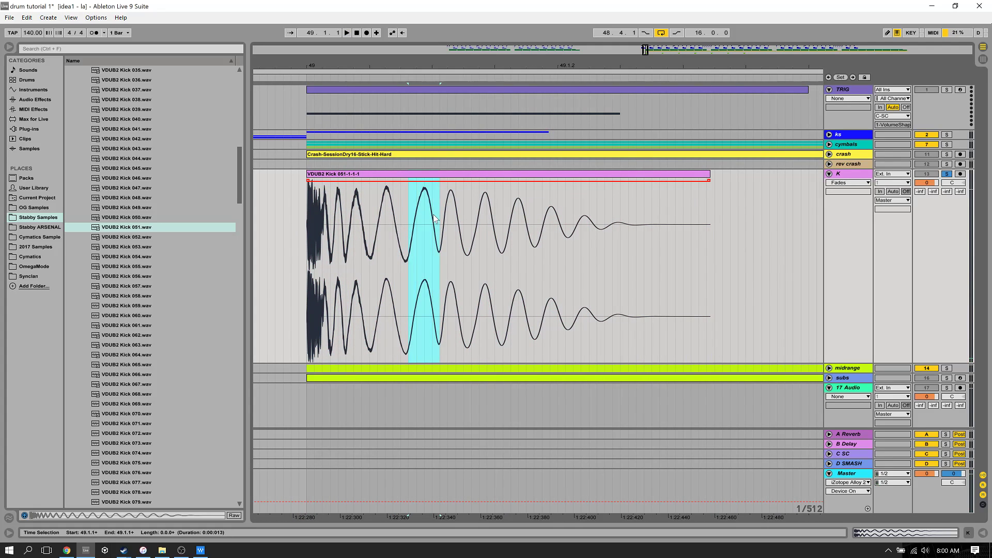
mouse_move(468, 220)
left_mouse_down()
mouse_move(499, 218)
mouse_move(457, 215)
mouse_move(463, 209)
left_mouse_up()
key("Delete")
left_click_drag(470, 174, 427, 178)
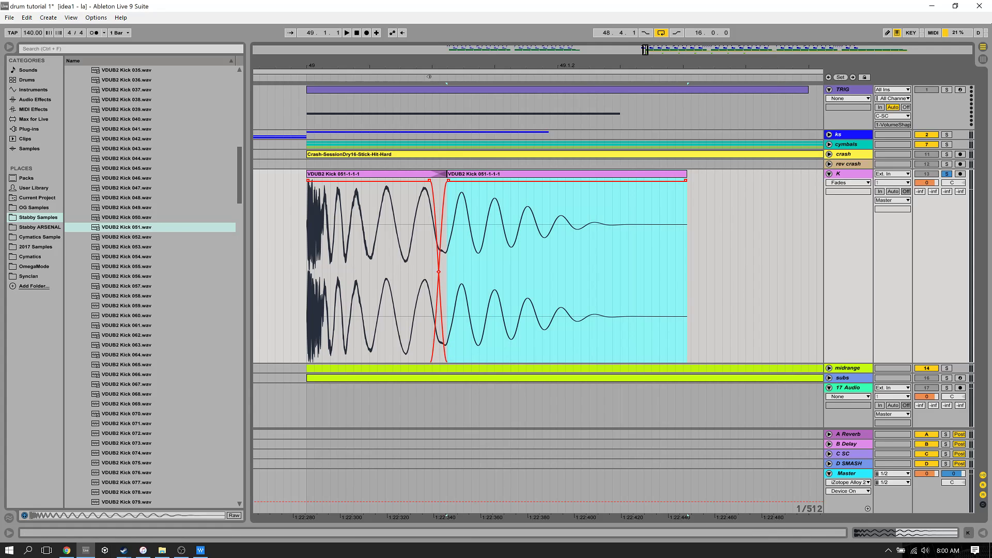
Consolidate the two overlapping kick slices into one clip.
left_click_drag(431, 66, 431, 104)
left_click(450, 175, "shift")
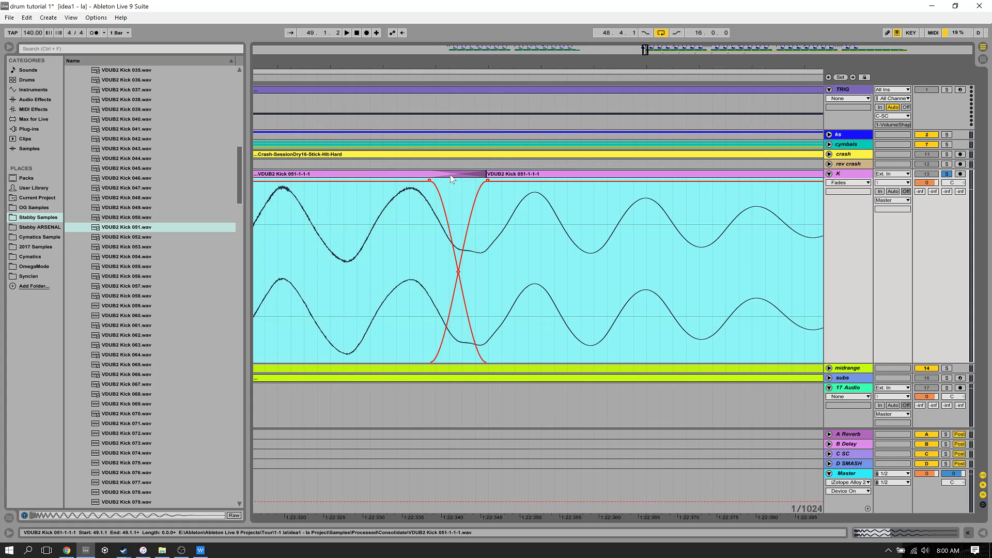
key("ctrl+j")
Cut out the flattened trough at the kick's join and close the gap with a short crossfade.
left_click_drag(472, 214, 460, 214)
key("Delete")
left_click_drag(507, 188, 493, 189)
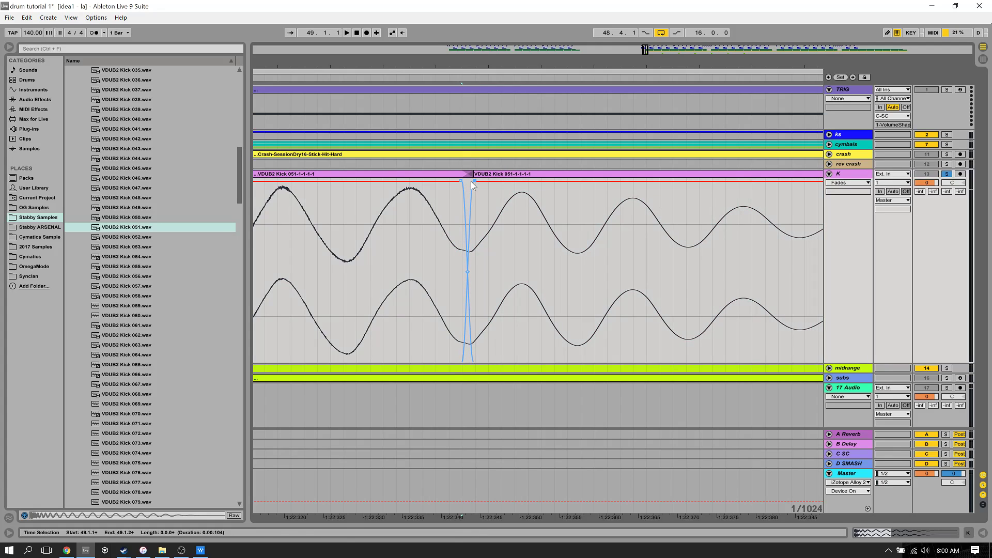
Consolidate the rejoined kick slices into one clip and play it.
left_click(479, 175)
left_click(449, 174, "shift")
key("ctrl+j")
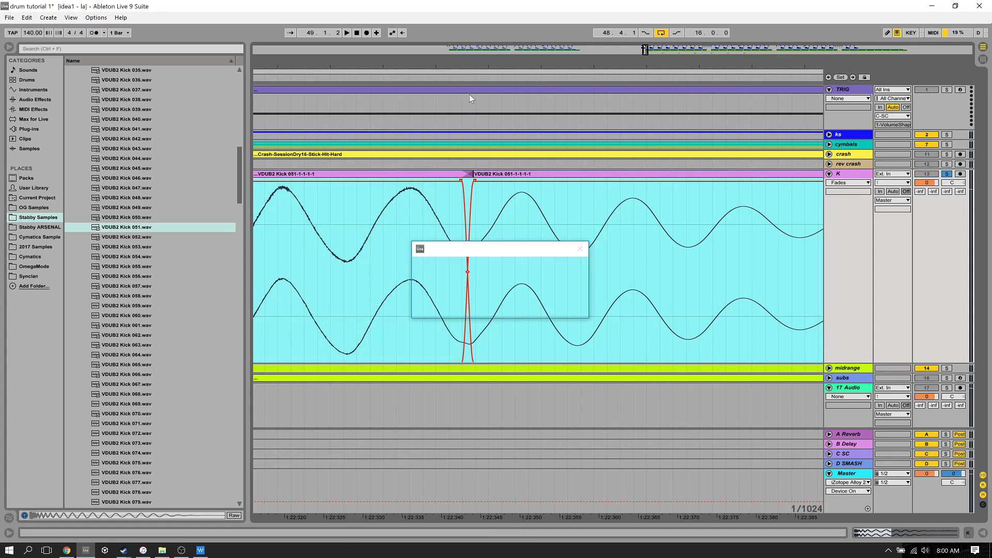
left_click_drag(470, 68, 470, 19)
key("space")
key("space")
key("space")
Add a fade-out to the end of the kick, audition it and consolidate the clip.
mouse_move(516, 181)
left_mouse_down()
mouse_move(444, 181)
mouse_move(501, 219)
left_mouse_up()
key("space")
left_click(418, 184)
key("space")
key("space")
key("space")
key("ctrl+j")
key("space")
key("space")
Trim the silent end off the kick clip, apply a long fade-out starting near its transient, and play it.
left_click(507, 213)
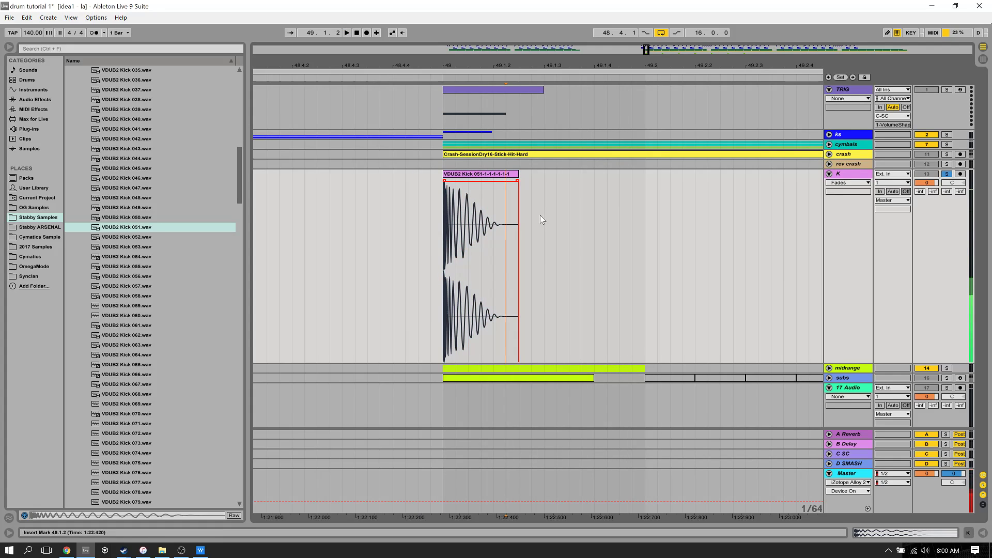
left_click_drag(530, 214, 525, 216)
left_click_drag(501, 183, 456, 180)
left_click(425, 188)
key("space")
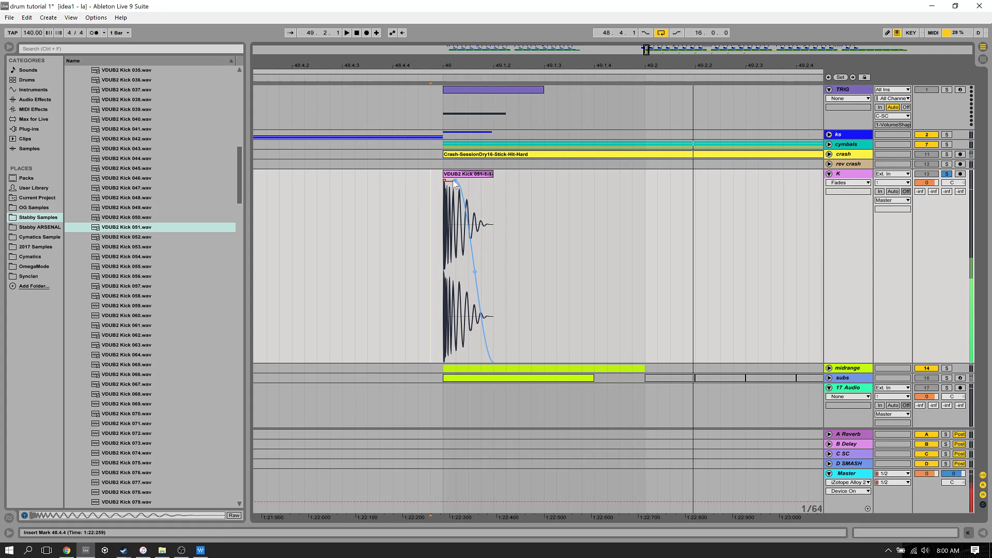
left_click(454, 177)
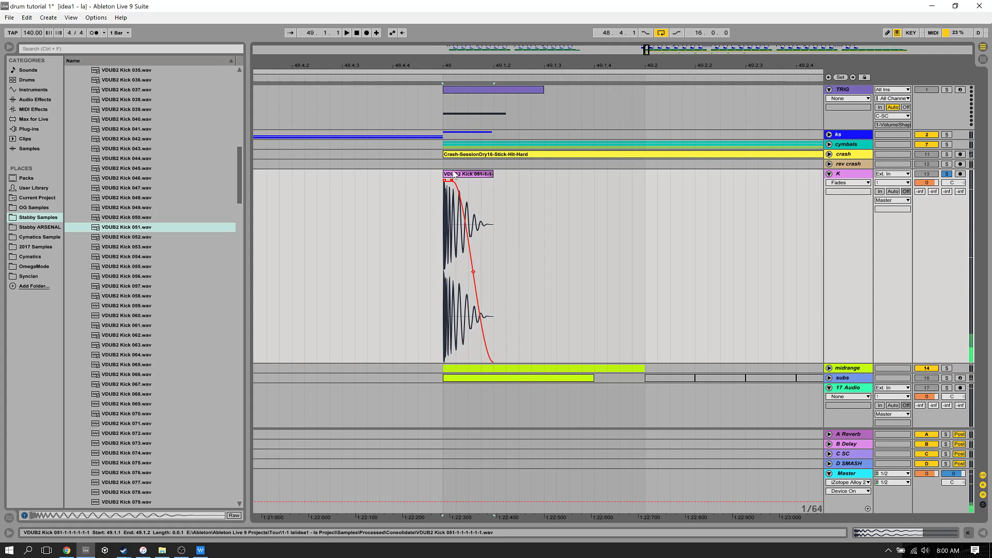
Load EQ Eight followed by Spectrum onto the K track.
left_click(31, 109)
left_click(35, 99)
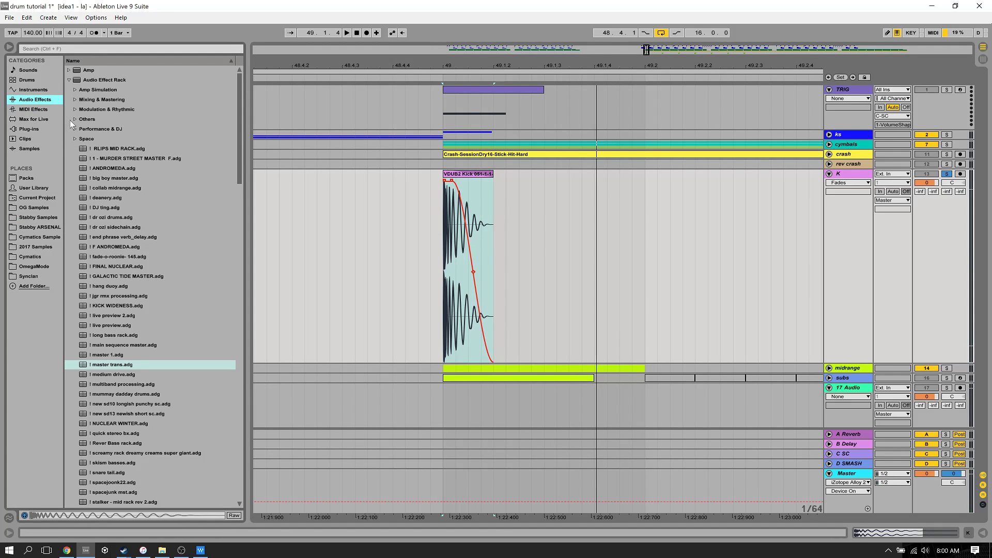
left_click(70, 81)
left_click(96, 167)
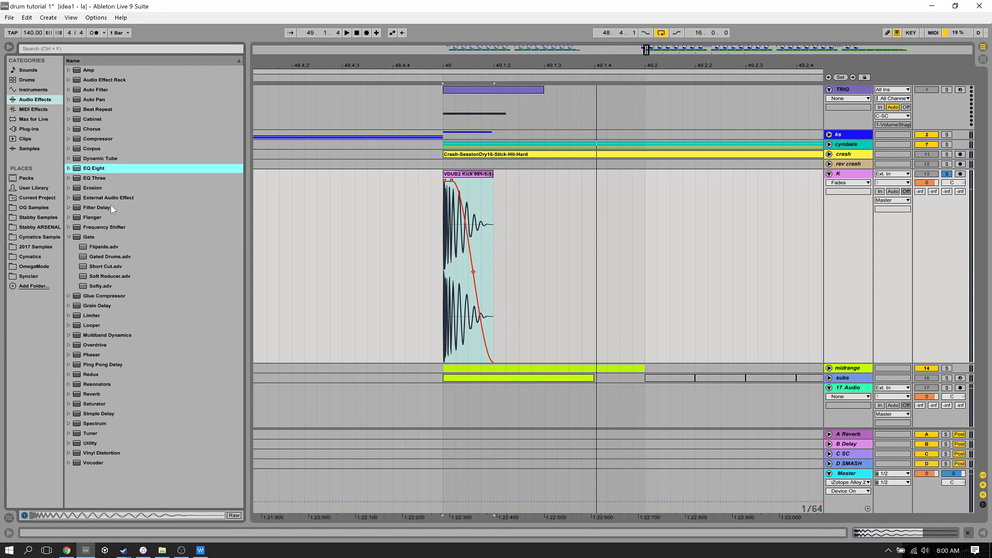
scroll(106, 372, "down", 2)
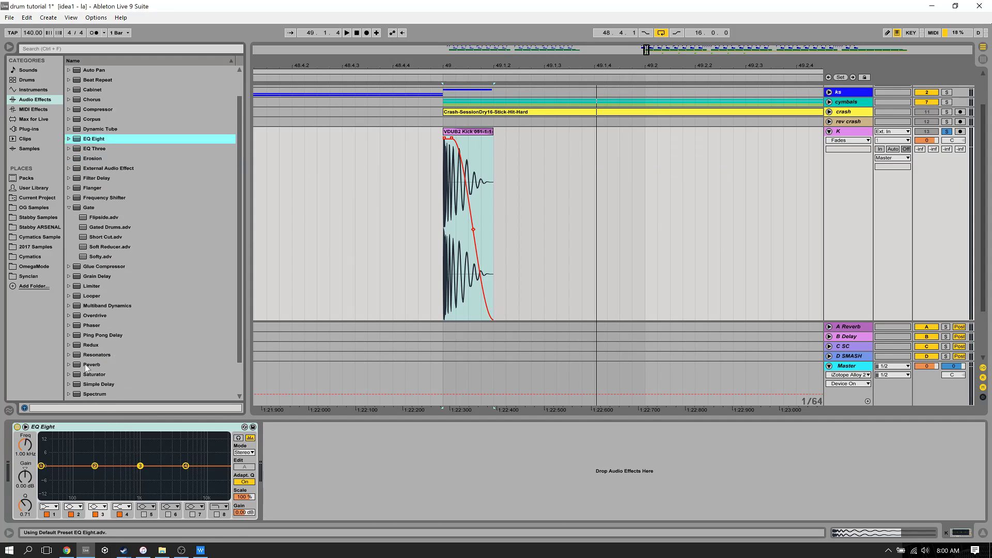
double_click(104, 367)
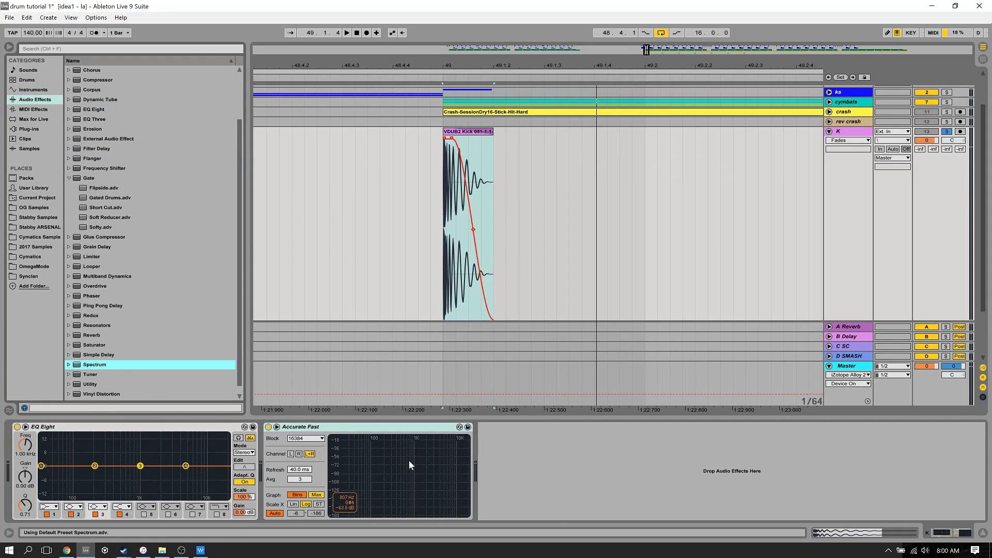
Examine the kick's frequency content in an enlarged Spectrum display during playback.
double_click(408, 461)
key("space")
key("space")
key("space")
key("space")
key("space")
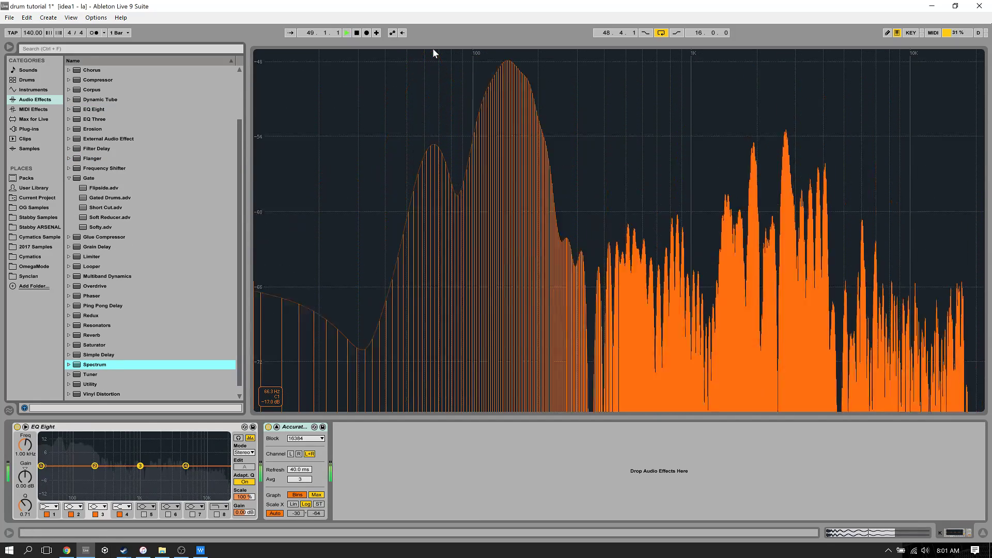
key("space")
double_click(401, 71)
Insert a Frequency Shifter before EQ Eight on the K track and set its coarse frequency to 34 Hz.
scroll(128, 216, "up", 2)
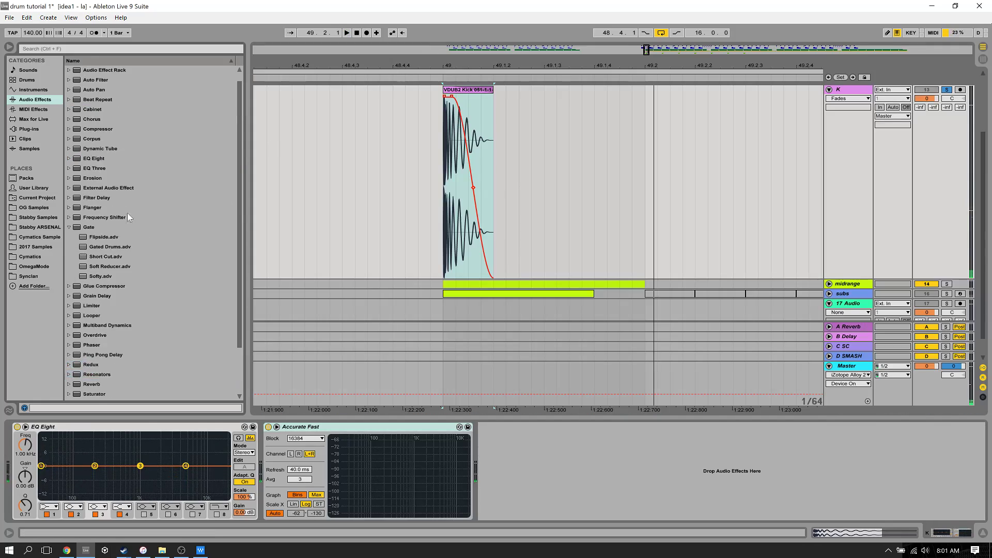
left_click_drag(104, 217, 124, 465)
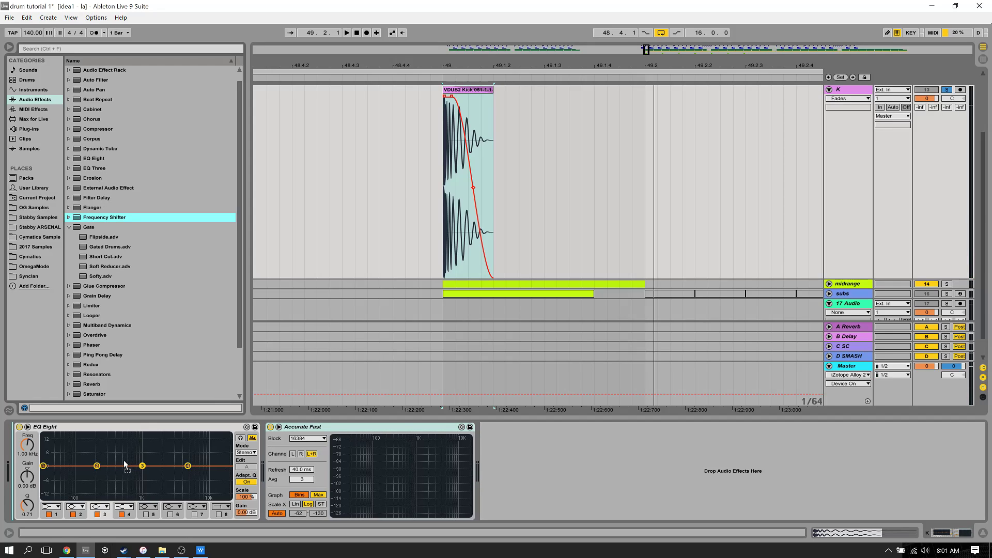
left_click_drag(3, 461, 7, 460)
type("63")
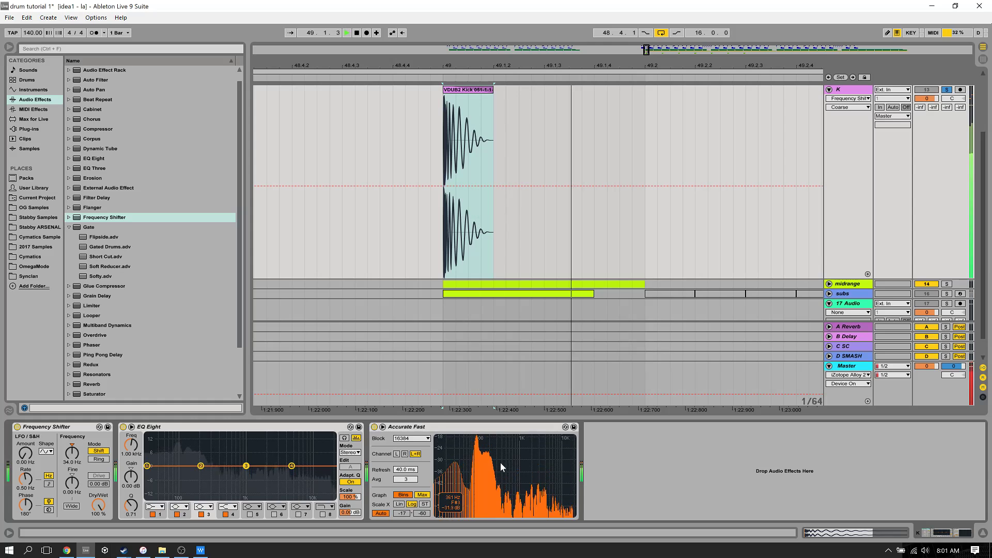
Enlarge the Spectrum display, try a Frequency Shifter coarse frequency of -12 Hz, and settle on -24 Hz while playing the kick.
left_click(500, 463)
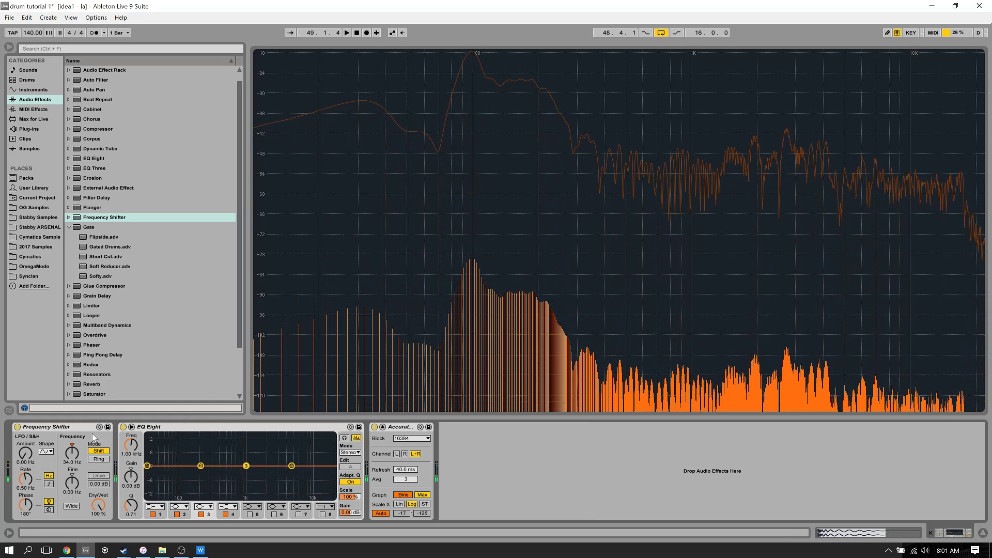
left_click(76, 461)
type("-12")
key("Return")
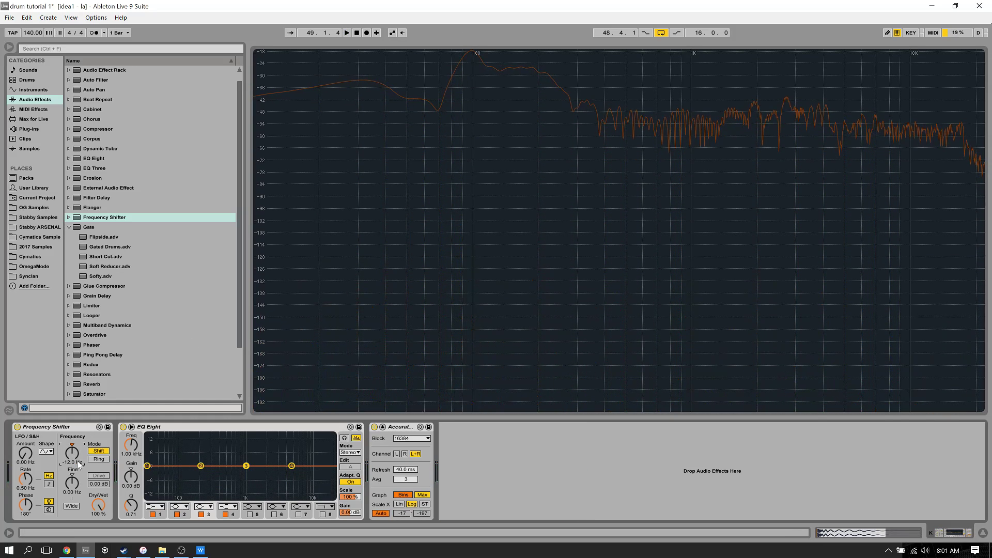
key("space")
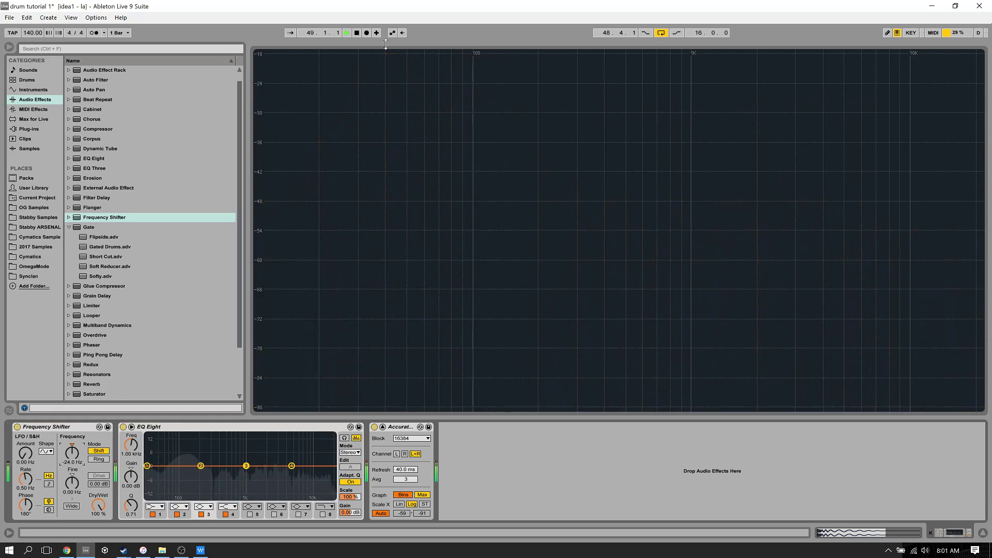
key("space")
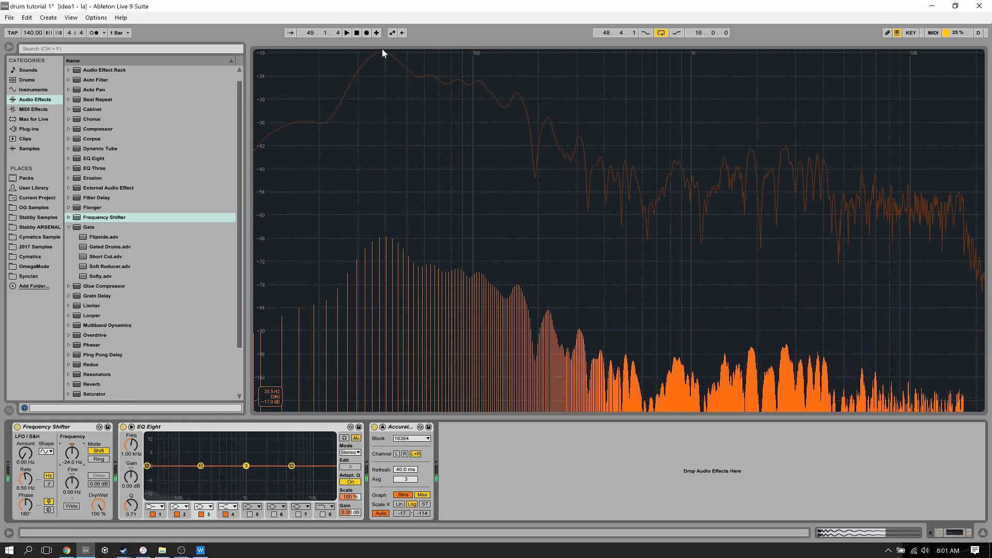
Replay the shifted kick to examine its low-frequency peak in the enlarged Spectrum display, and return to the arrangement.
key("space")
key("space")
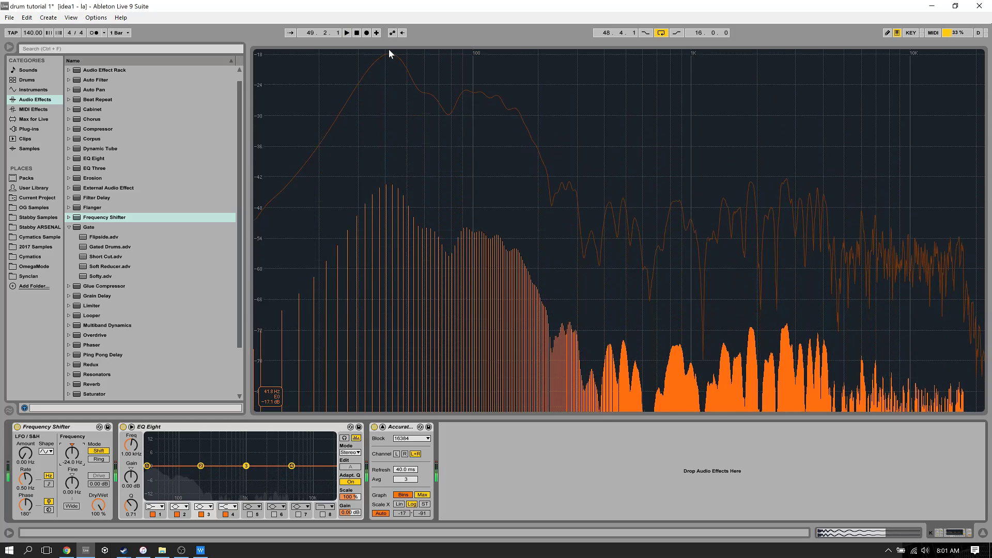
key("space")
key("space")
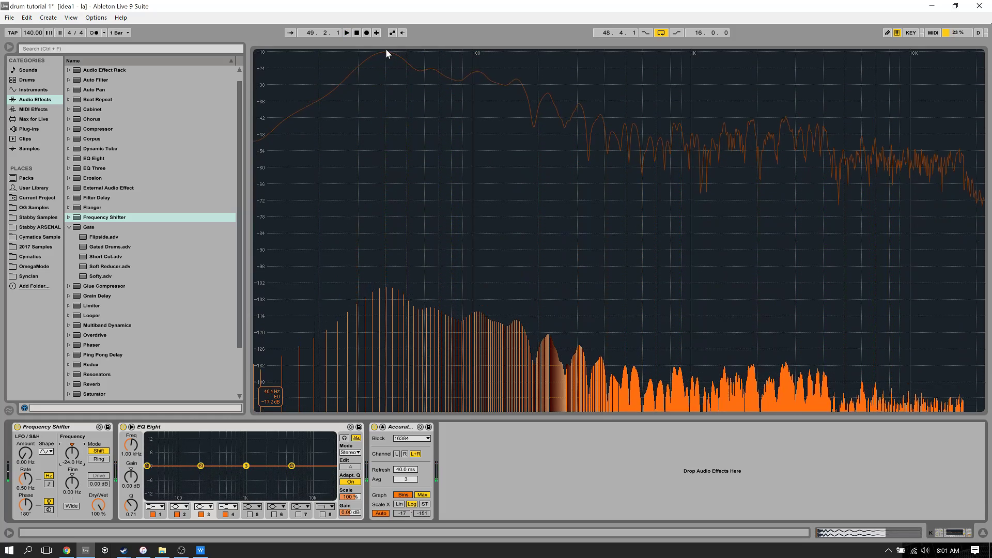
key("space")
key("space")
double_click(363, 119)
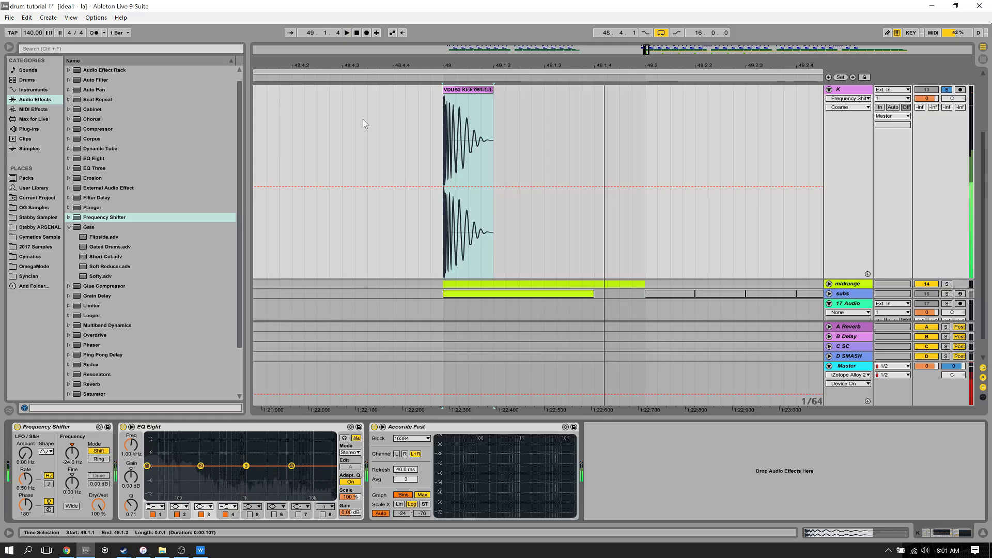
key("space")
key("space")
left_click_drag(344, 62, 343, 20)
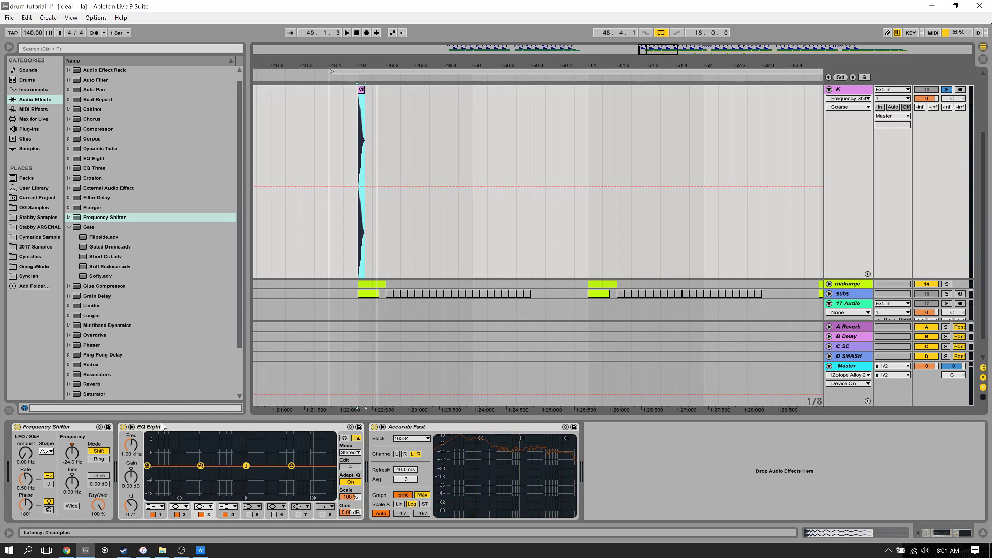
Set EQ Eight's band 1 to a low cut at 30 Hz and enable band 8 as a high cut at 18 kHz.
left_click(155, 509)
left_click(153, 447)
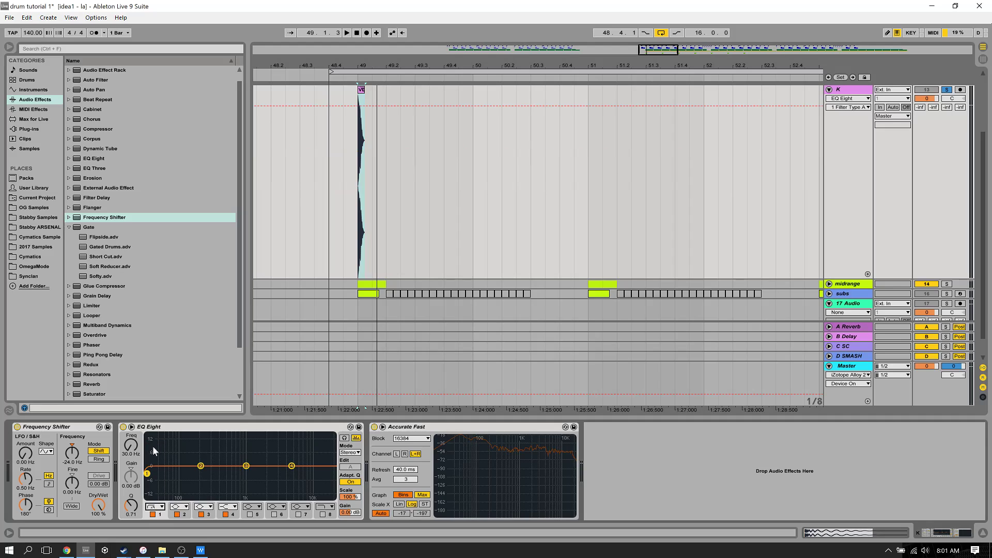
left_click(321, 514)
left_click(326, 507)
left_click(315, 499)
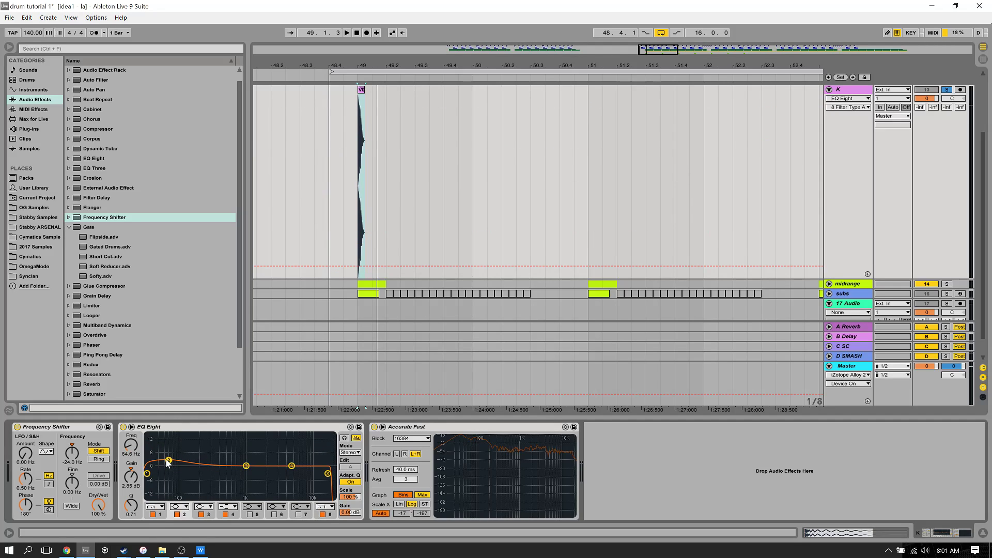
Enlarge the EQ Eight display and boost band 2 by 4.05 dB at 42 Hz with a Q of 1.58.
left_click(132, 426)
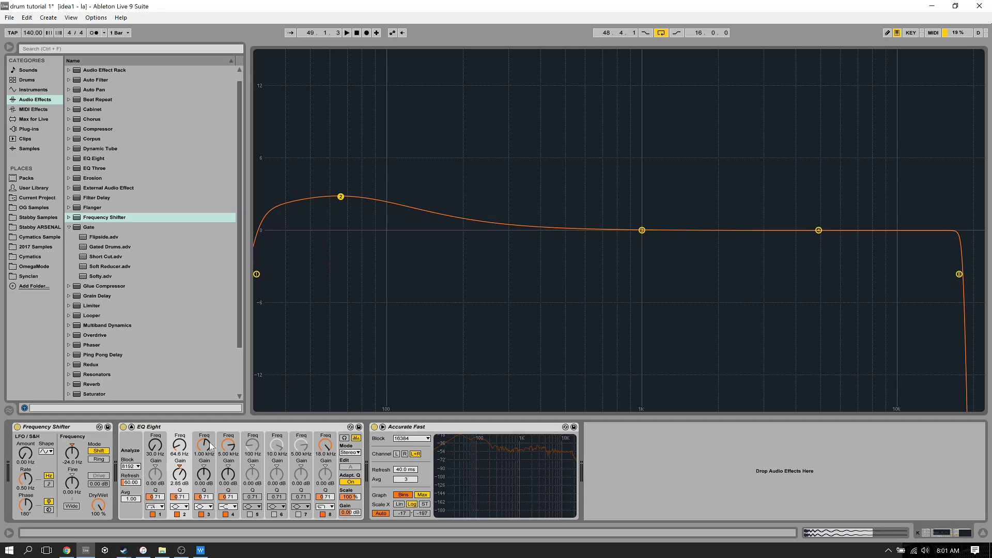
left_click_drag(341, 197, 300, 274)
mouse_move(302, 196)
left_mouse_down()
mouse_move(312, 197)
mouse_move(294, 196)
left_mouse_up()
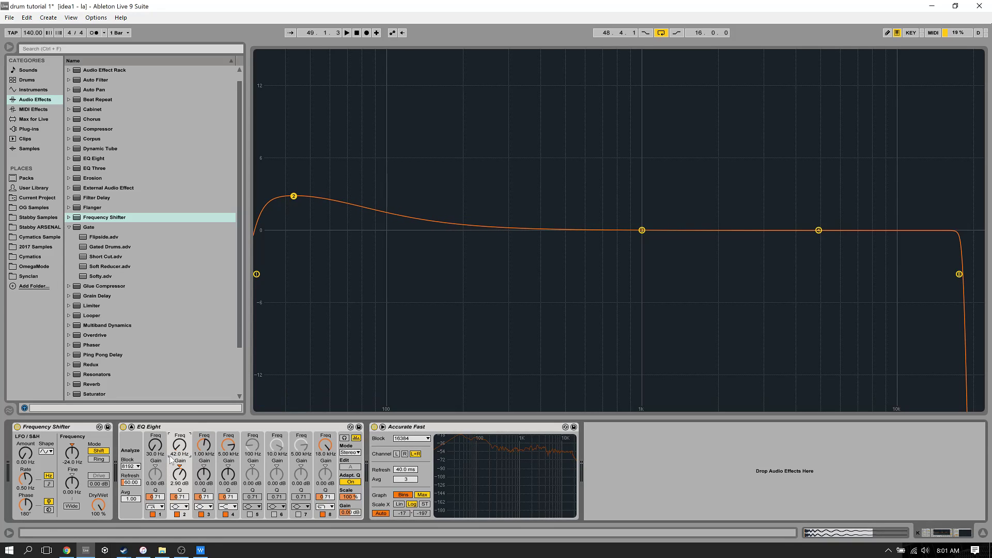
mouse_move(177, 475)
left_mouse_down()
mouse_move(177, 464)
mouse_move(179, 482)
left_mouse_up()
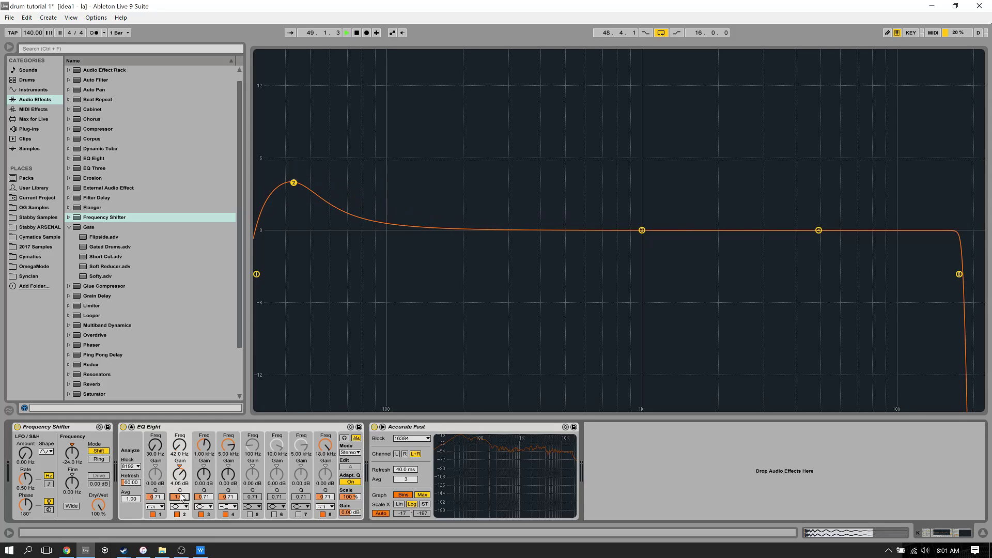
key("space")
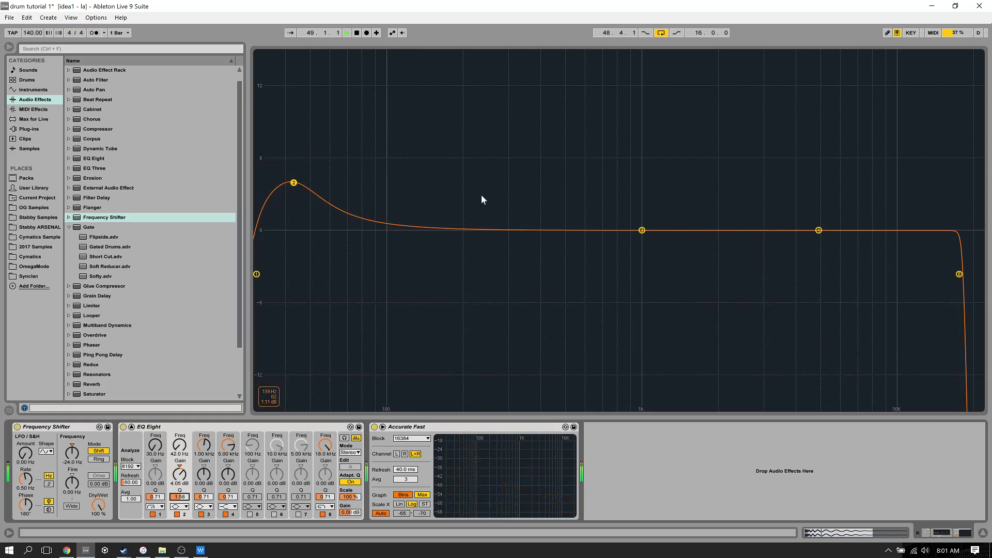
Cut EQ Eight's band 3 by 7.42 dB at about 206 Hz with a Q of 0.79 while auditioning the kick.
left_click_drag(641, 230, 468, 319)
key("space")
key("space")
key("space")
key("space")
key("Tab")
key("space")
key("space")
left_click_drag(128, 515, 128, 513)
key("space")
key("space")
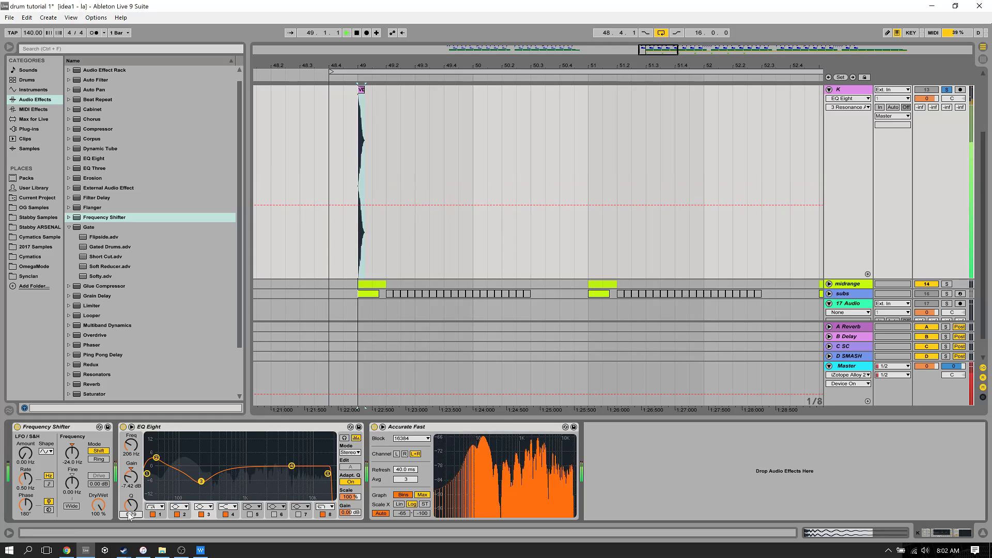
Replay the kick several times to judge the low-mid cut by ear and on the spectrum.
key("space")
key("space")
key("space")
key("space")
key("space")
key("space")
key("space")
key("space")
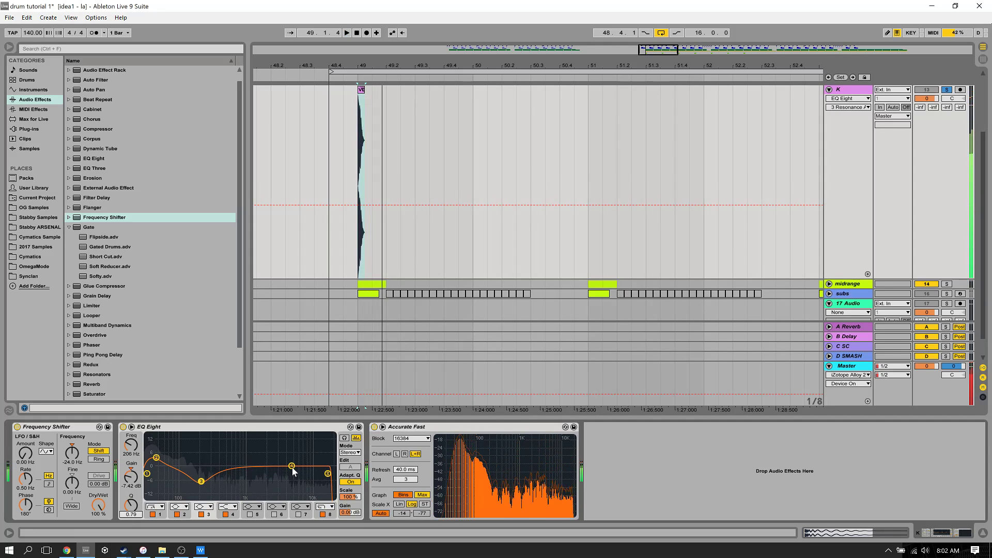
Boost EQ Eight's band 4 by 4.34 dB, change it to a bell filter, and narrow its Q to 1.72.
left_click_drag(293, 467, 263, 460)
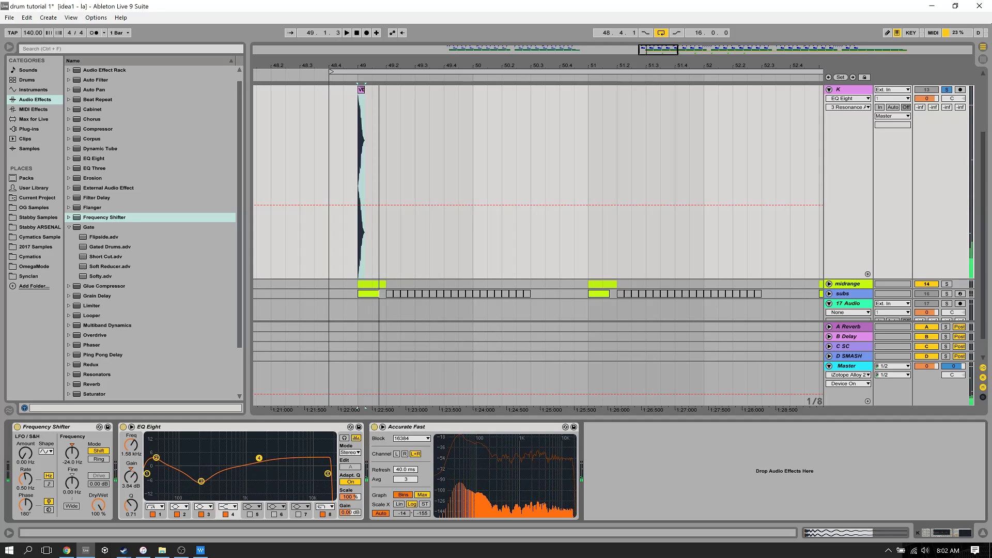
left_click(229, 508)
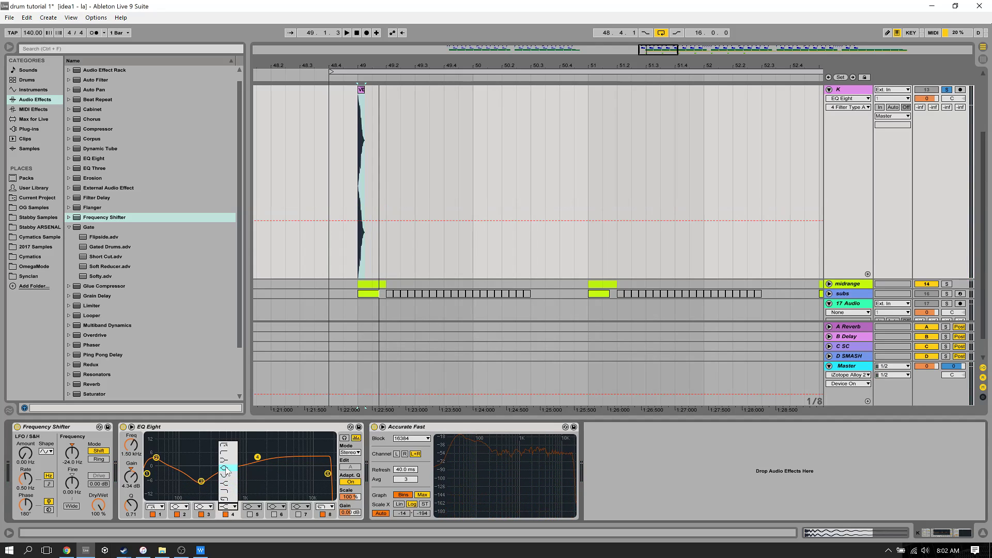
left_click(225, 468)
key("space")
left_click_drag(131, 505, 131, 497)
key("space")
key("space")
key("space")
Fine-tune EQ Eight's band 4 to 1.60 kHz with a Q of 1.52 while replaying the kick.
left_click(130, 445)
left_click_drag(131, 446, 131, 444)
key("space")
key("space")
key("space")
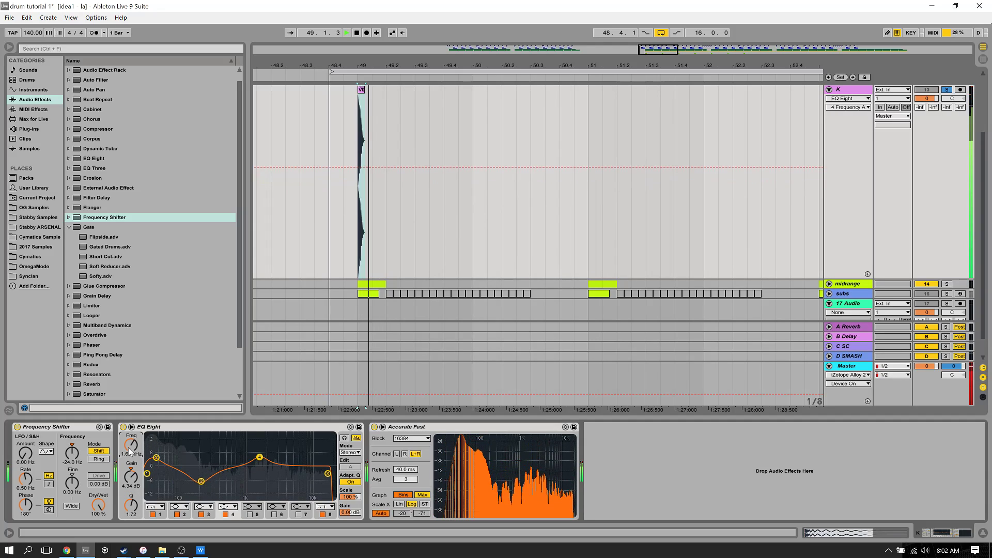
key("space")
mouse_move(131, 506)
left_mouse_down()
mouse_move(131, 497)
mouse_move(131, 517)
left_mouse_up()
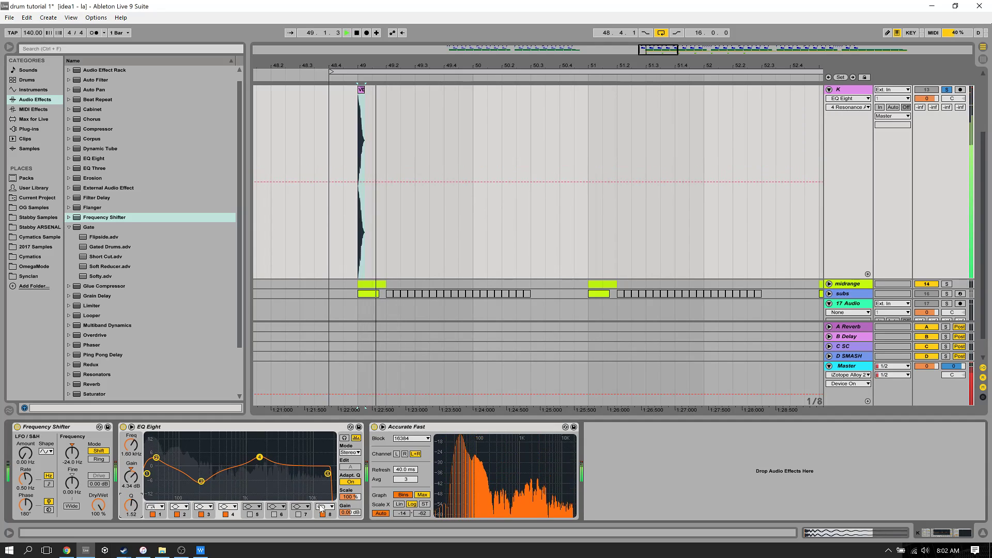
Fold EQ Eight, load the CamelCrusher plug-in onto the K track, and remove the unneeded CamelPhat device.
double_click(310, 430)
scroll(680, 115, "up", 3)
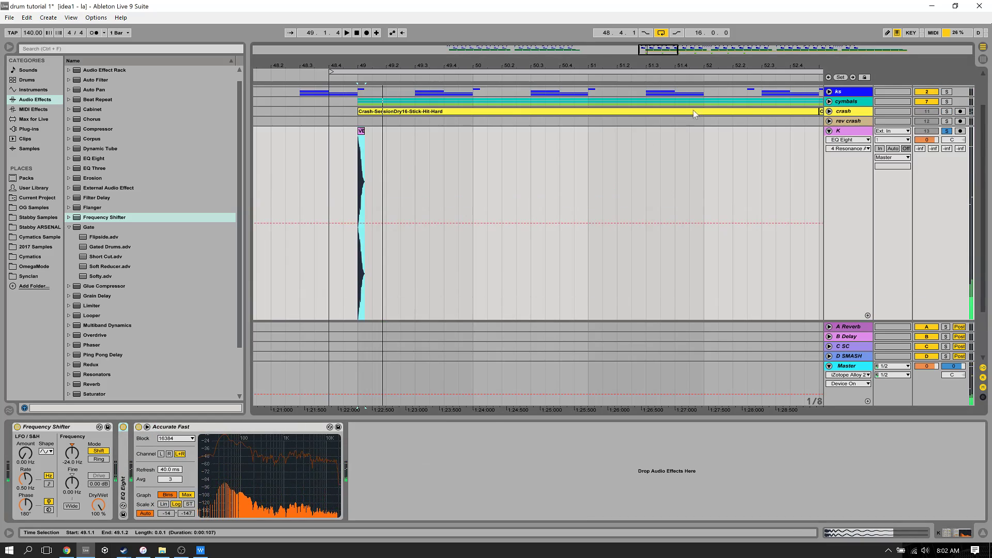
left_click(34, 129)
scroll(75, 337, "down", 10)
double_click(104, 395)
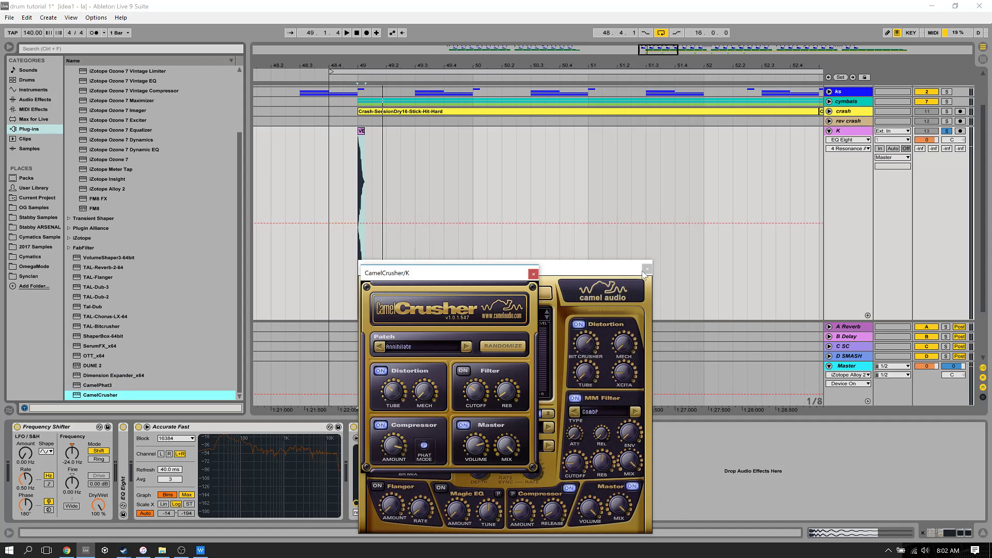
left_click_drag(408, 273, 530, 230)
left_click(379, 428)
key("Delete")
Choose CamelCrusher's British Clean patch, turn its filter off, adjust the compressor amount, and play the kick.
left_click(592, 302)
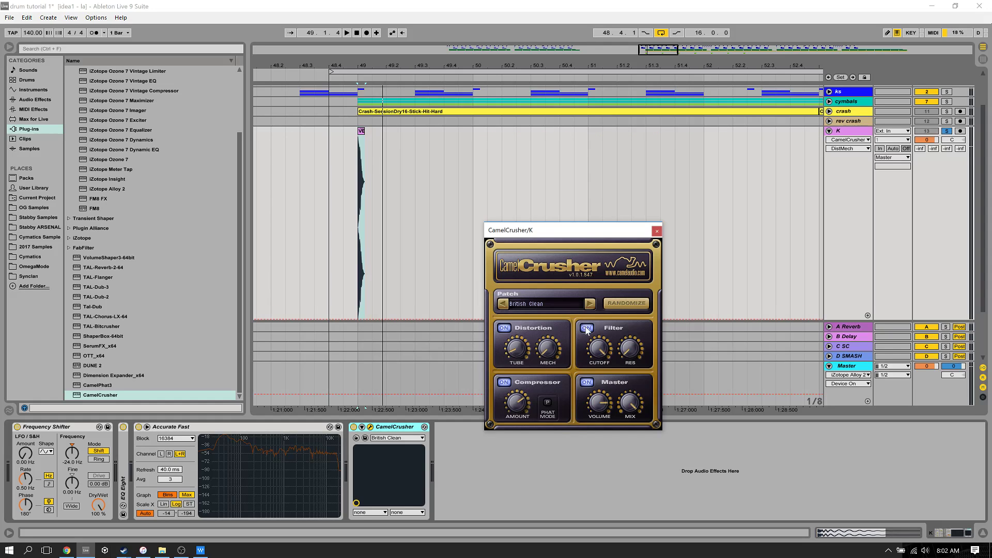
key("space")
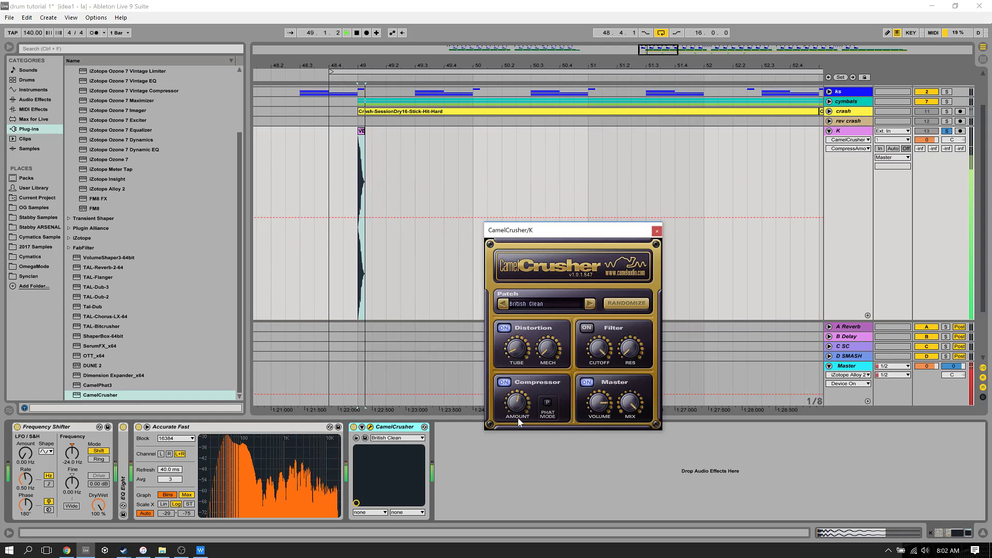
left_click(657, 231)
key("space")
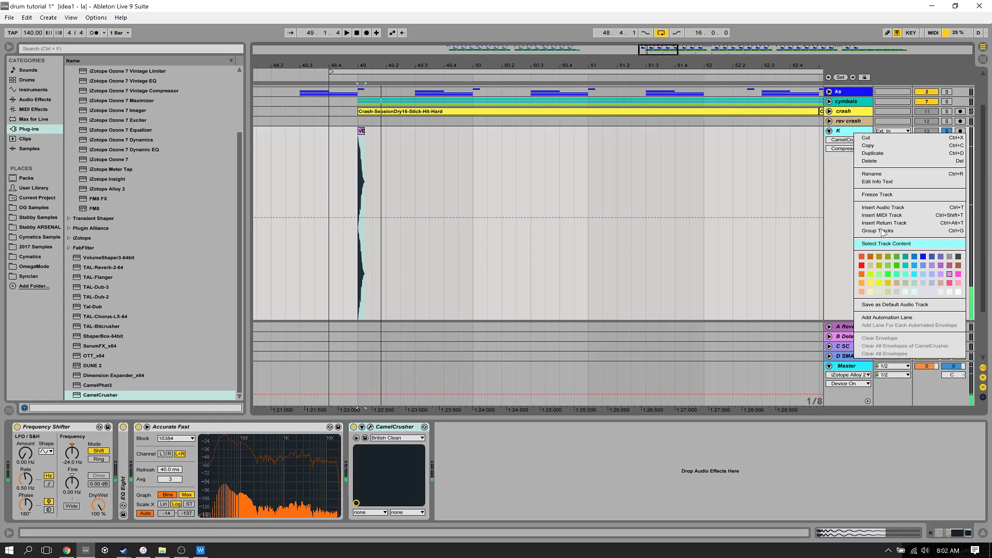
Freeze the K track and flatten it to audio.
left_click(871, 195)
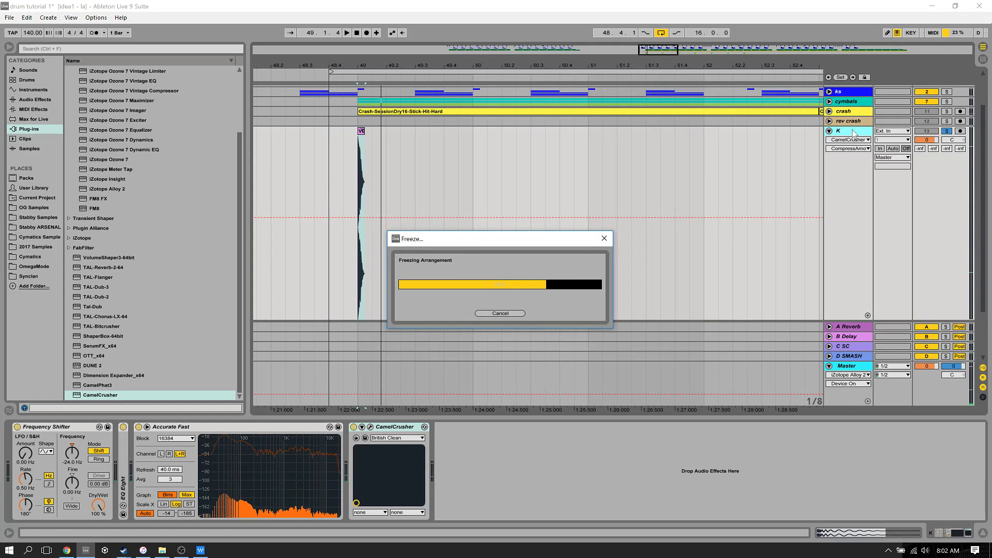
right_click(853, 134)
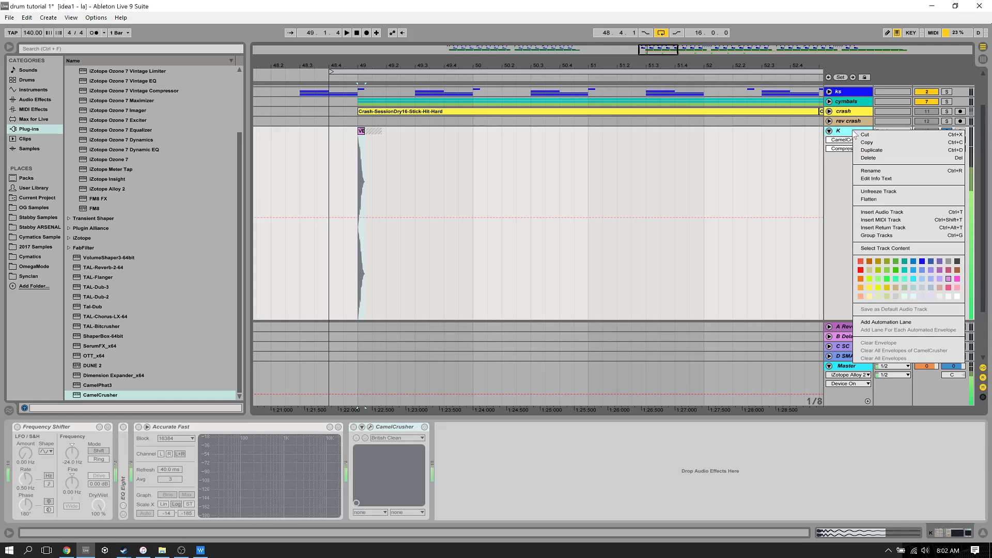
left_click(873, 200)
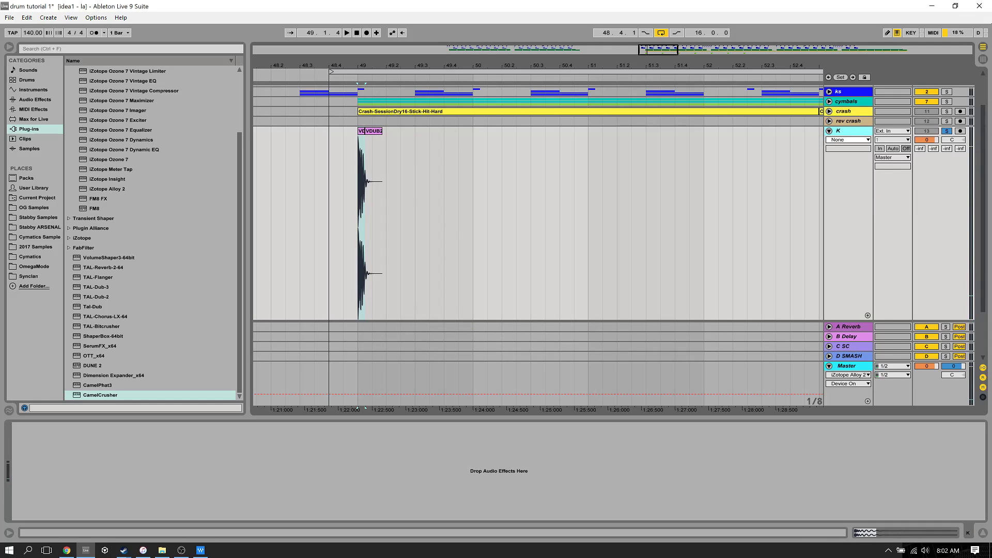
Extend the flattened kick clip over its separate freeze tail and delete the excess at the end.
left_click_drag(357, 67, 315, 144)
left_click(339, 131)
left_click_drag(322, 67, 345, 153)
left_click(324, 153)
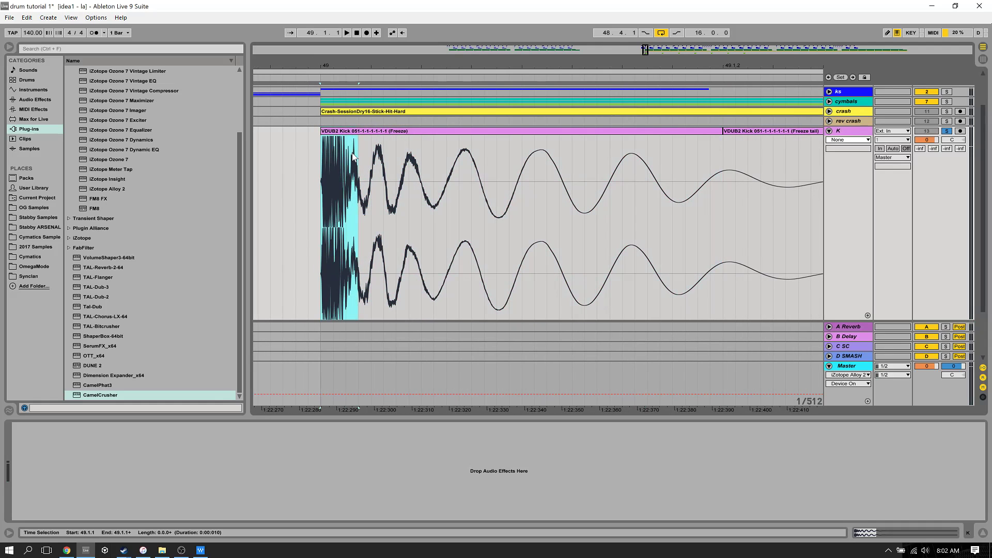
left_click_drag(336, 64, 352, 44)
left_click(345, 155)
left_click(450, 161)
left_click_drag(474, 129, 820, 132)
left_click_drag(575, 158, 841, 159)
key("Delete")
Split the flattened kick clip just after its noisy attack, about 13 ms from the start.
left_click_drag(364, 161, 371, 160)
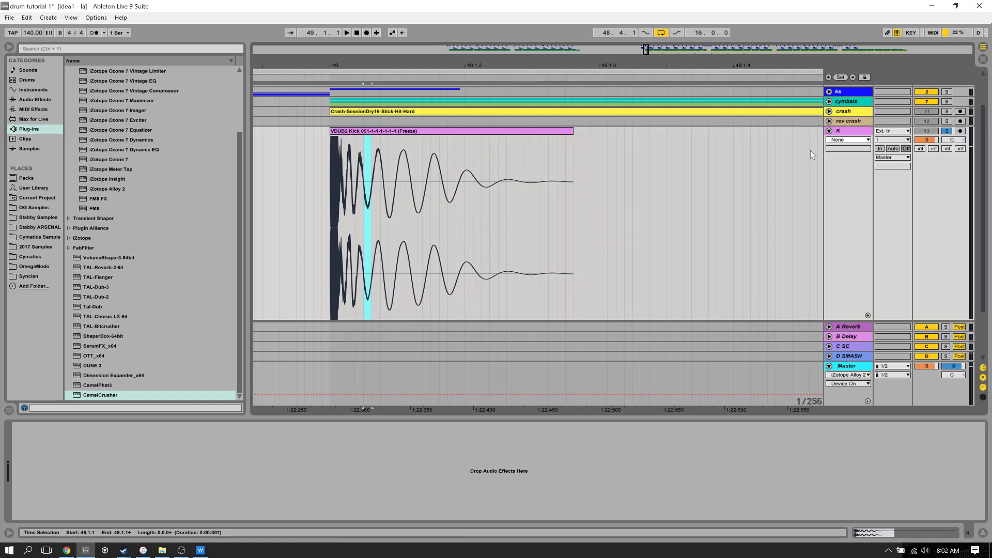
left_click(838, 144)
left_click(842, 157)
left_click(349, 161)
left_click_drag(347, 68, 342, 152)
key("ctrl+e")
Set the gain of the kick's body slice to 3 dB and play the result.
double_click(370, 138)
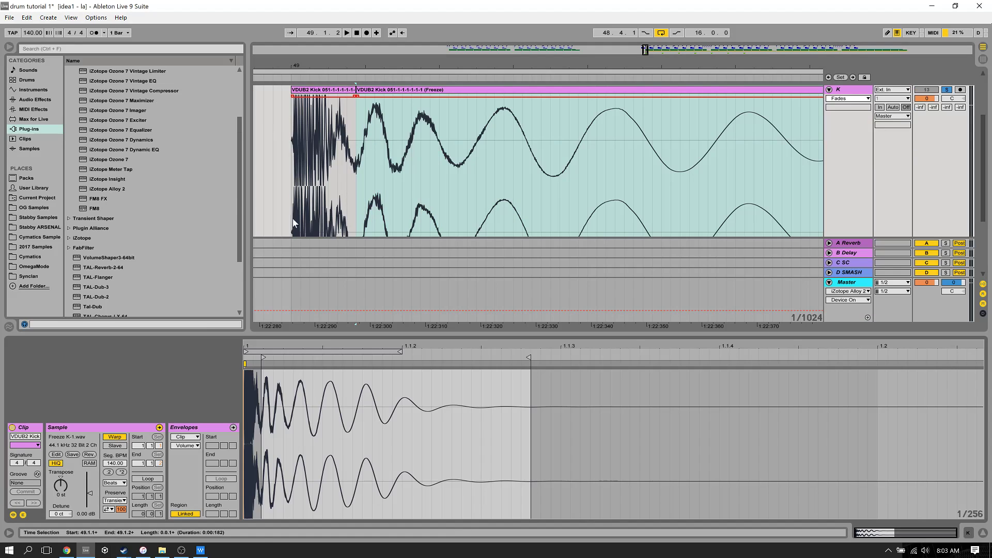
type("3")
key("Return")
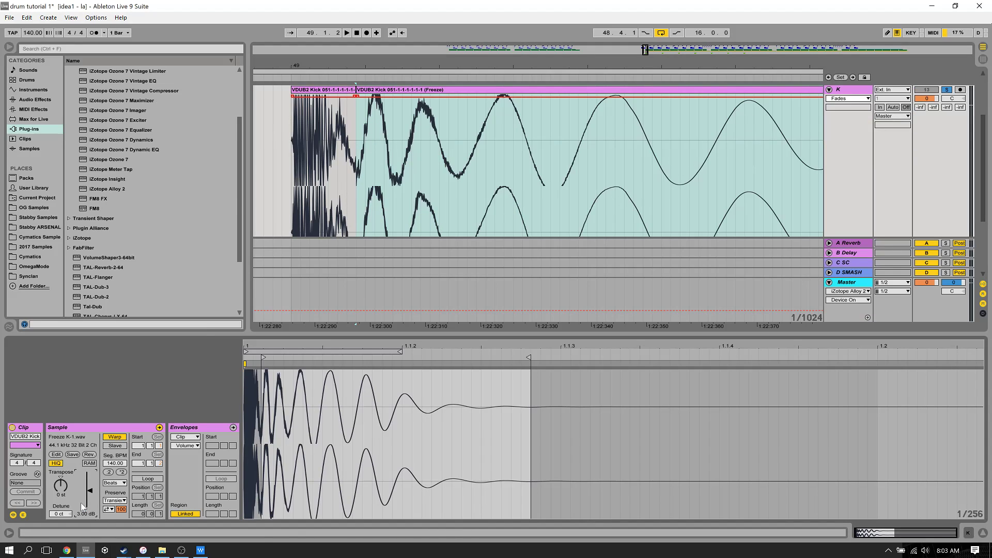
left_click_drag(355, 97, 353, 13)
key("space")
key("space")
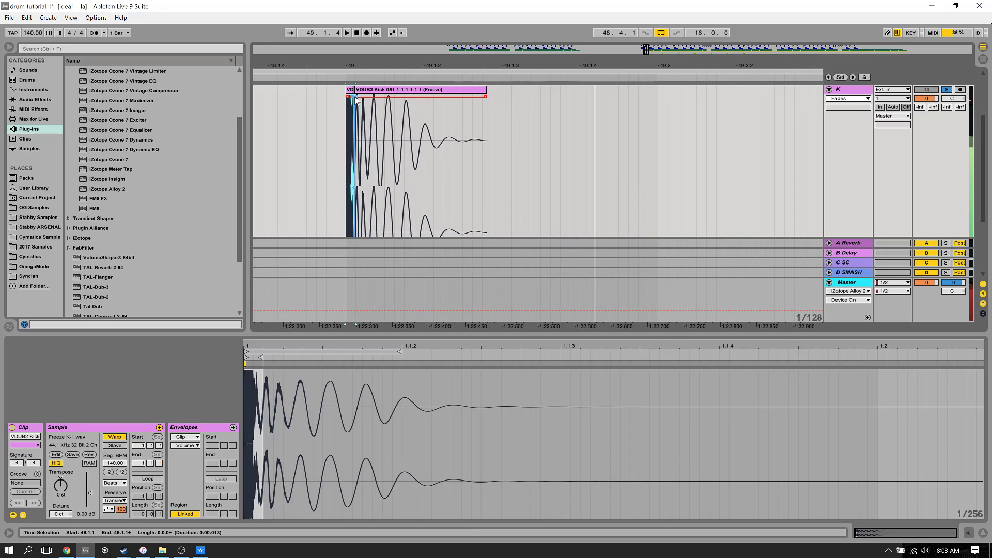
Crossfade and consolidate the two kick slices into one clip, and play it.
left_click(371, 94, "shift")
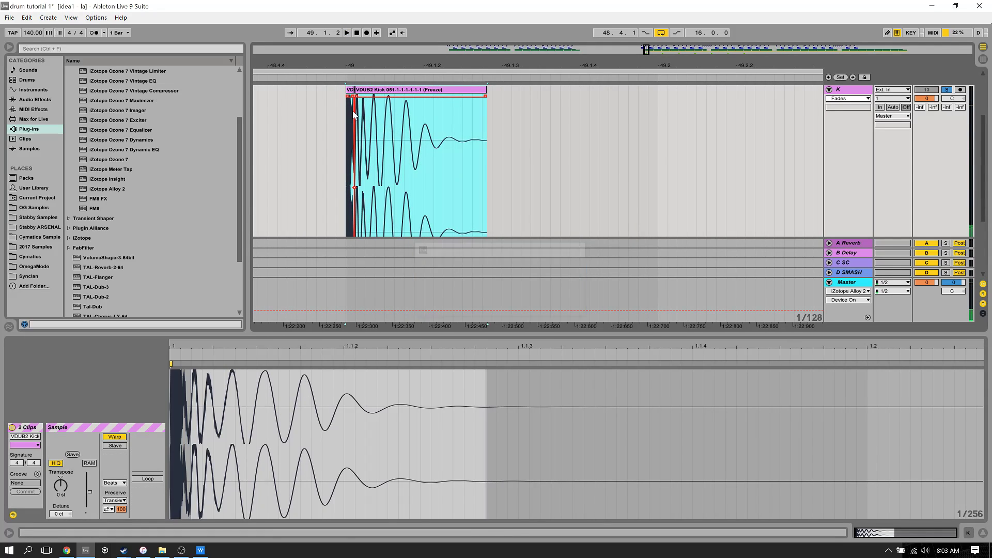
left_click(315, 122)
key("space")
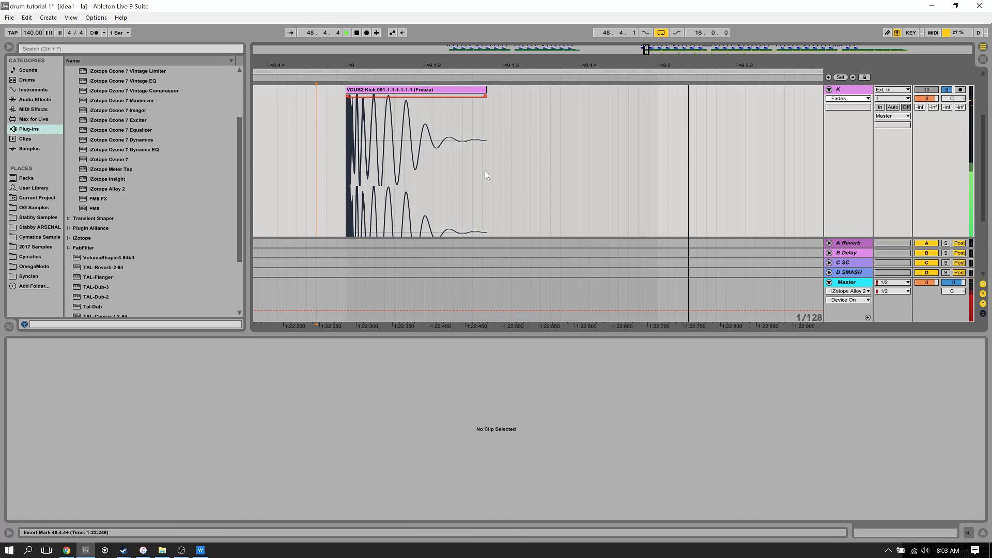
Undo the consolidation of the two kick slices and play the crossfaded pair.
scroll(485, 173, "down", 2)
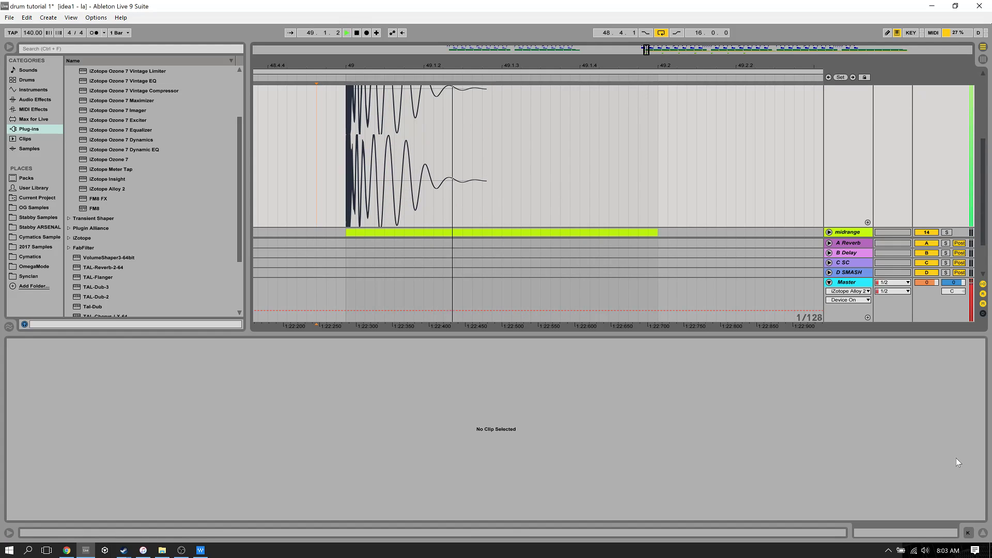
key("ctrl+alt+l")
key("space")
key("ctrl+z")
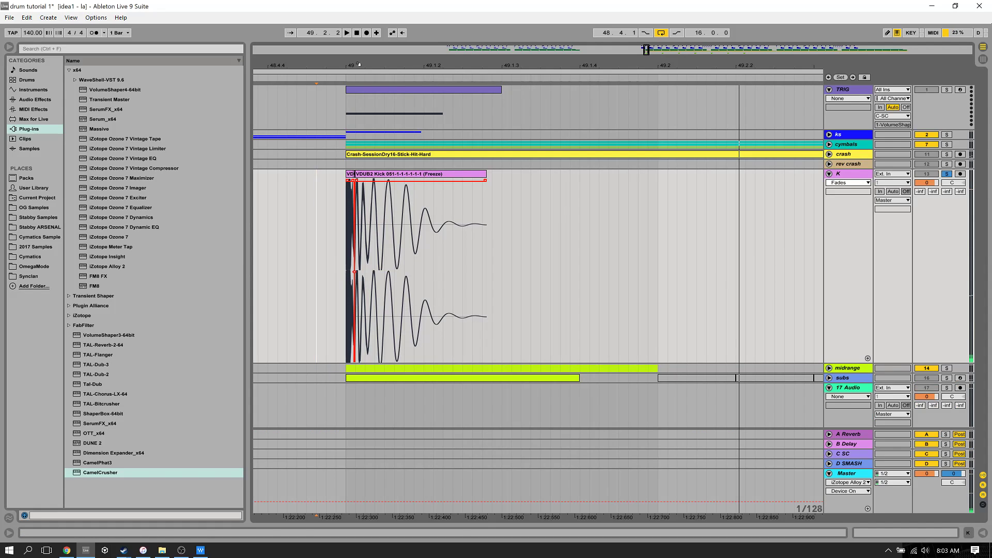
key("space")
left_click(355, 72)
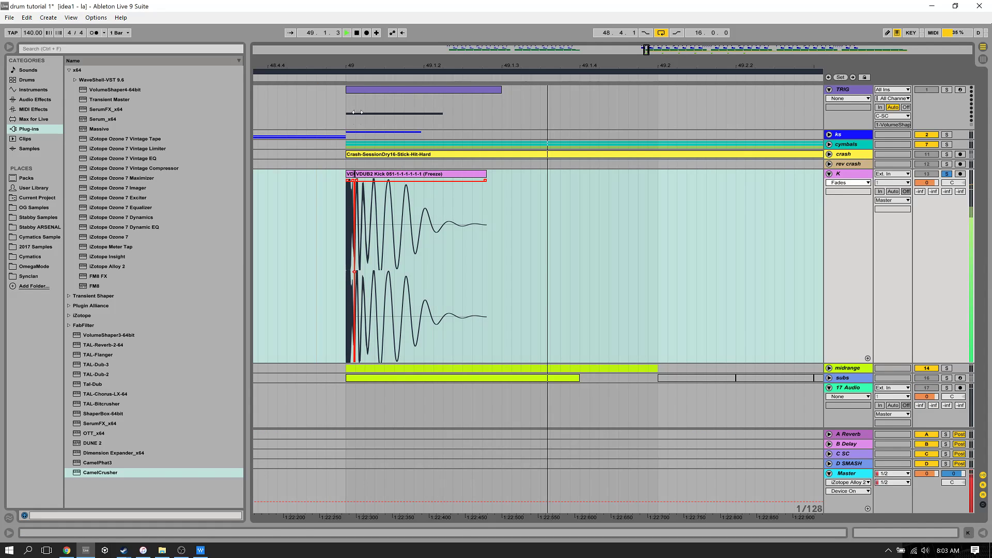
Play the kick repeatedly from just before bar 49 to check the crossfade between its slices.
key("space")
mouse_move(352, 64)
left_mouse_down()
mouse_move(352, 155)
mouse_move(383, 181)
left_mouse_up()
left_click(282, 164)
key("space")
key("space")
key("space")
key("space")
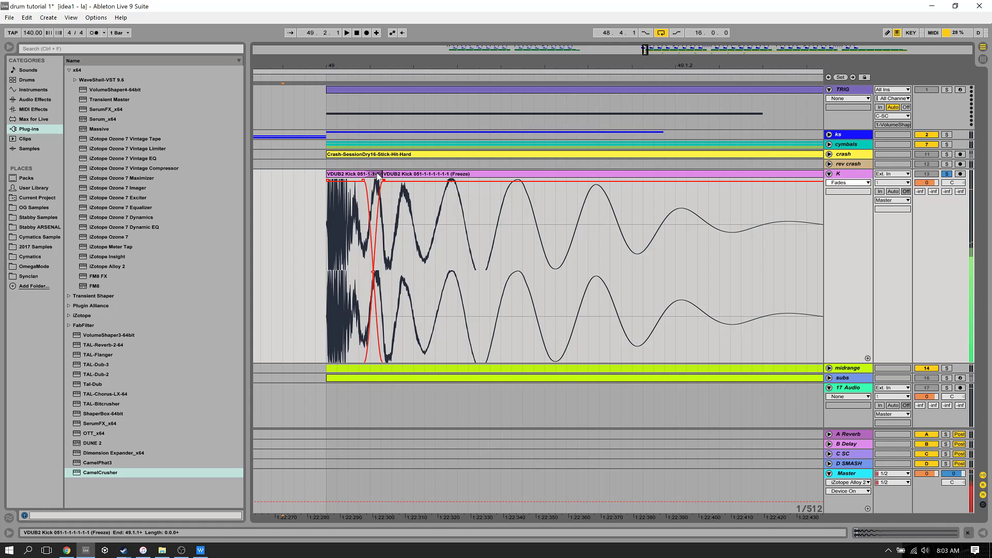
Select both crossfaded kick slices and consolidate them into one clip.
left_click(378, 174)
left_click(390, 174, "shift")
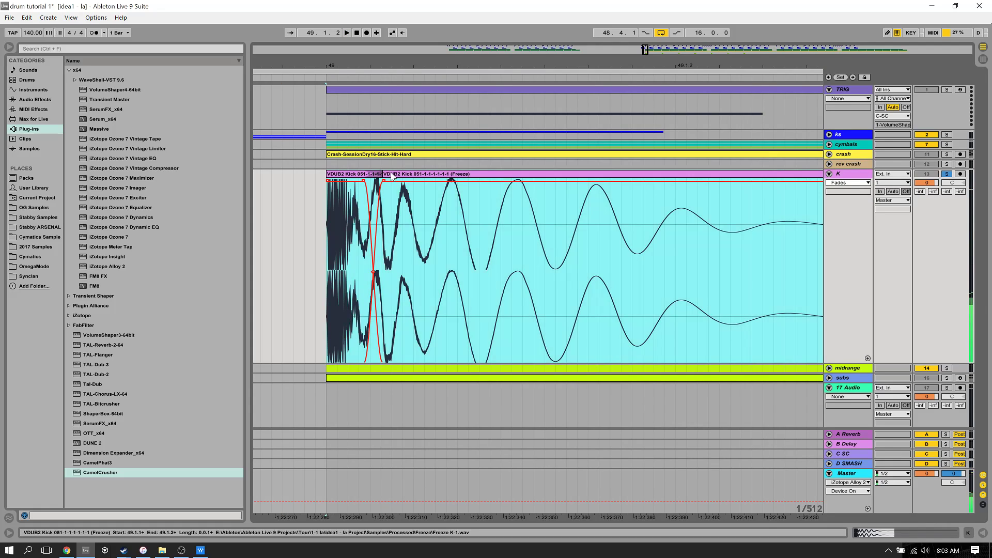
left_click_drag(439, 66, 439, 10)
Fade out the tail of the kick clip with a long fade, consolidate it, and play the result.
left_click_drag(488, 181, 438, 181)
left_click(382, 183)
key("space")
key("space")
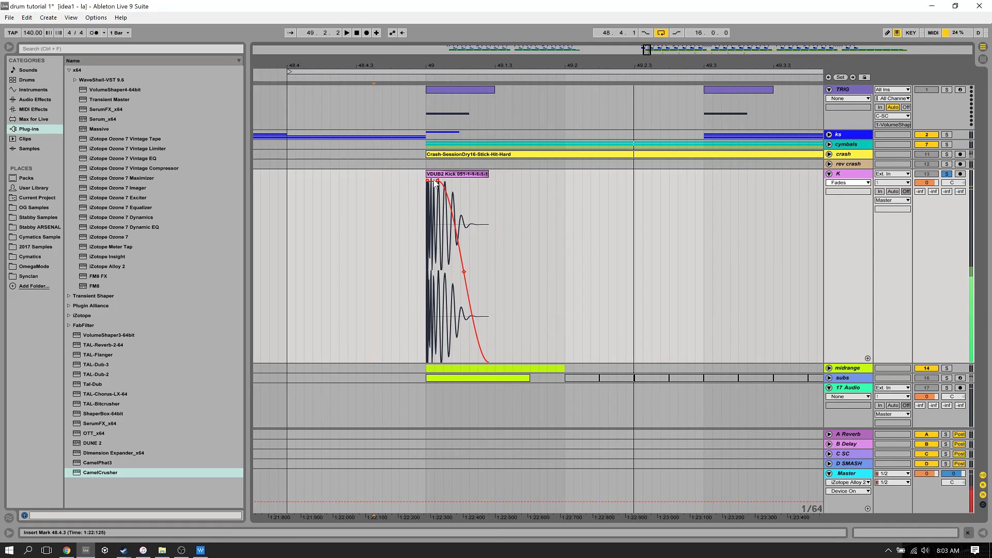
left_click(443, 174)
key("ctrl+j")
key("space")
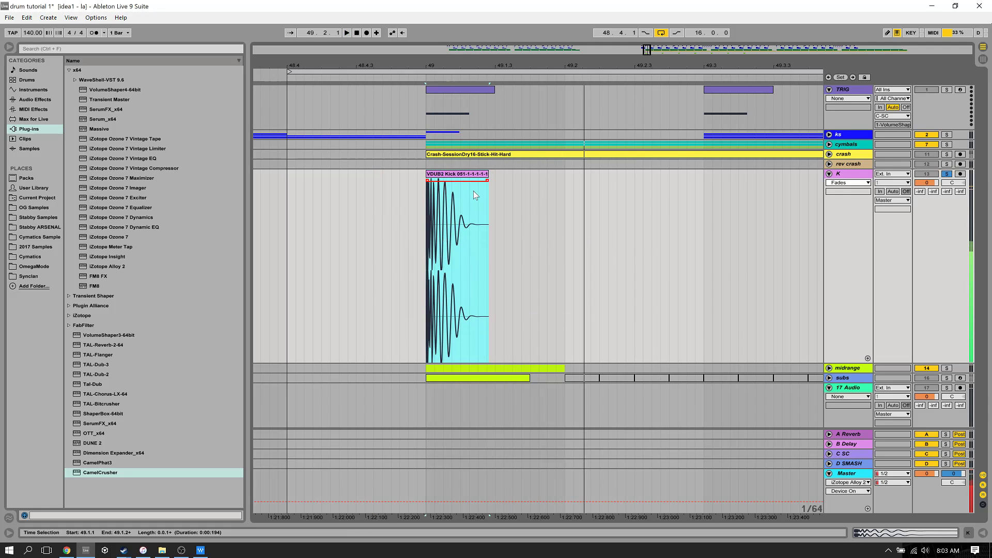
Add a Limiter from the audio effects to kick track K.
left_click(972, 532)
left_click(48, 101)
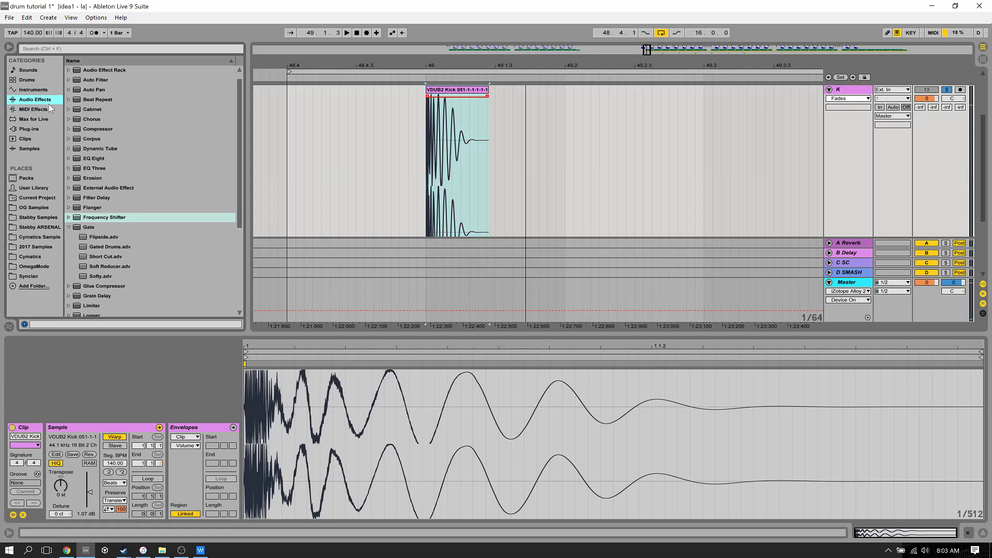
scroll(78, 179, "down", 5)
left_click(81, 199)
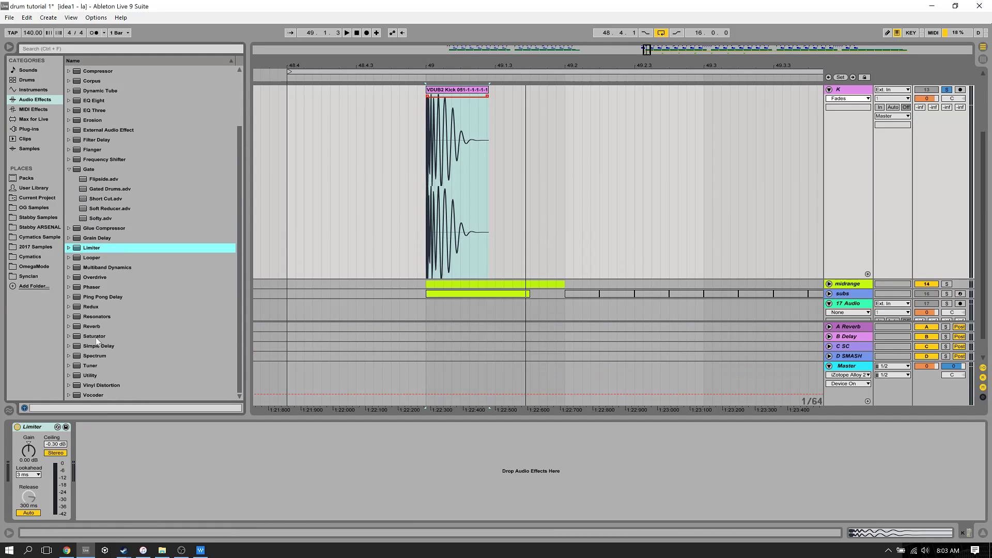
Add a Saturator after the Limiter and set its curve type to Digital Clip.
left_click_drag(95, 337, 119, 429)
left_click(149, 480)
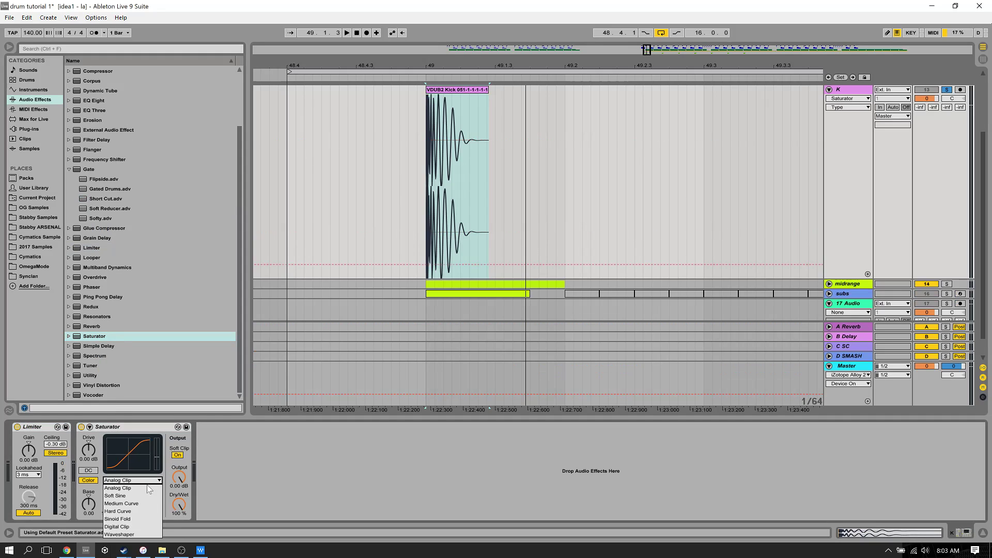
left_click(141, 525)
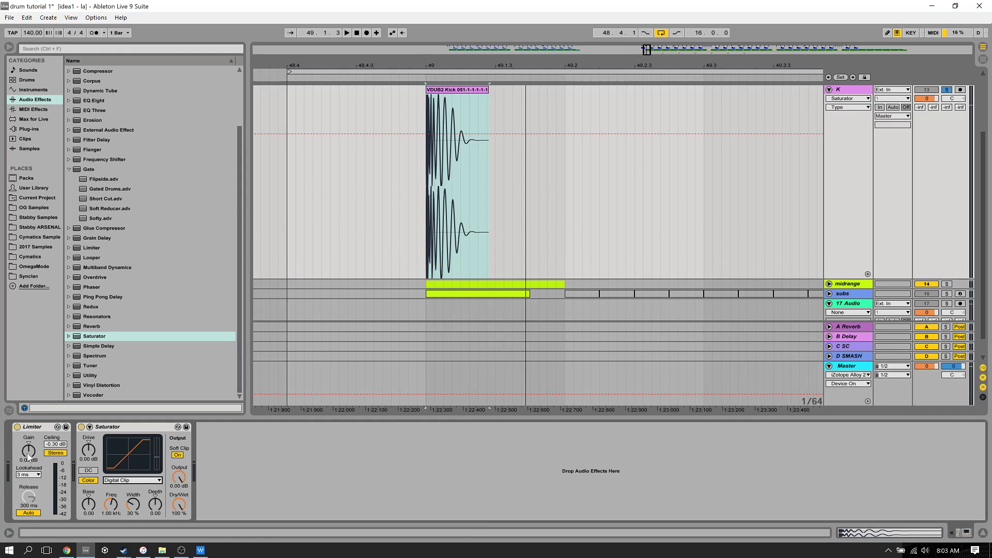
Raise the Limiter's gain to 4 dB while the kick plays.
key("space")
left_click_drag(31, 459, 31, 466)
scroll(106, 155, "up", 1)
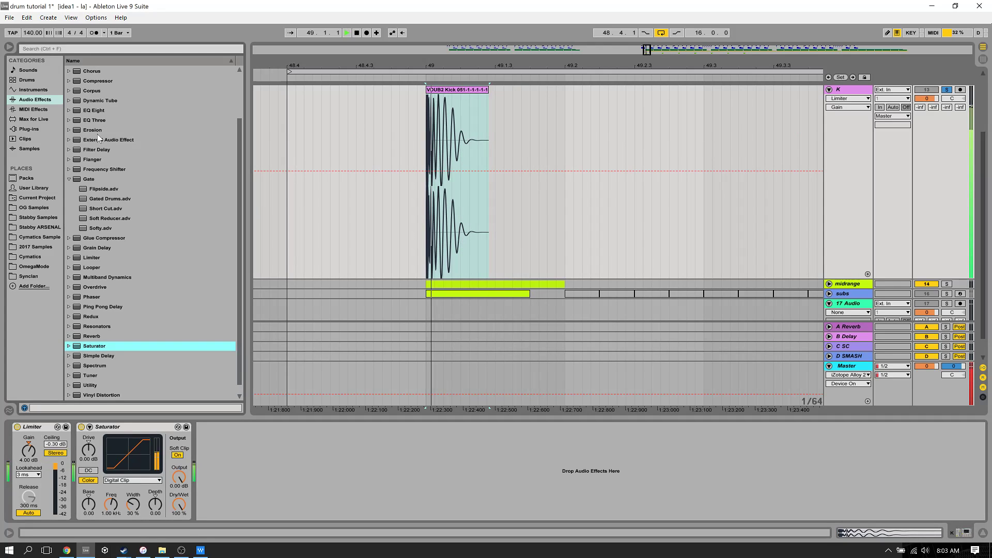
Insert an EQ Eight before the Limiter and make its first band a low-cut filter.
mouse_move(94, 110)
left_mouse_down()
mouse_move(40, 480)
mouse_move(42, 467)
left_mouse_up()
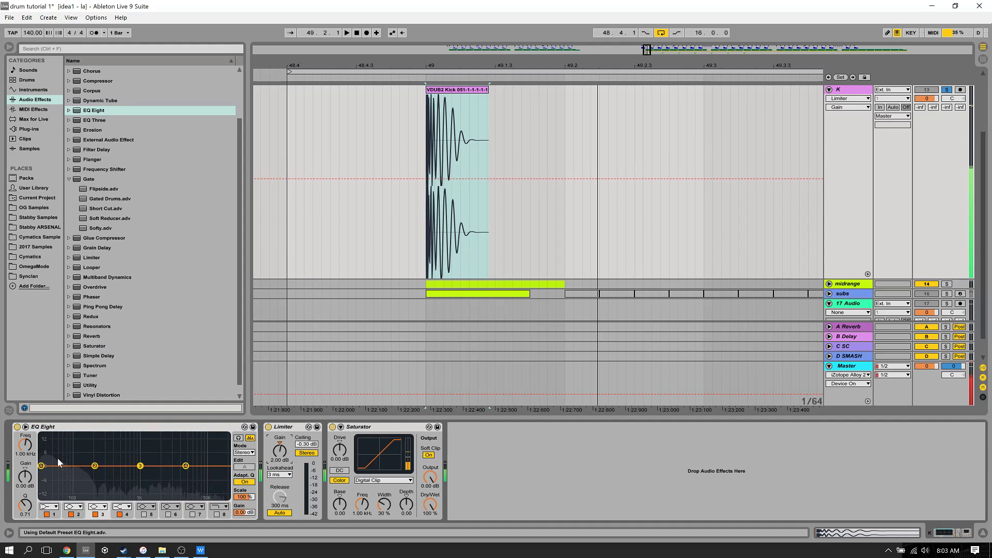
left_click(50, 506)
left_click(53, 498)
key("space")
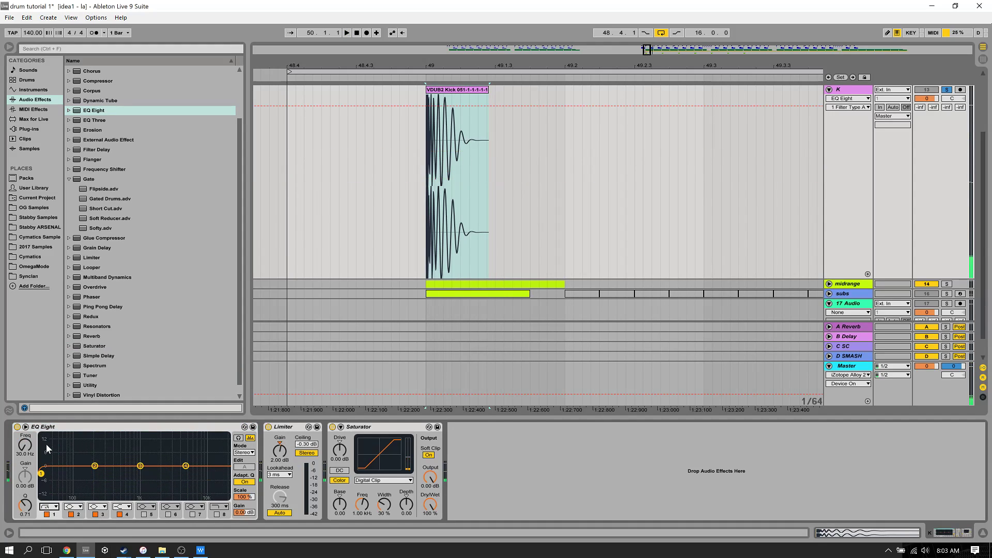
Set the low-cut band's frequency to 35 Hz and play the kick through the effects.
left_click(28, 446)
type("35")
key("Return")
key("space")
key("space")
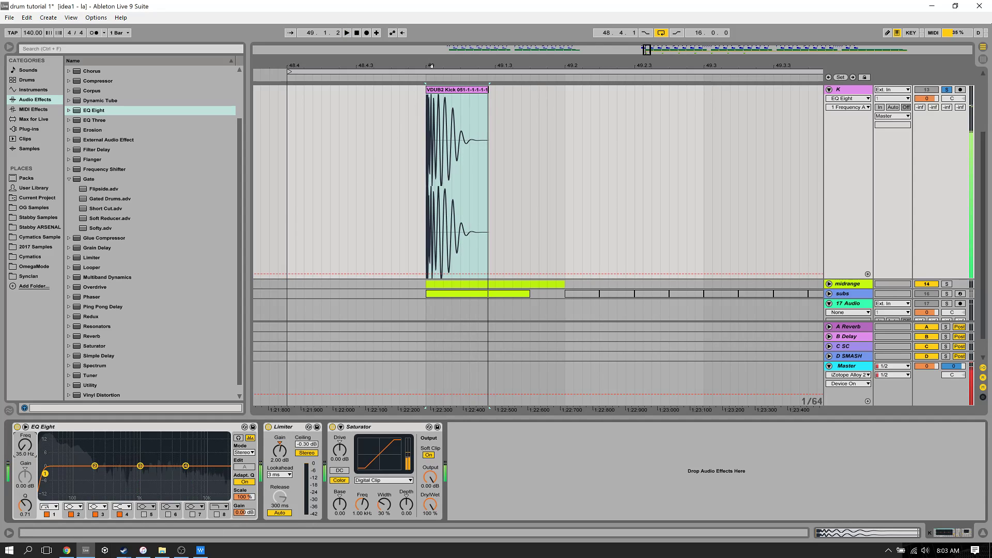
Freeze and flatten track K to print its EQ, Limiter and Saturator into the audio.
scroll(429, 191, "down", 4)
scroll(496, 190, "up", 2)
key("space")
key("space")
right_click(851, 159)
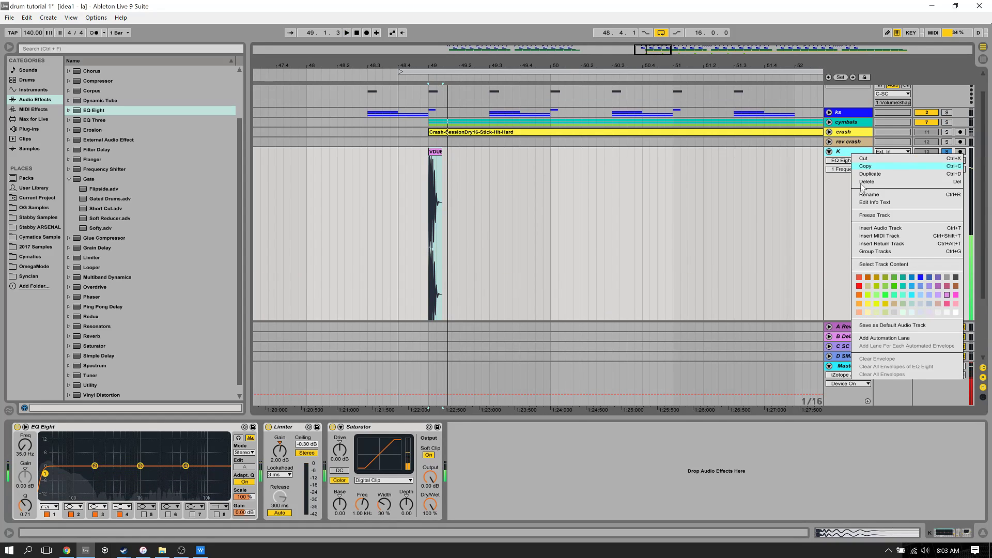
left_click(867, 214)
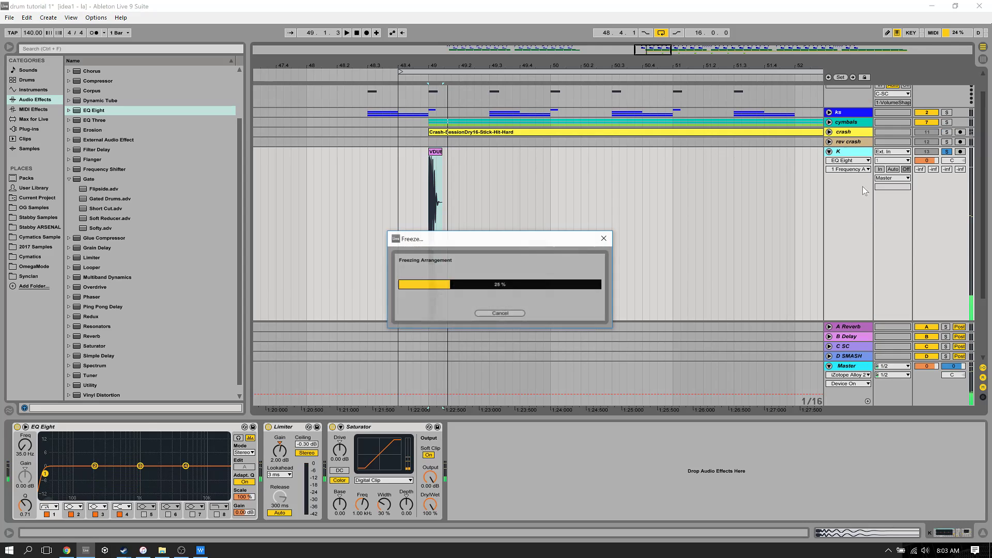
right_click(861, 153)
left_click(878, 220)
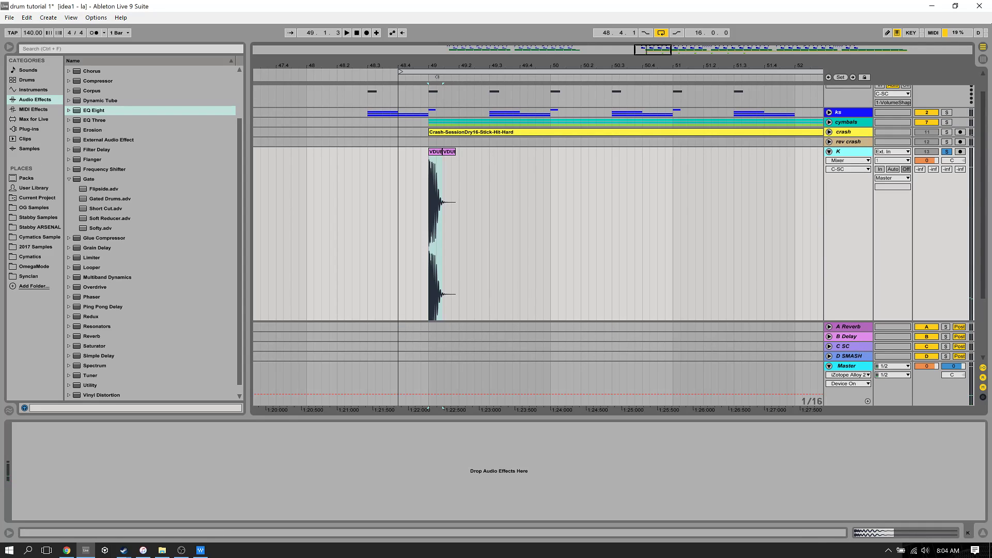
Extend the flattened kick clip over its separate freeze tail and inspect its waveform.
left_click_drag(437, 66, 641, 155)
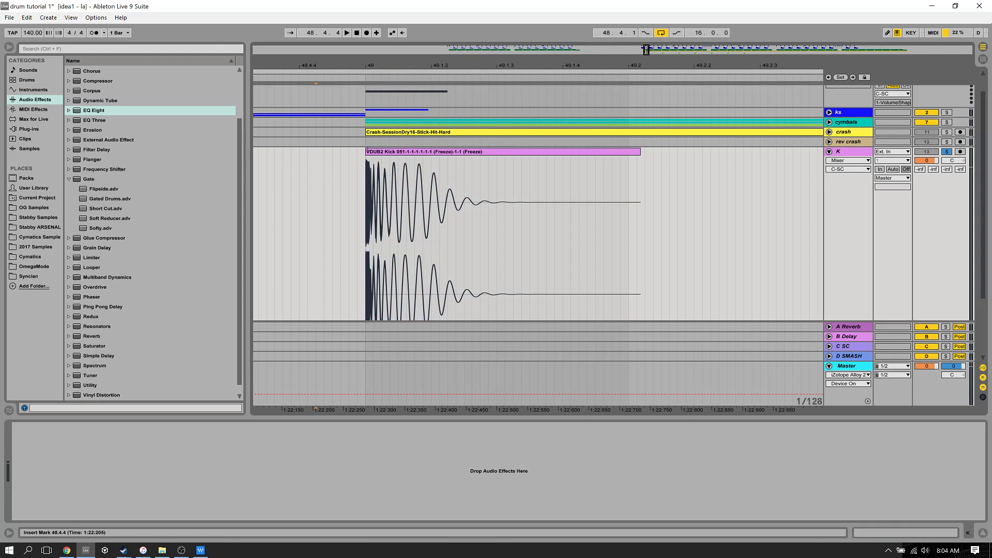
left_click_drag(385, 65, 382, 176)
left_click(378, 181)
left_click_drag(412, 66, 413, 157)
scroll(413, 161, "up", 1)
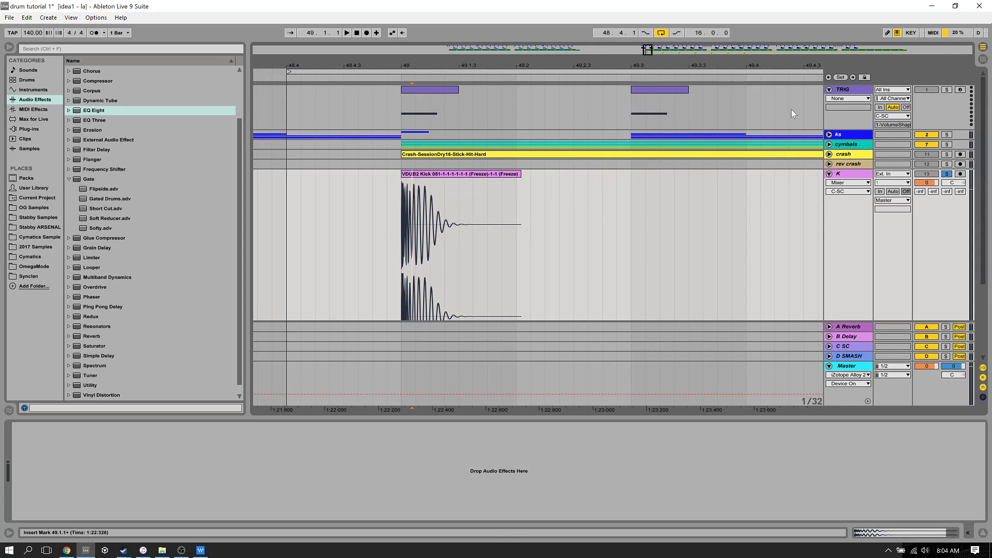
left_click_drag(422, 67, 422, 36)
Turn off solo on track K and move it into the ks group, below the existing kick track.
left_click(945, 175)
left_click(829, 134)
left_click(829, 135)
left_click_drag(841, 167, 842, 145)
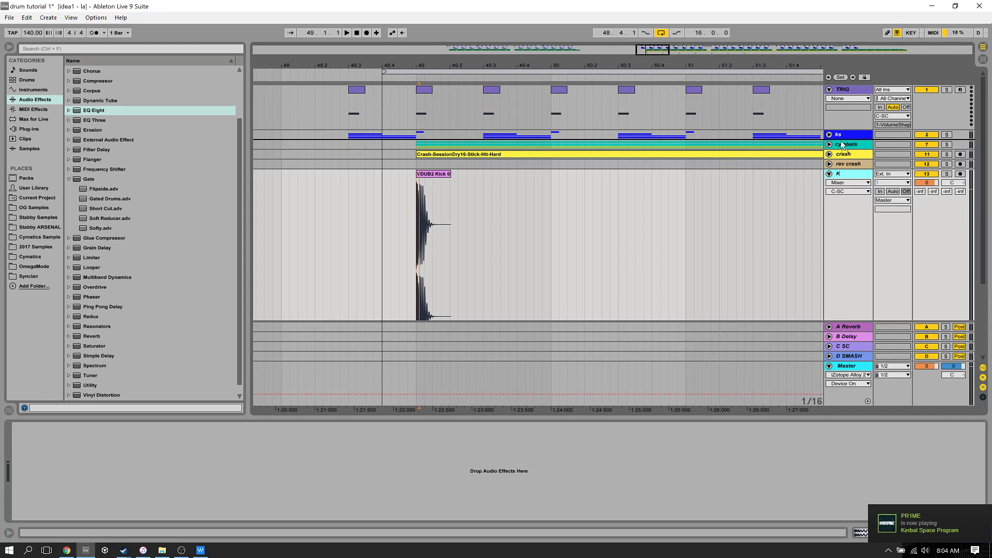
left_click(829, 124)
scroll(850, 273, "down", 3)
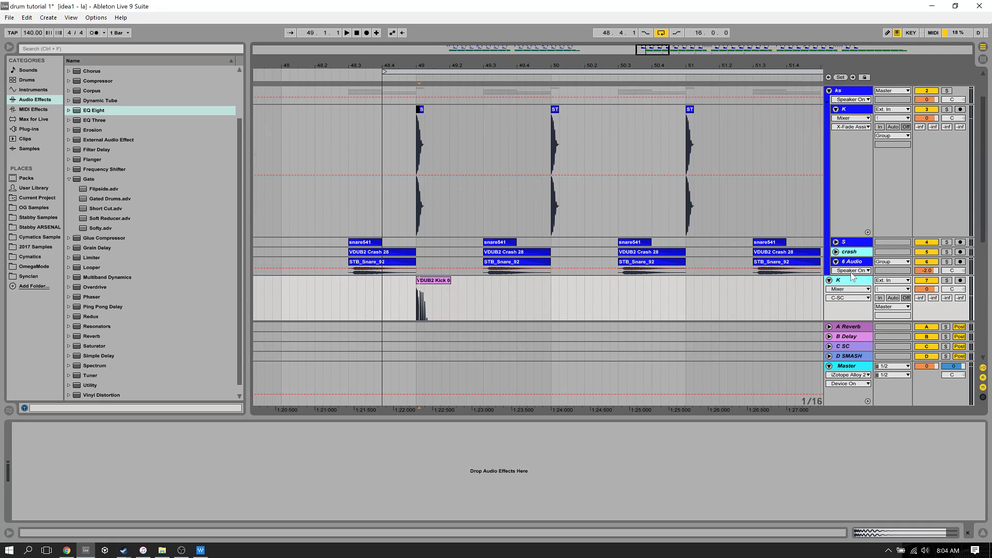
left_click_drag(851, 260, 852, 197)
scroll(937, 135, "up", 3)
scroll(649, 191, "down", 3)
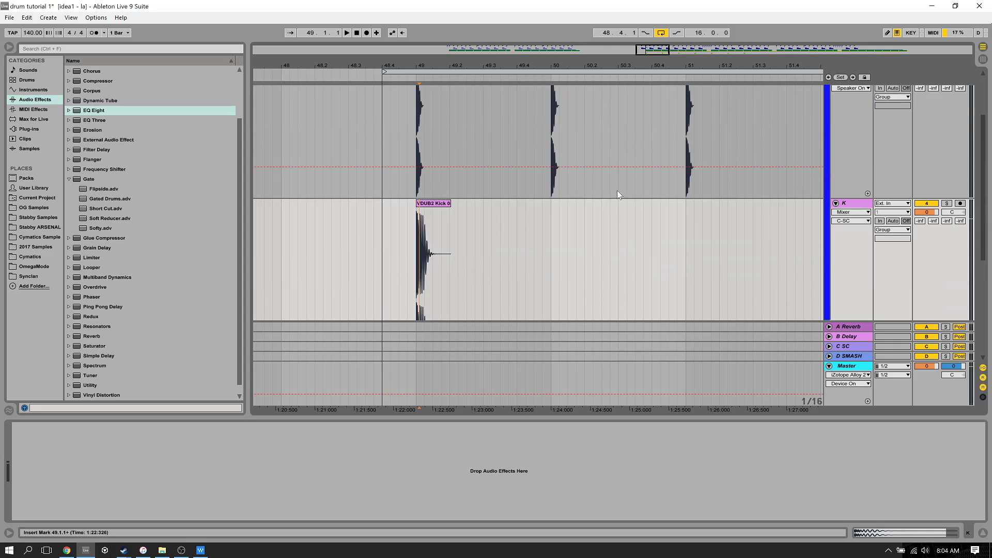
Duplicate the new kick bar by bar so that it hits at the start of bars 49 to 54.
mouse_move(419, 67)
left_mouse_down()
mouse_move(419, 103)
mouse_move(419, 51)
left_mouse_up()
left_click_drag(420, 239, 479, 238)
key("ctrl+d")
key("ctrl+d")
left_click_drag(474, 66, 593, 71)
key("ctrl+d")
key("ctrl+d")
key("ctrl+d")
Move the loop start to bar 49 and play the arrangement from there with the new kicks.
left_click(550, 233)
key("space")
key("plus")
left_click(566, 134)
key("space")
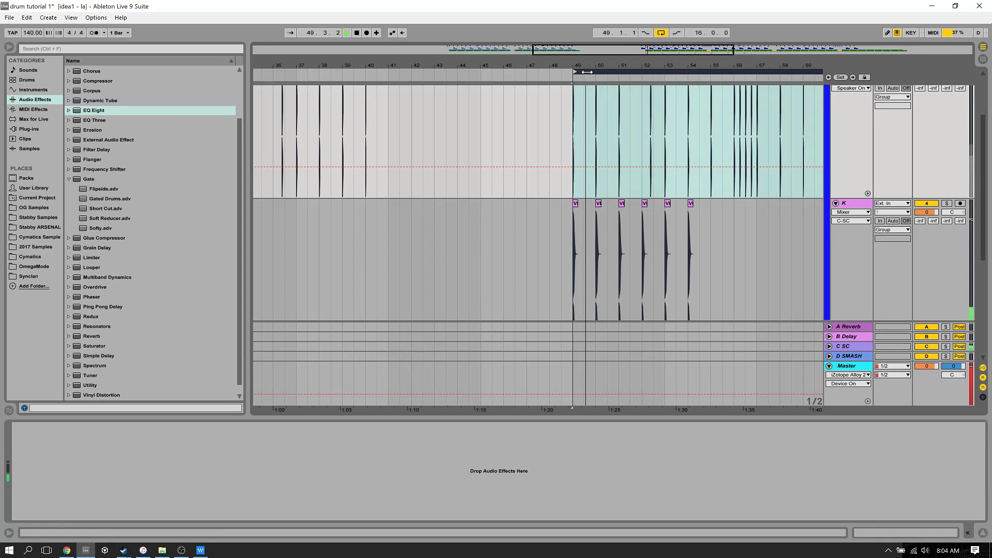
left_click(568, 133)
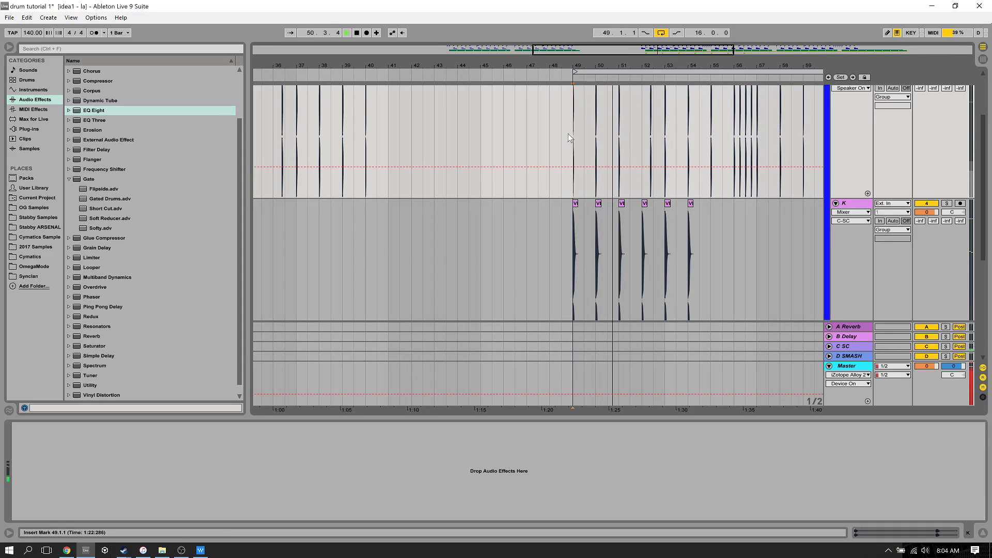
left_click(578, 215)
key("space")
key("space")
Show the clip fades on the new kick track and play the beat.
key("plus")
left_click(838, 213)
left_click(839, 228)
key("space")
key("space")
Delete the first kick's tail from 49.1.4 to 49.2.2, give the clip a long fade-out, and play it.
left_click_drag(582, 66, 582, 118)
left_click_drag(541, 232, 566, 233)
key("Delete")
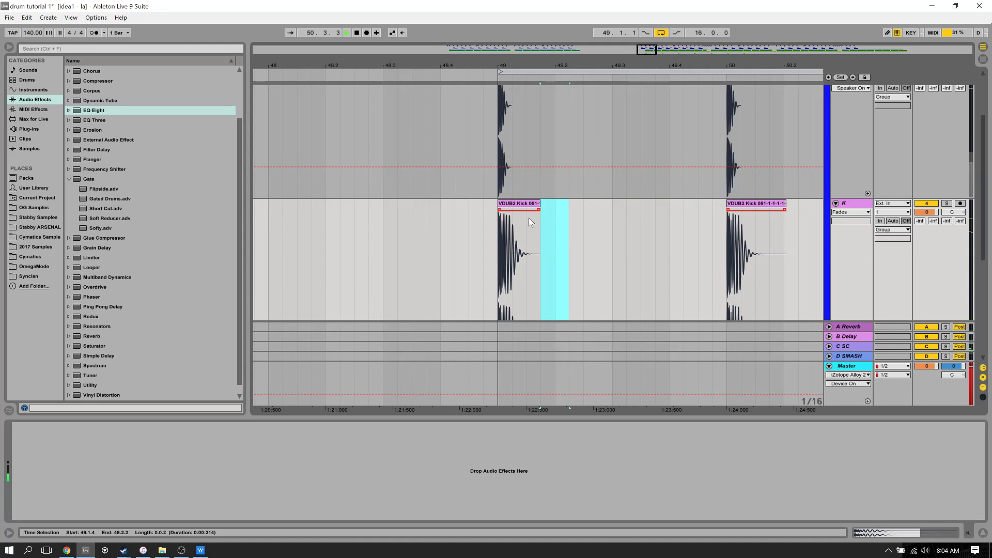
left_click_drag(525, 209, 541, 237)
left_click(481, 207)
key("space")
key("space")
left_click(303, 225)
key("space")
Paste the trimmed, faded kick at bars 50 and 51, deleting the remaining untrimmed kick copies.
left_click(722, 205)
key("ctrl+v")
left_click_drag(718, 66, 507, 37)
left_click_drag(553, 248, 821, 237)
key("space")
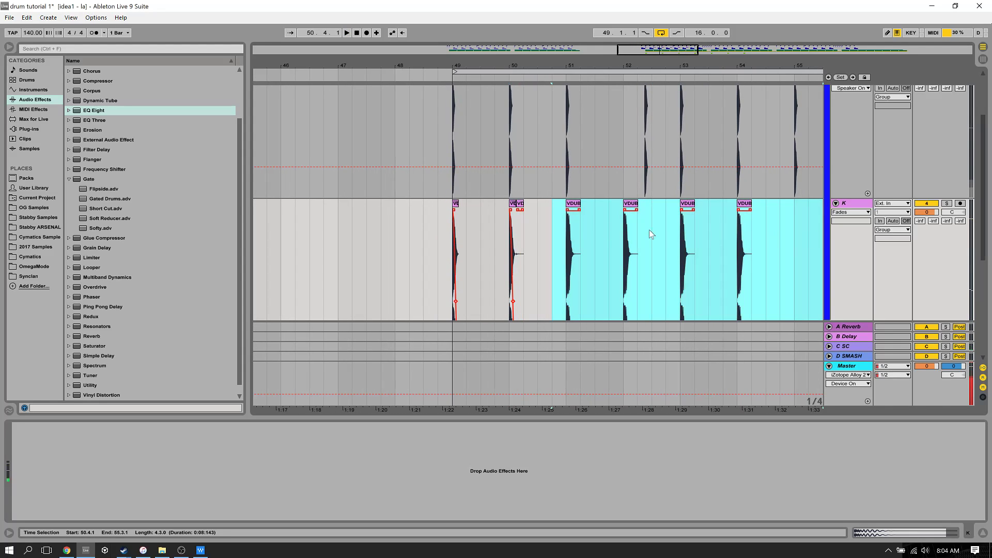
key("Delete")
left_click_drag(523, 205, 522, 205)
key("Delete")
left_click(562, 213)
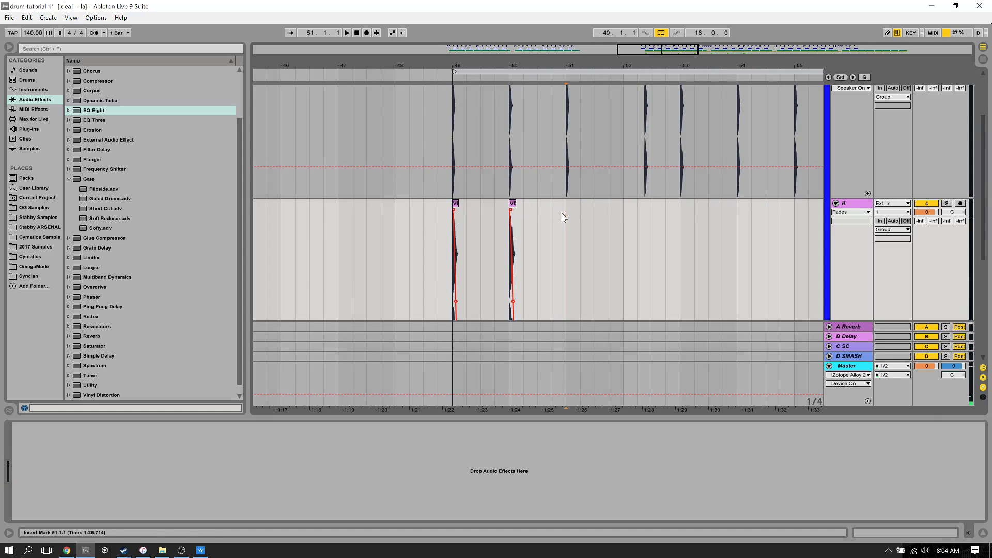
key("ctrl+v")
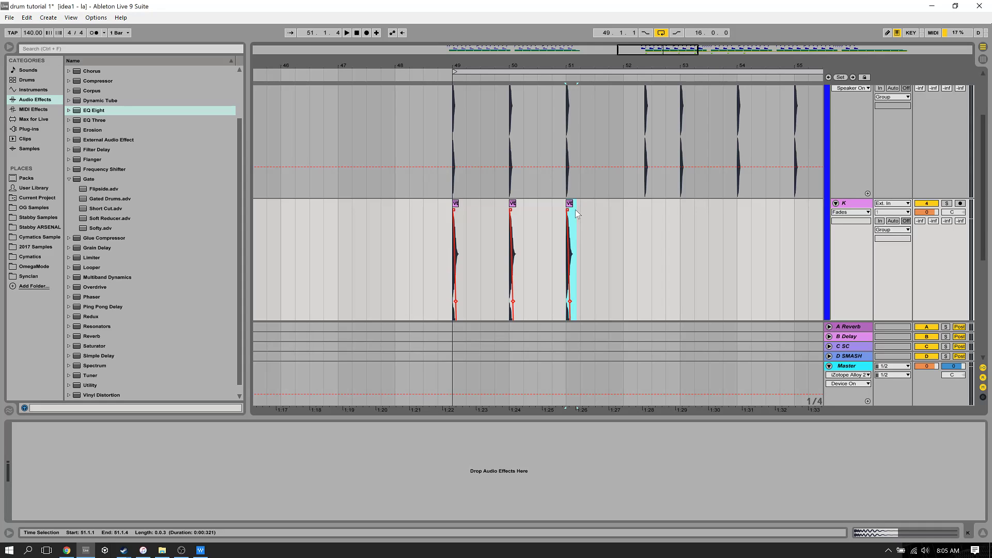
left_click(184, 550)
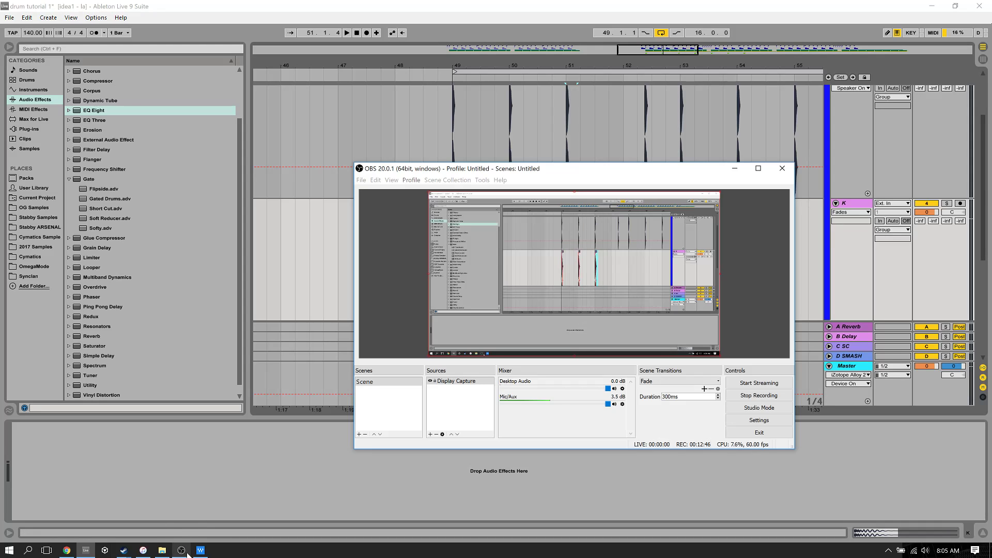